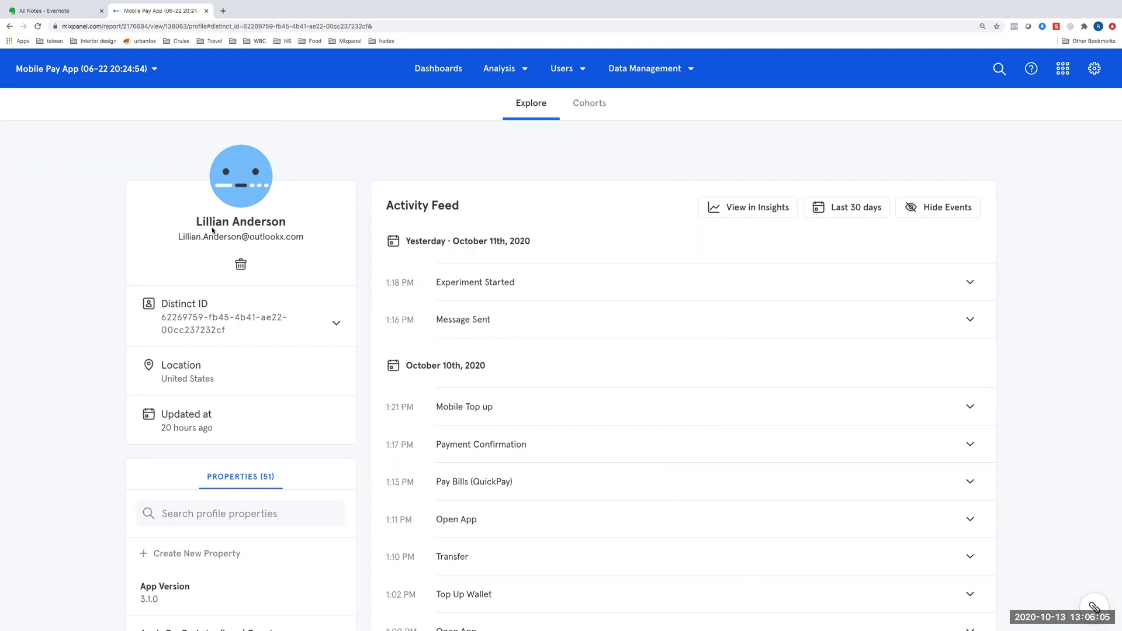
Examine the user profile's properties, from App Version through campaign, registration, device and membership details
scroll(315, 293, "down", 3)
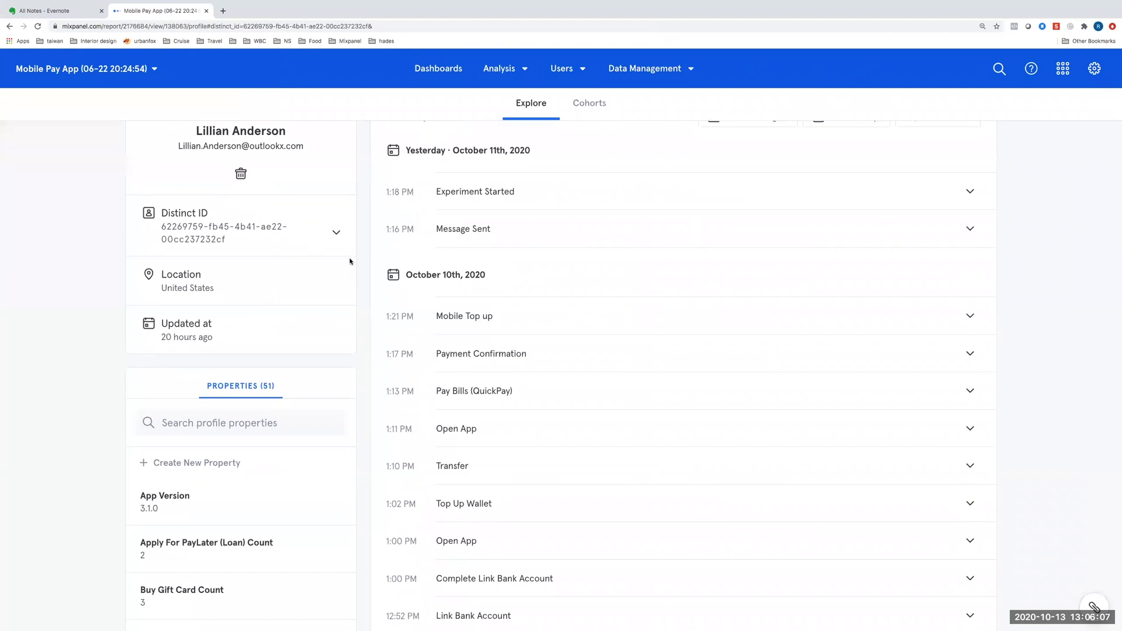
scroll(88, 479, "down", 3)
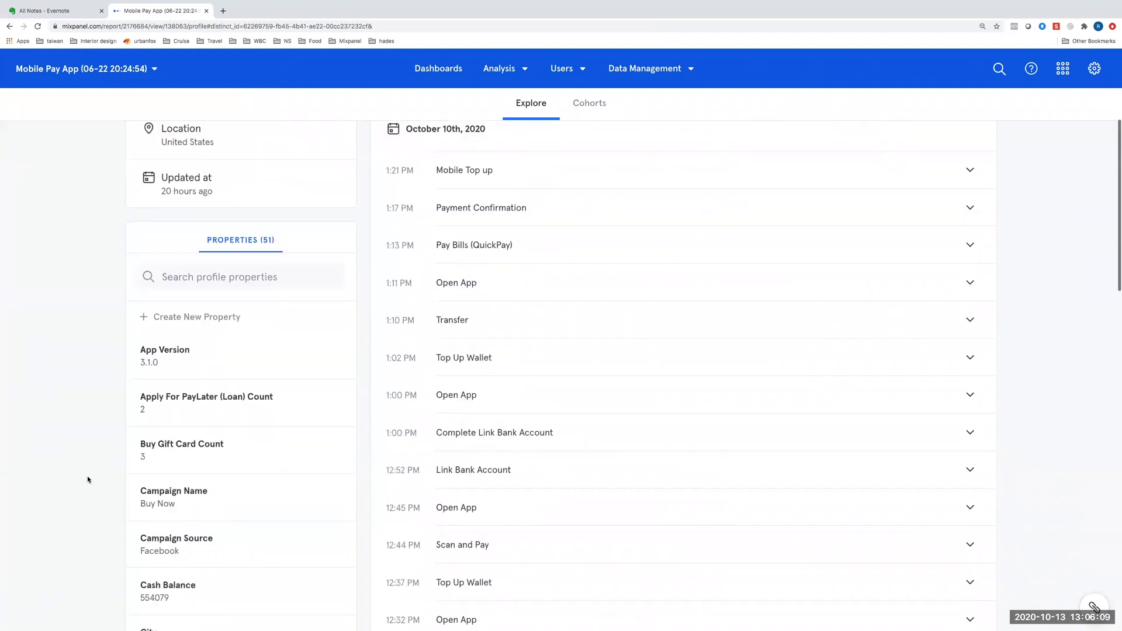
scroll(225, 473, "down", 2)
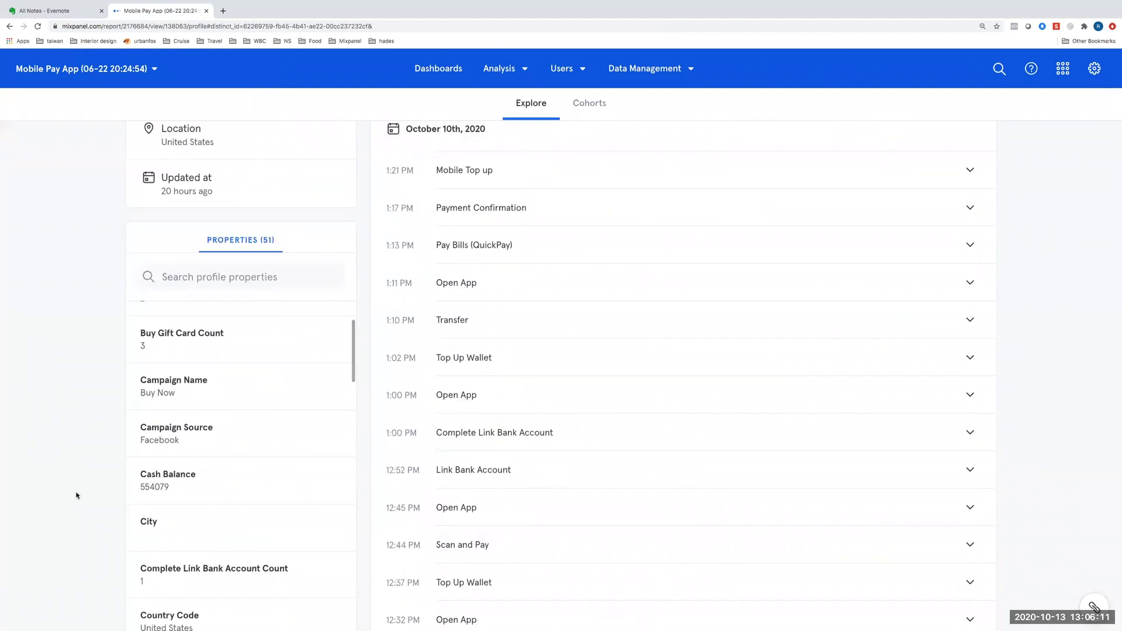
scroll(76, 493, "down", 3)
scroll(216, 471, "down", 2)
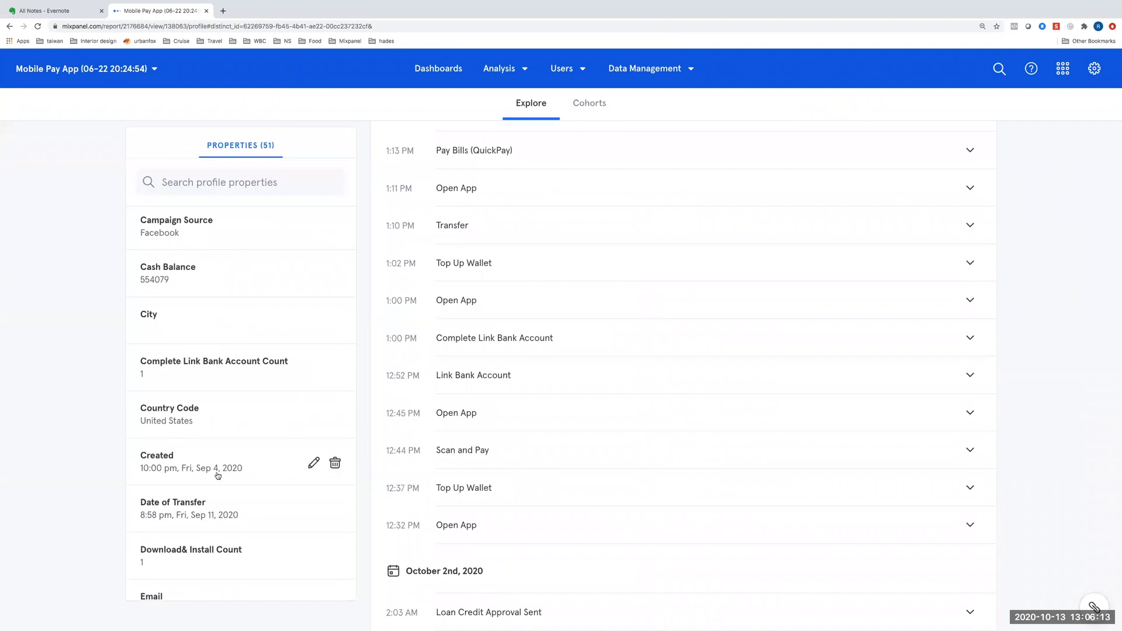
scroll(218, 473, "down", 4)
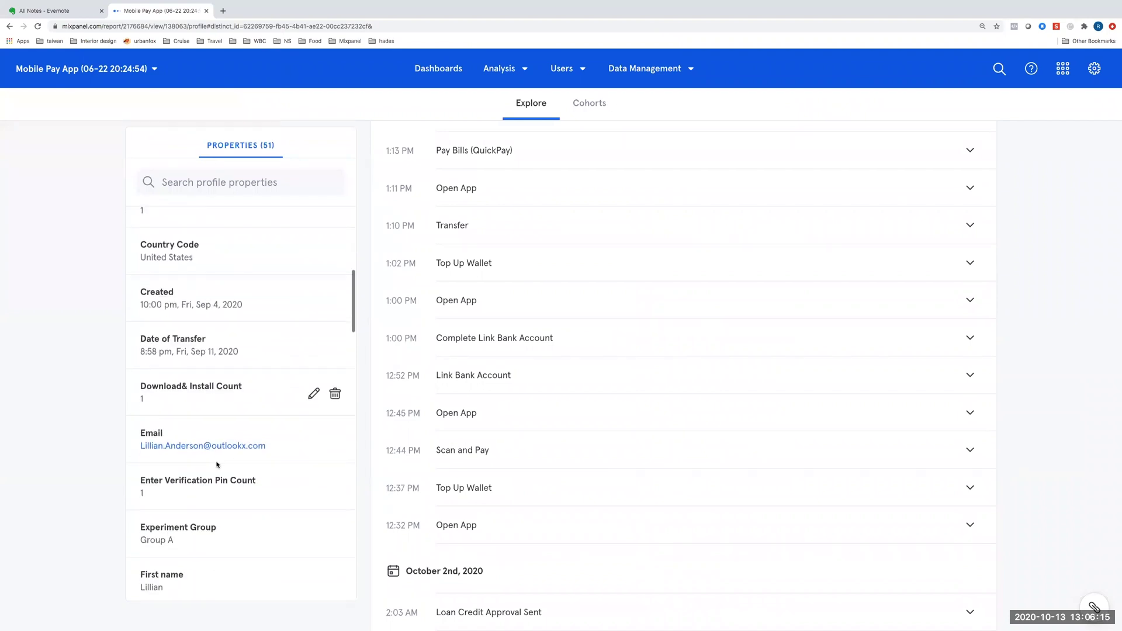
scroll(216, 464, "down", 4)
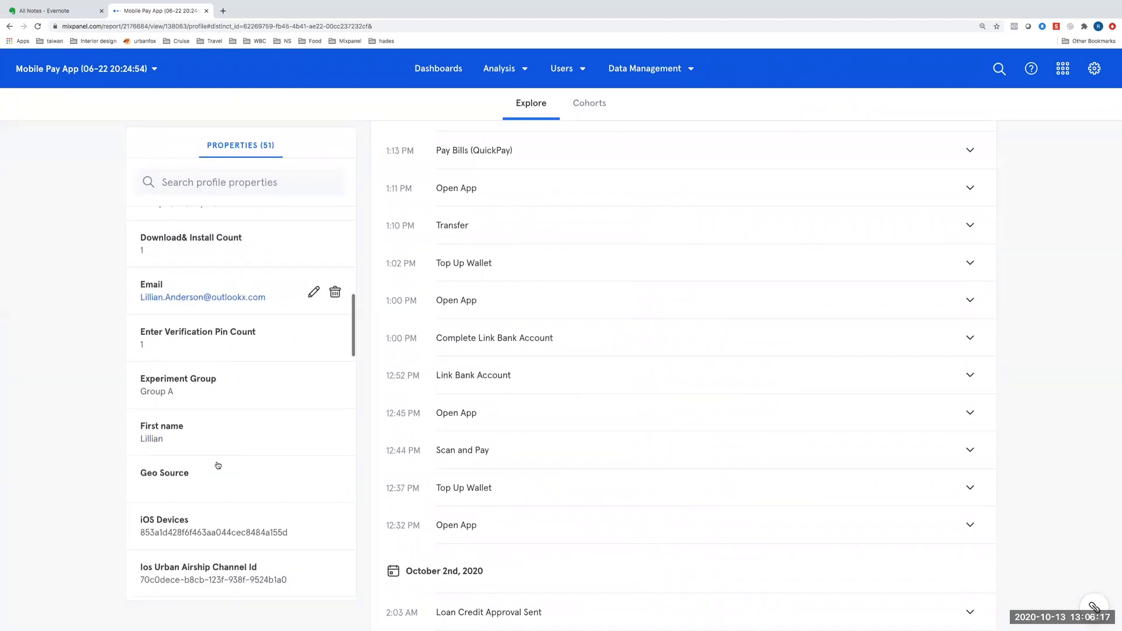
scroll(218, 360, "down", 7)
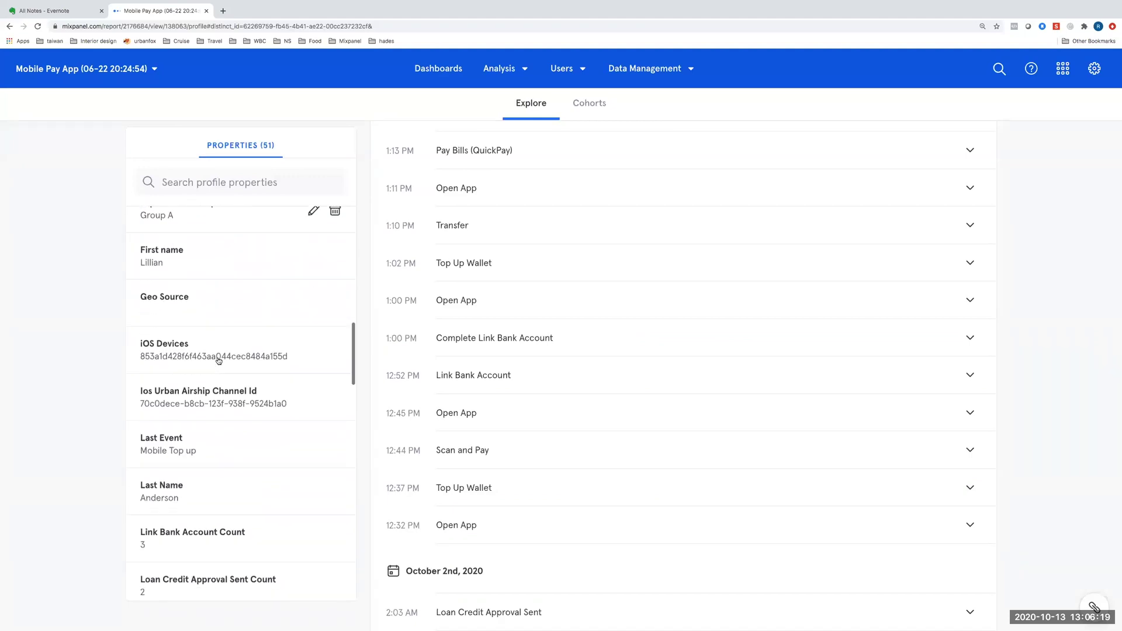
scroll(219, 351, "down", 3)
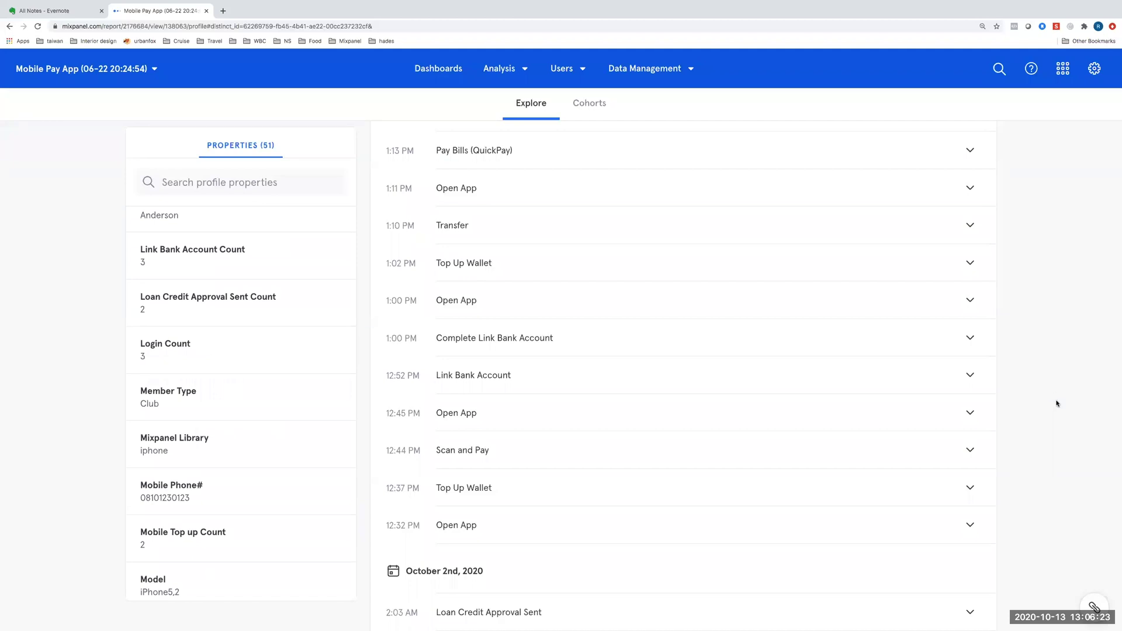
scroll(1056, 404, "up", 8)
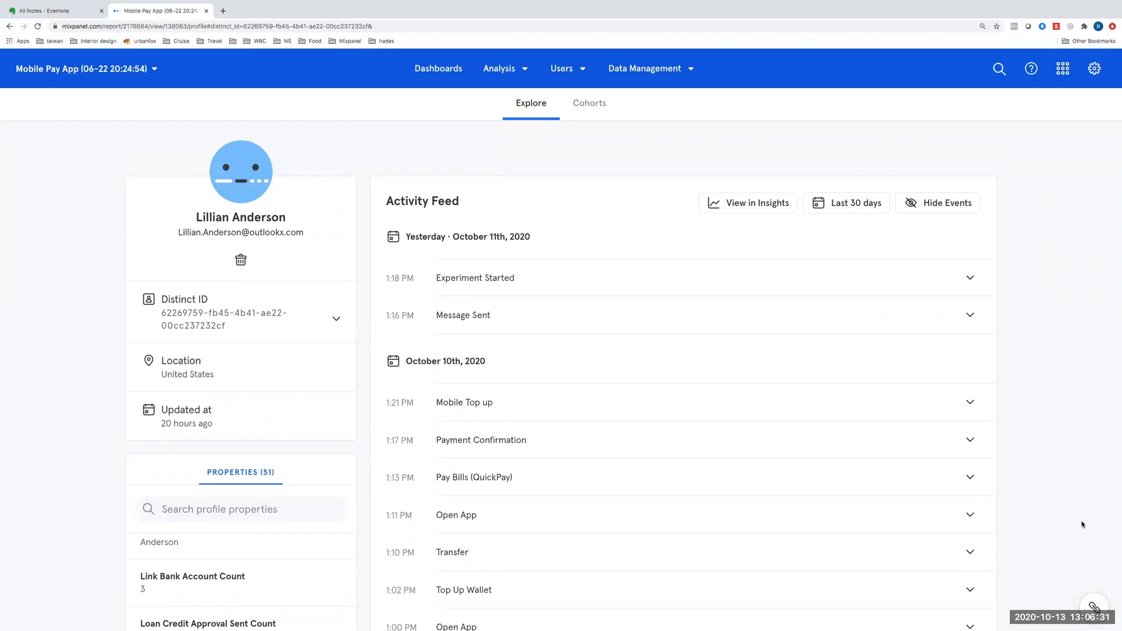
Expand the October 10th Pay Bills (QuickPay) event in the Activity Feed and review all its event properties
left_click(570, 478)
scroll(657, 384, "down", 2)
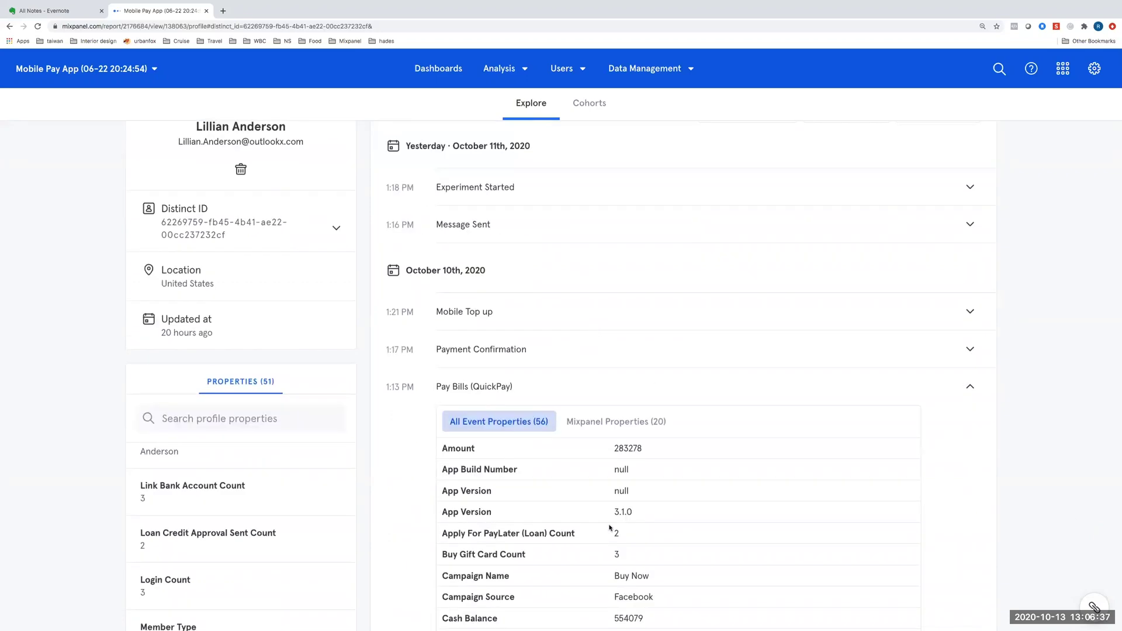
scroll(610, 528, "down", 2)
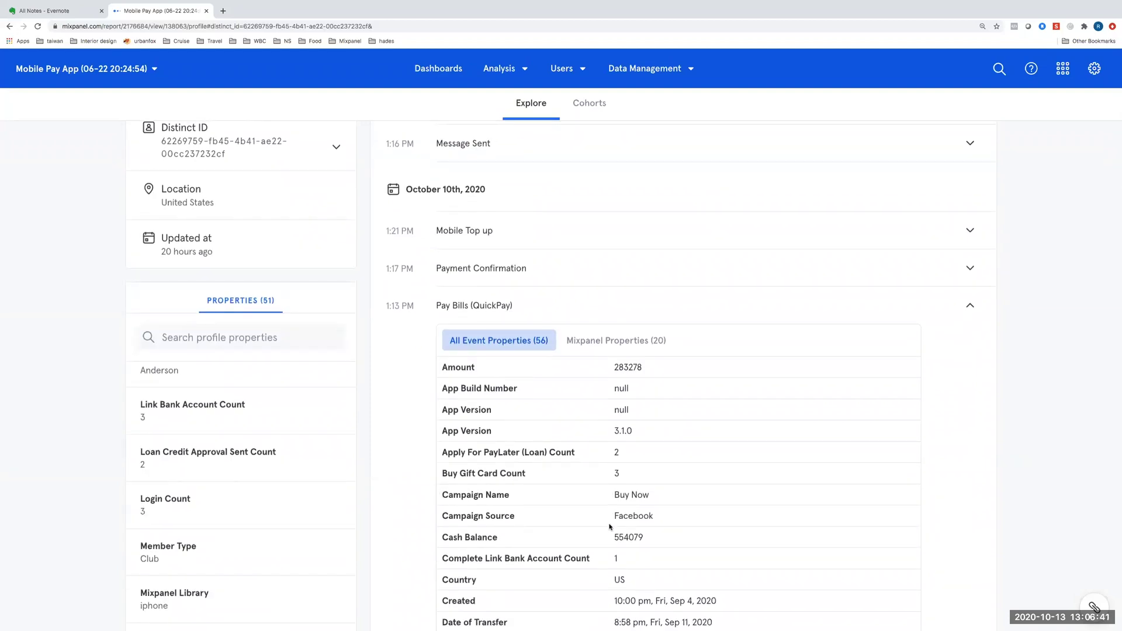
scroll(610, 527, "down", 2)
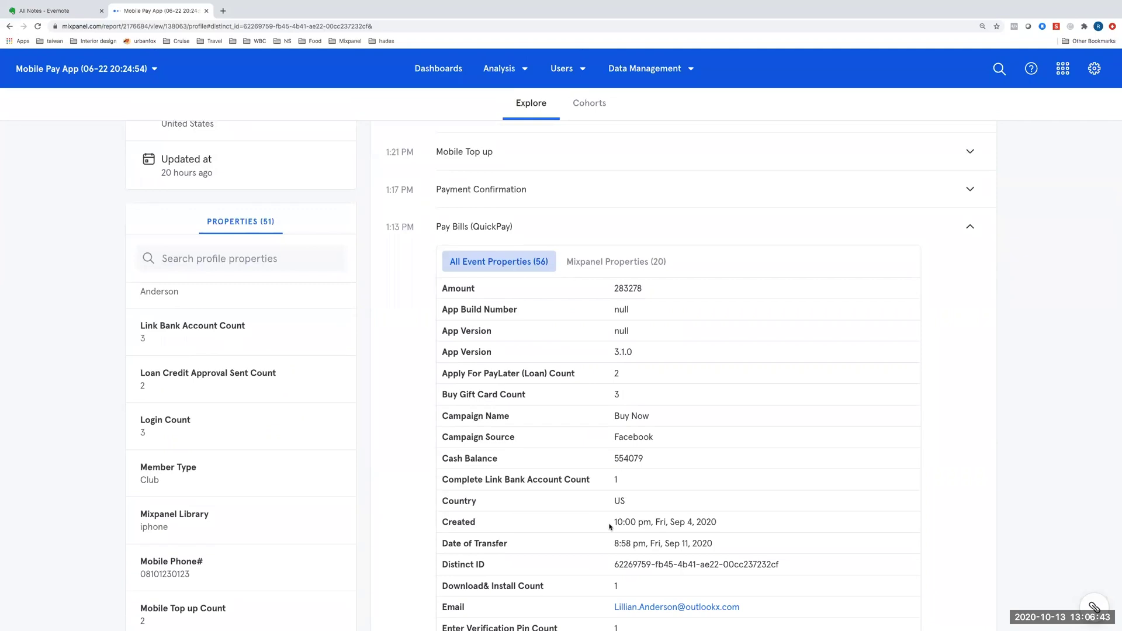
scroll(610, 527, "down", 2)
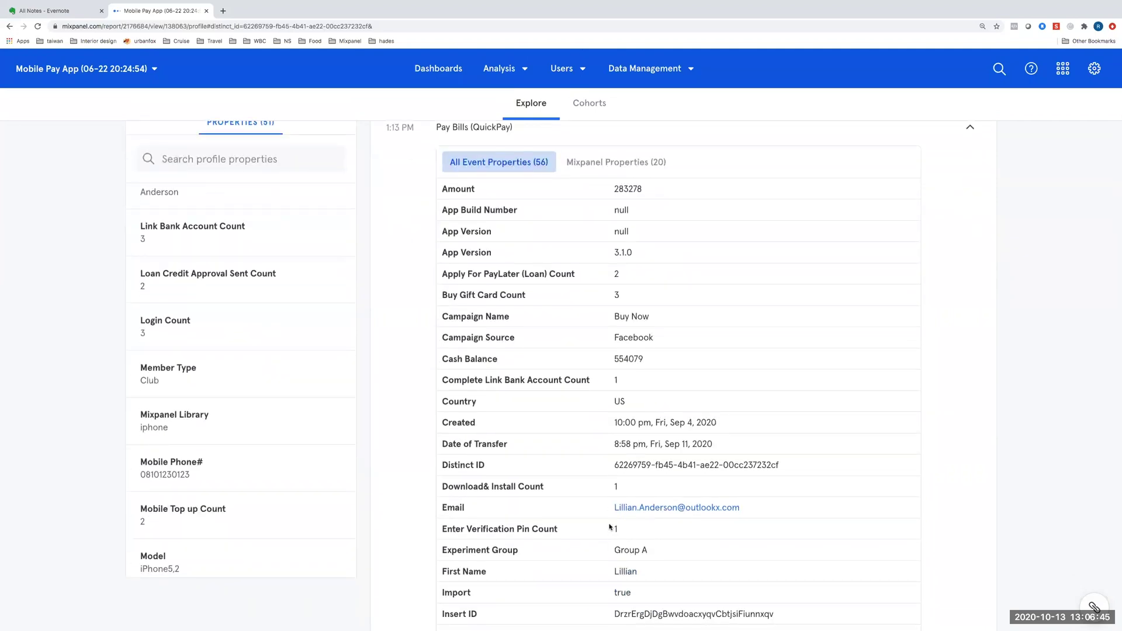
scroll(609, 528, "down", 3)
scroll(610, 527, "down", 2)
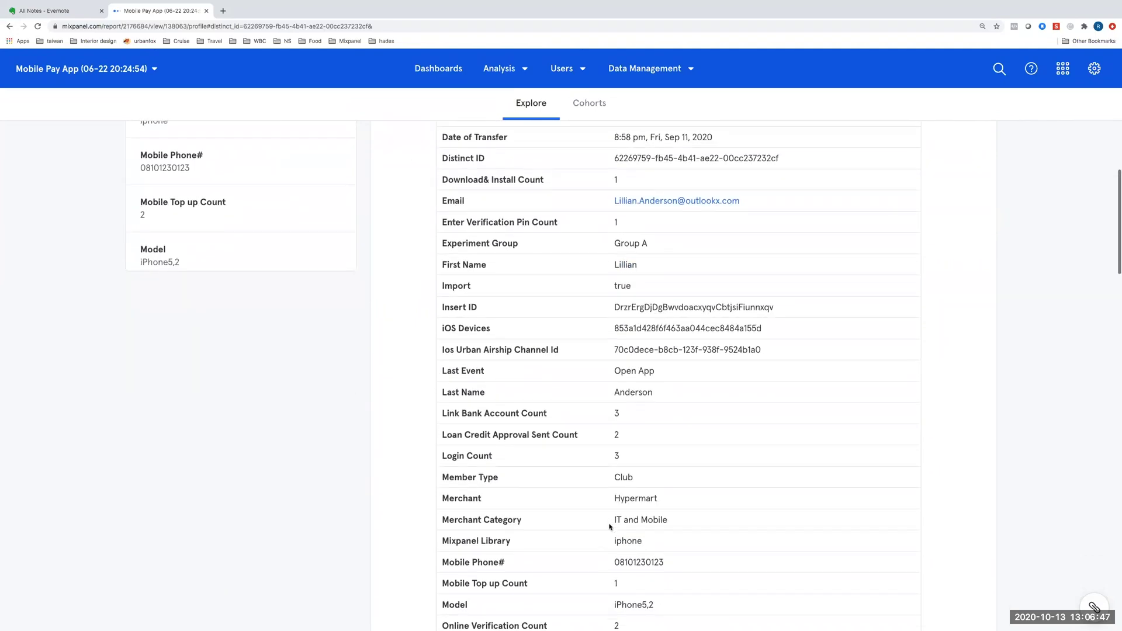
scroll(610, 527, "down", 2)
scroll(610, 527, "down", 2)
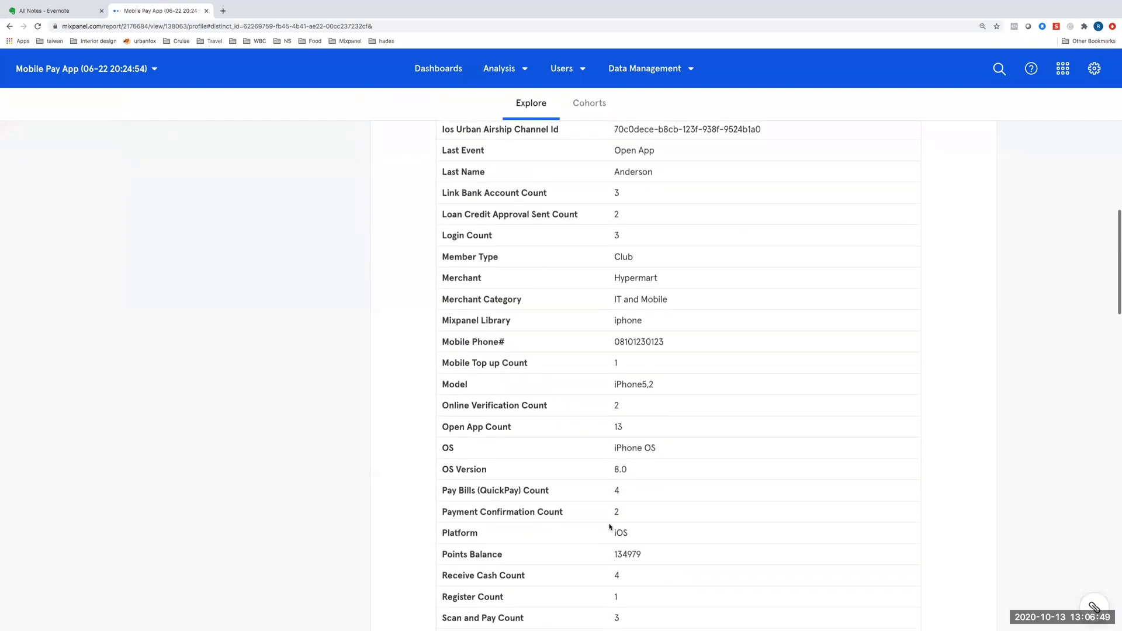
scroll(609, 528, "up", 10)
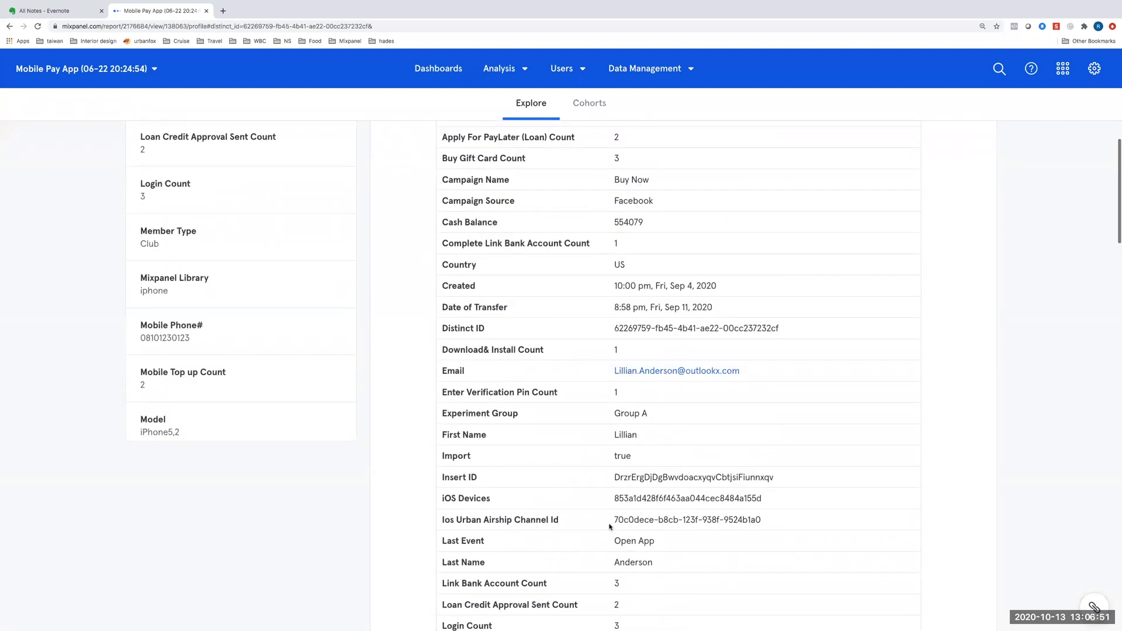
scroll(610, 527, "up", 1)
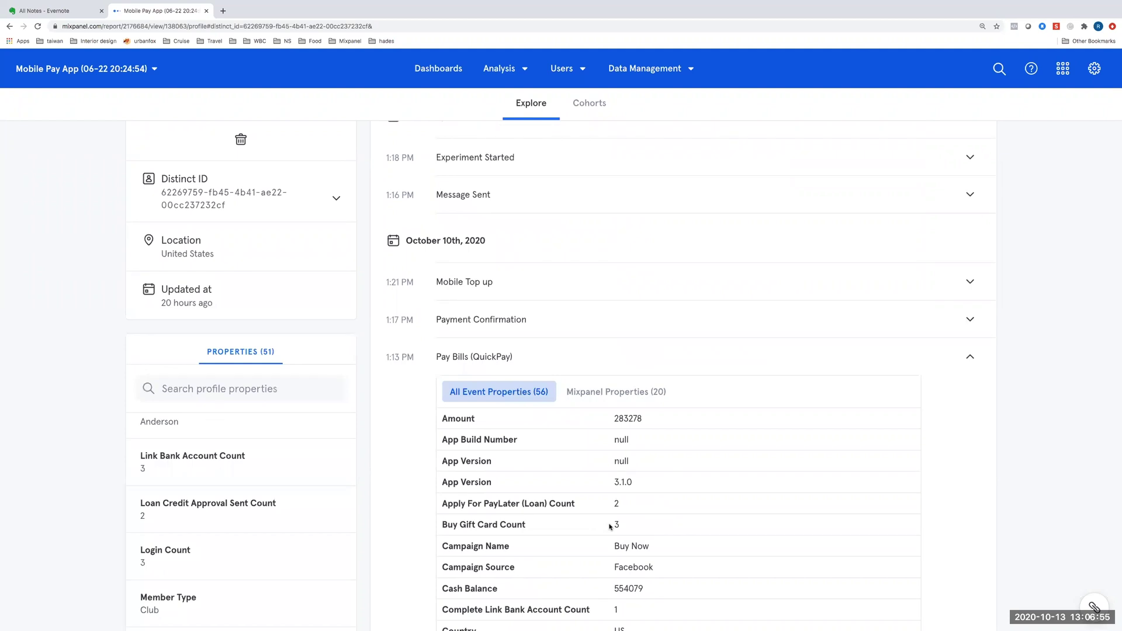
Open the Customer Lifecycle dashboard and look over its reports on not activated, activated, active and inactive users
left_click(438, 70)
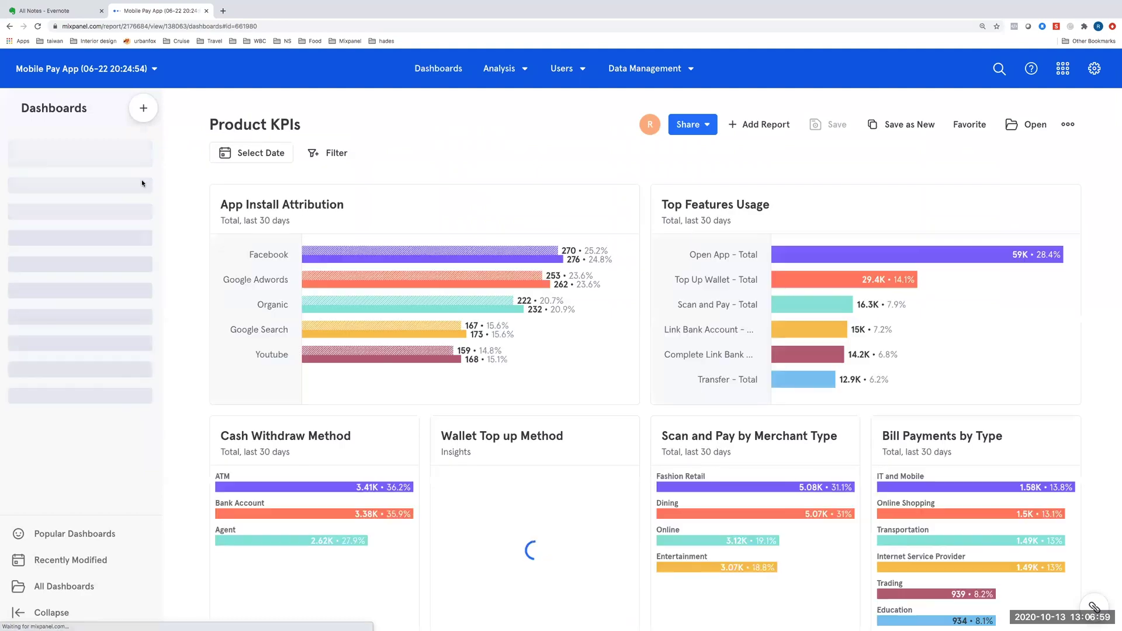
left_click(80, 249)
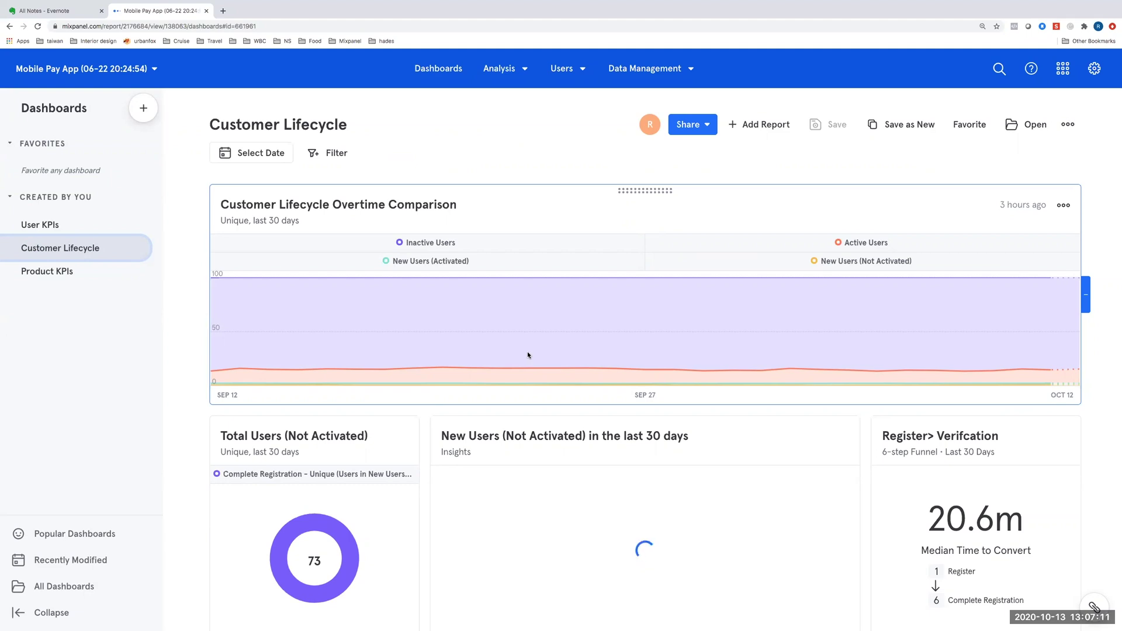
scroll(528, 354, "down", 3)
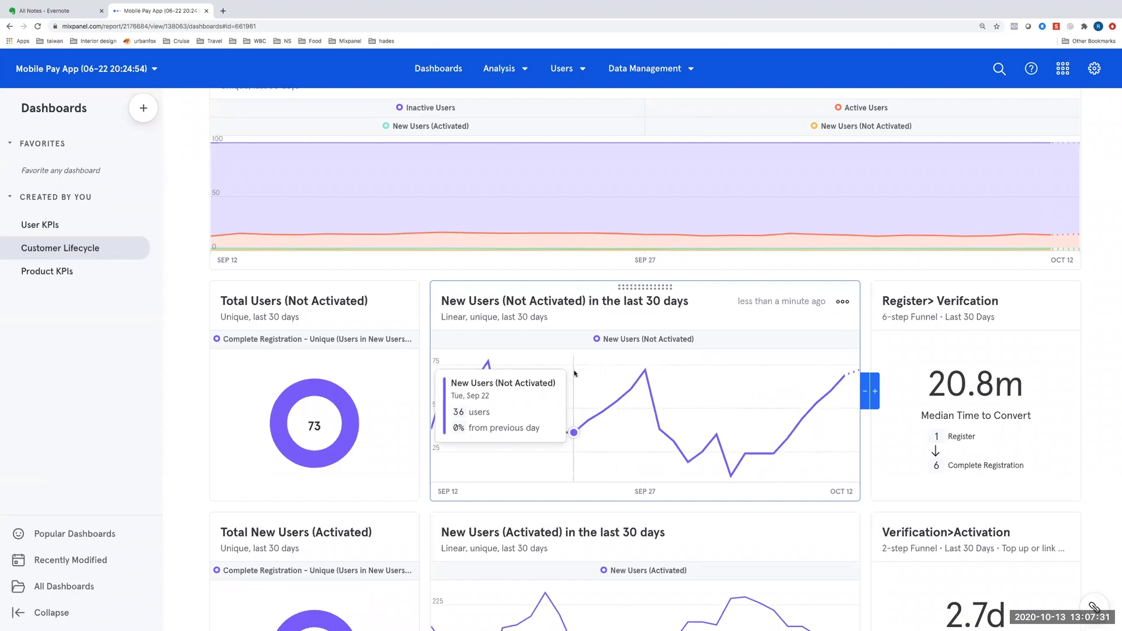
scroll(193, 418, "down", 1)
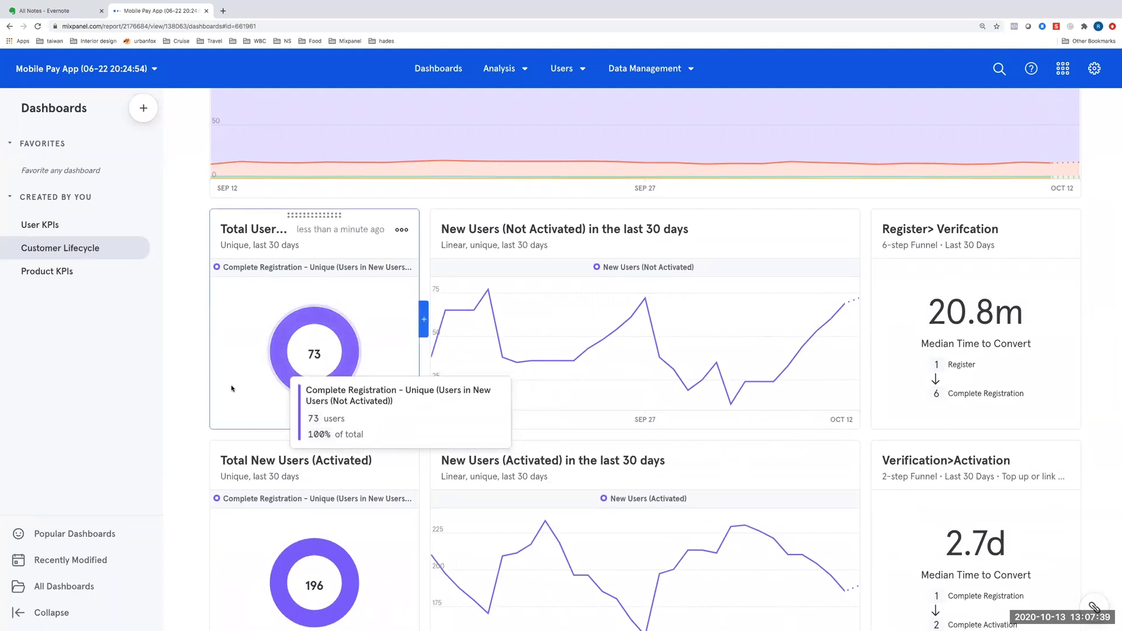
scroll(188, 359, "down", 3)
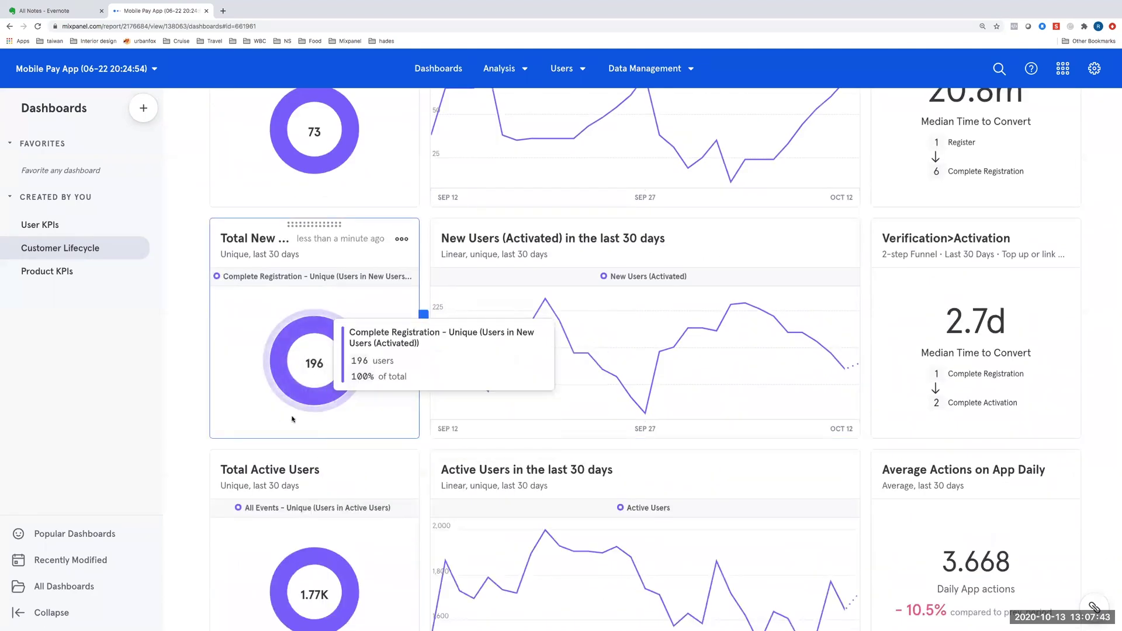
scroll(284, 430, "down", 2)
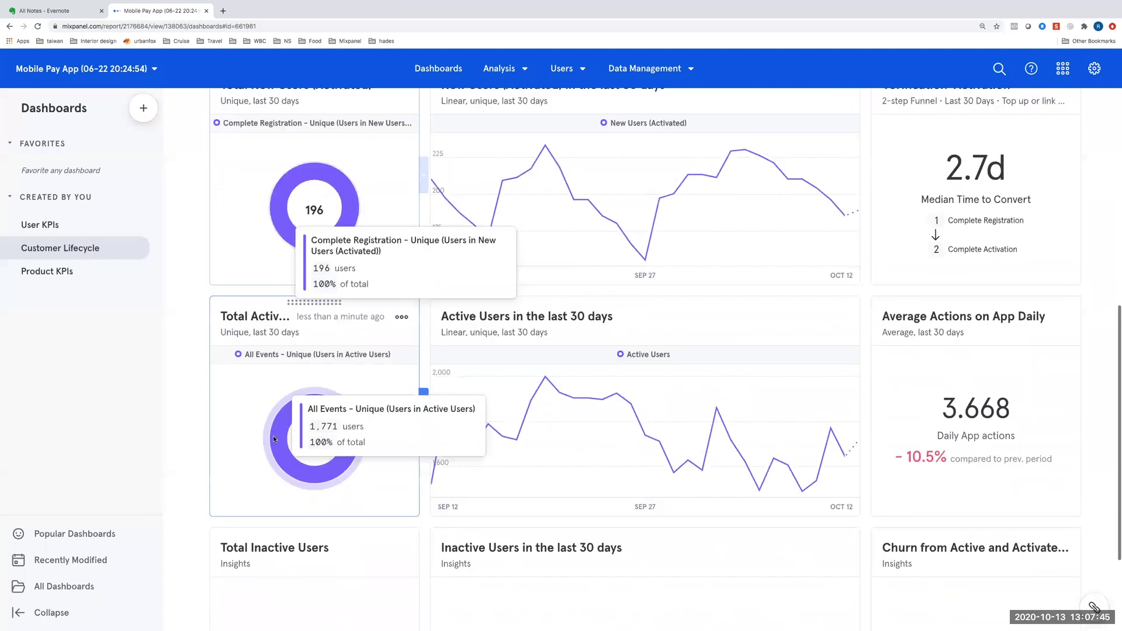
scroll(272, 438, "down", 2)
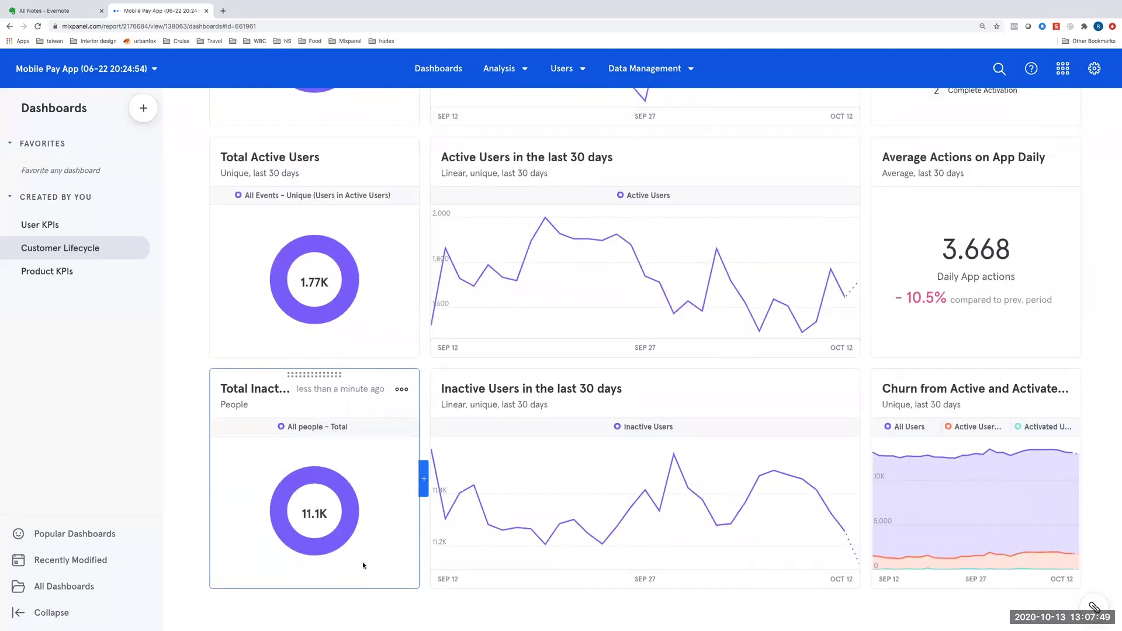
scroll(363, 565, "up", 12)
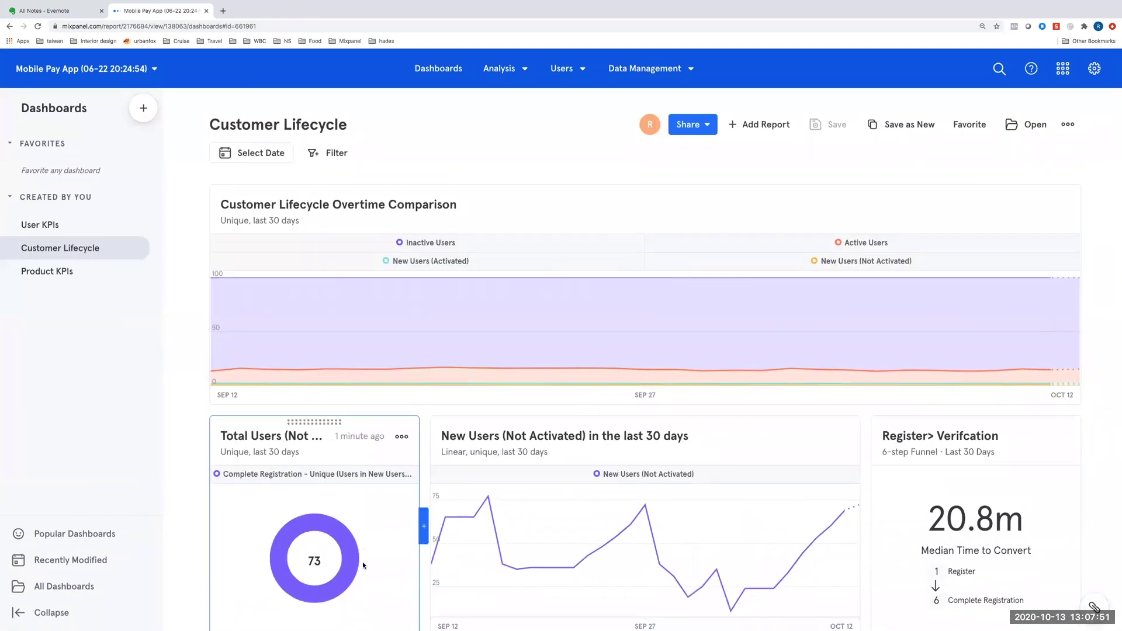
Examine each lifecycle stage's 30-day trend along with the median conversion times, average daily app actions and churn reports
scroll(366, 545, "down", 3)
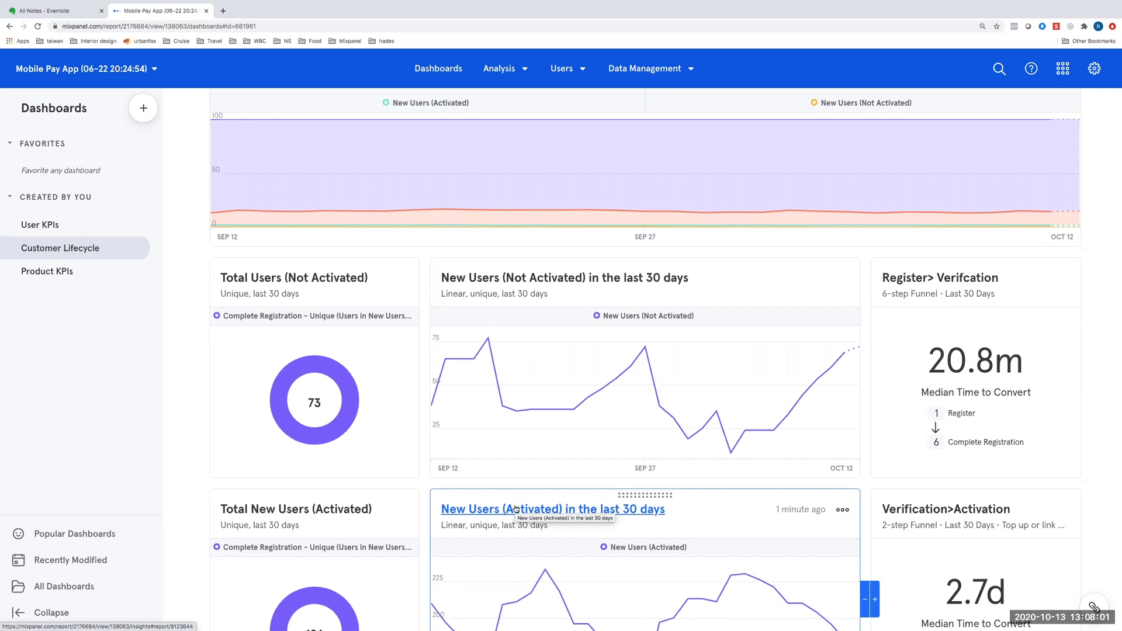
mouse_move(473, 359)
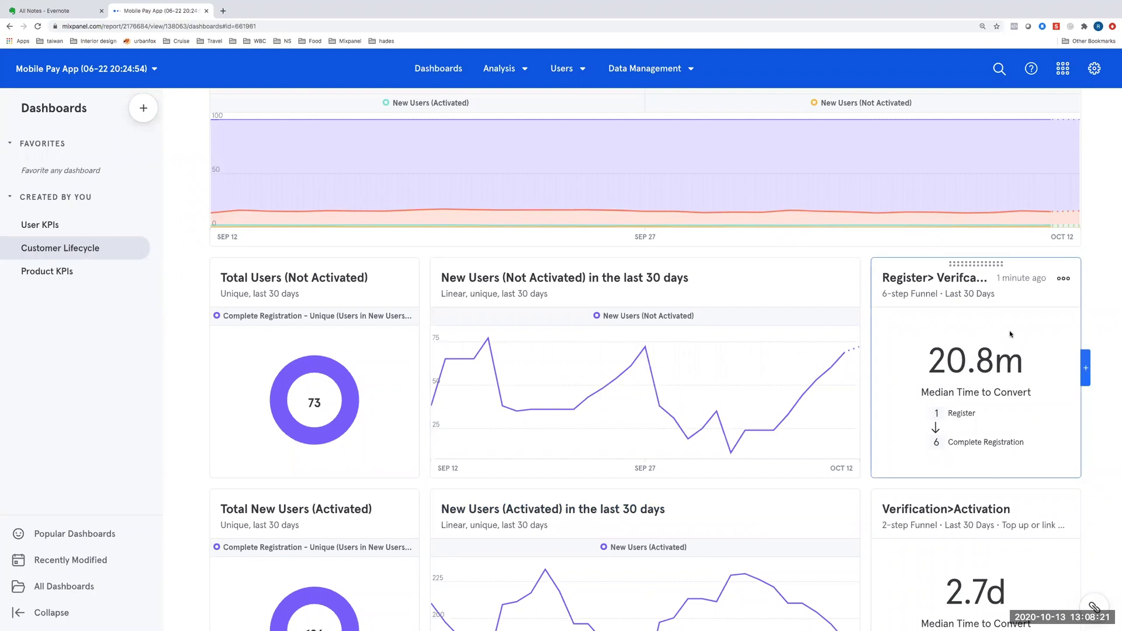
scroll(1010, 334, "down", 2)
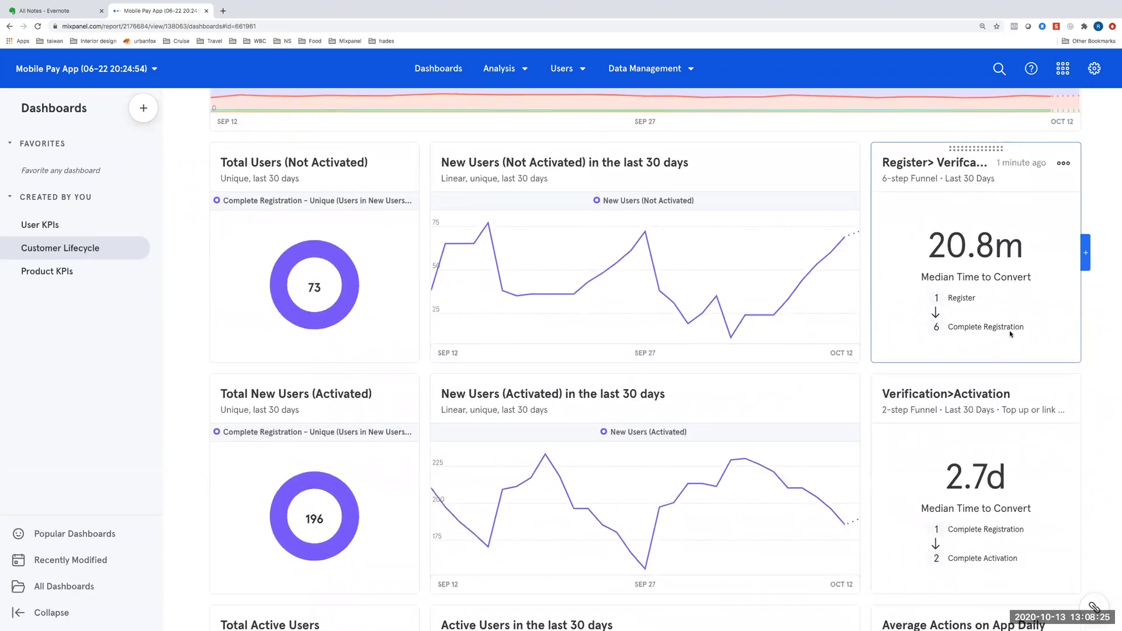
scroll(1009, 330, "down", 2)
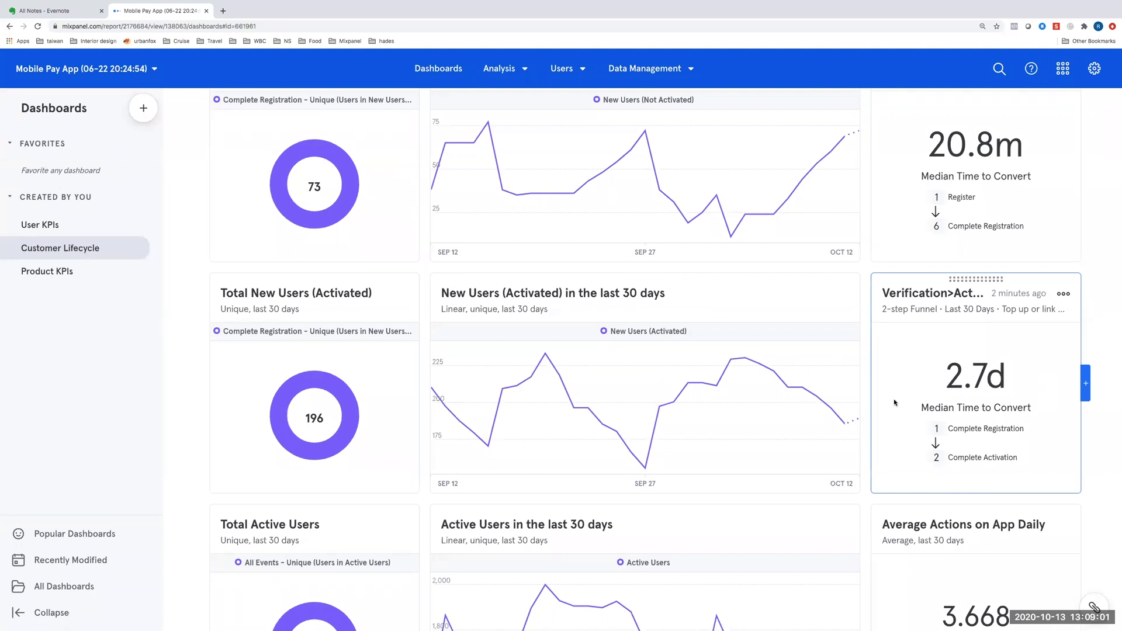
scroll(1098, 559, "down", 4)
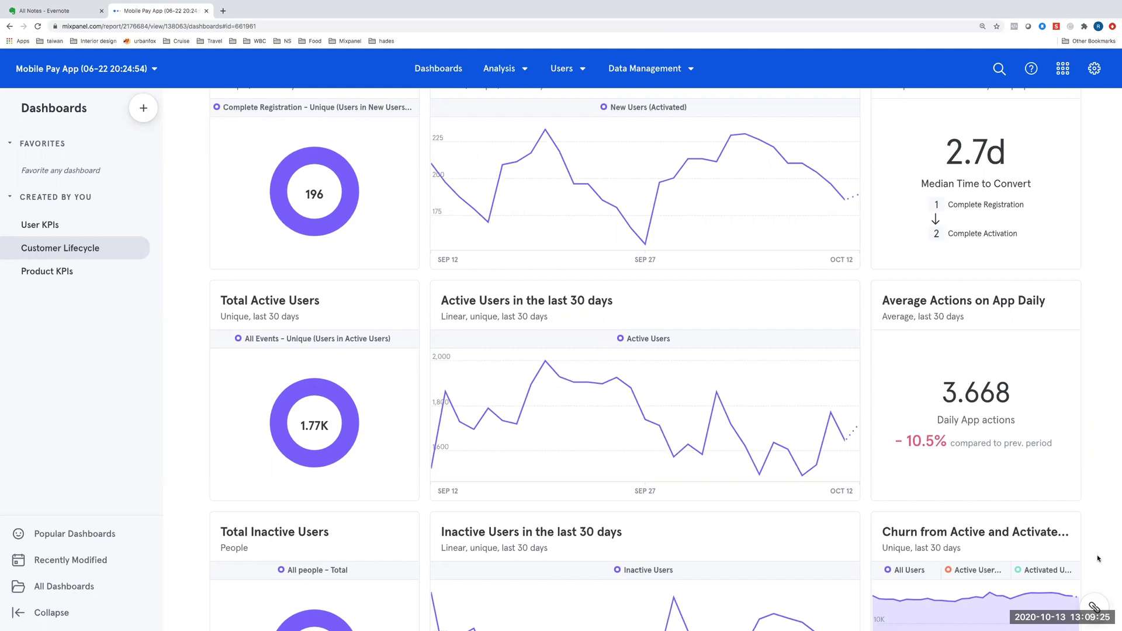
scroll(1097, 558, "down", 3)
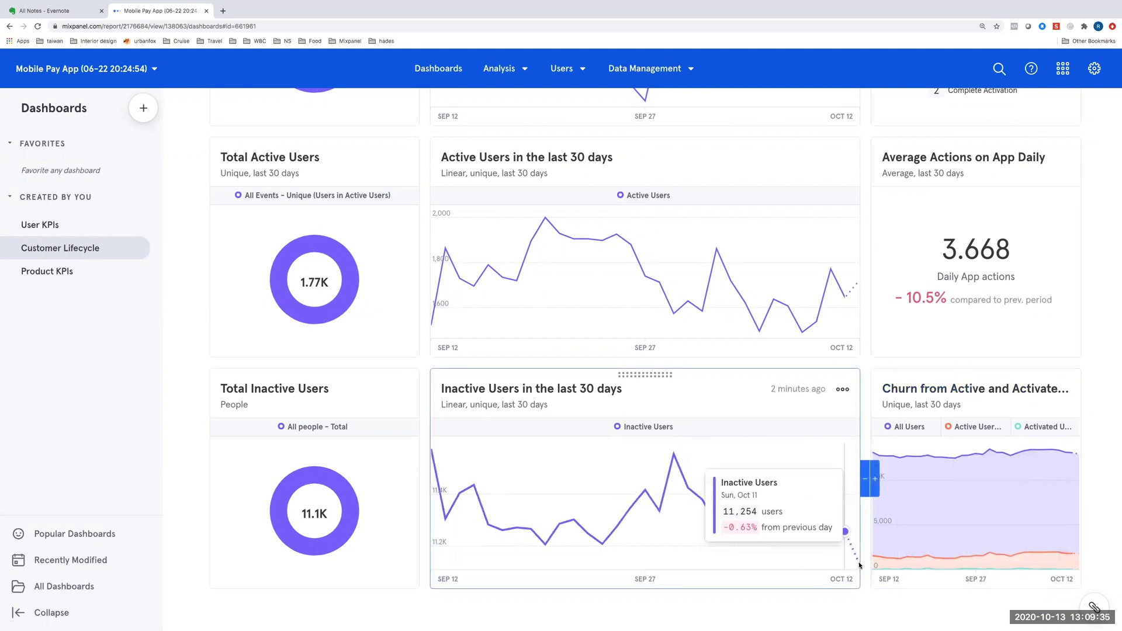
mouse_move(1116, 512)
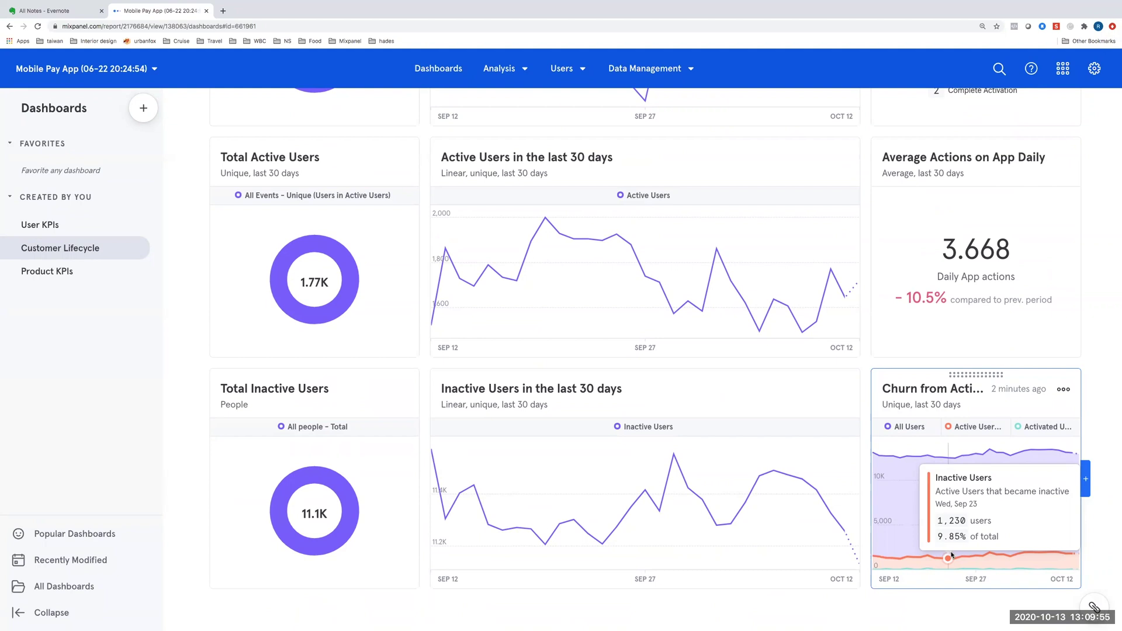
Open the Product KPIs dashboard and review its reports on install attribution, feature usage, payment methods, platform and usage times
left_click(58, 273)
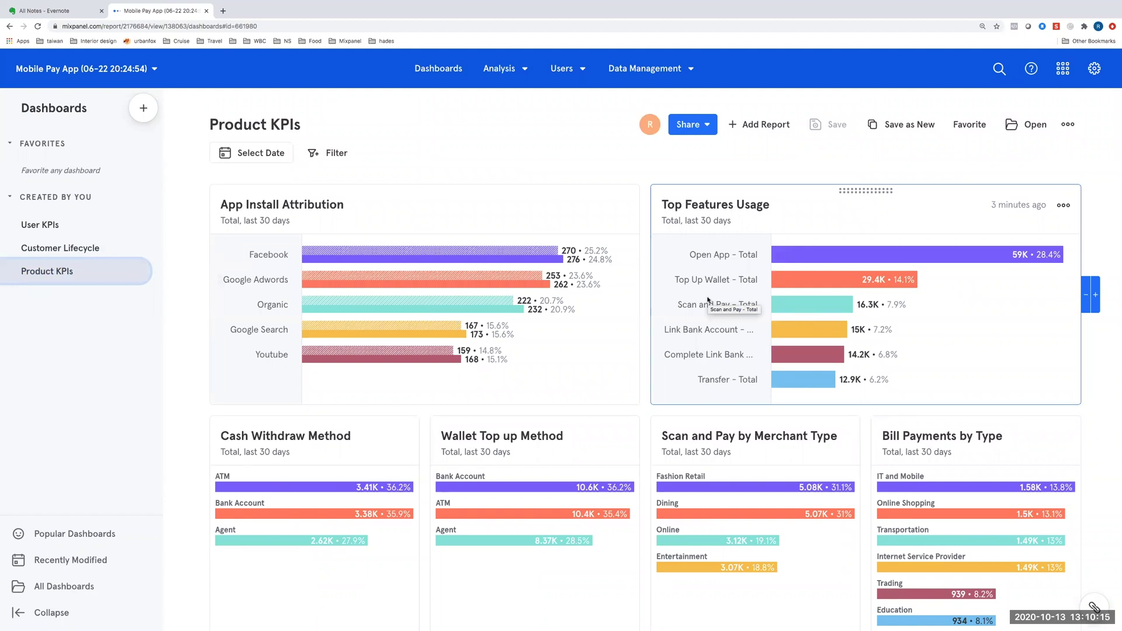
scroll(708, 300, "down", 3)
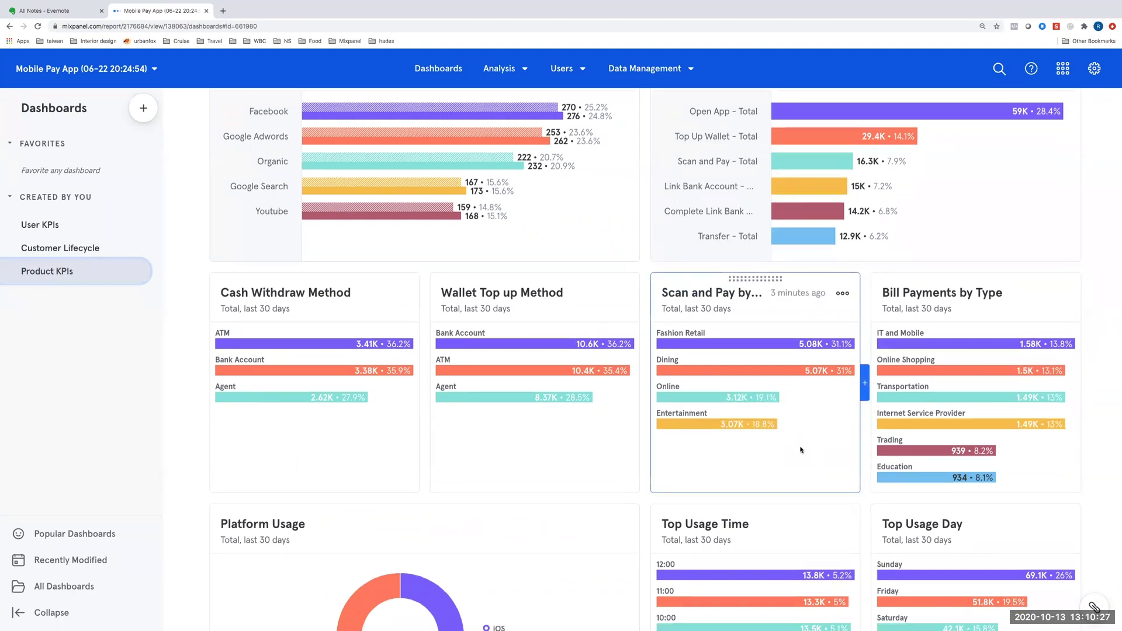
scroll(801, 449, "down", 3)
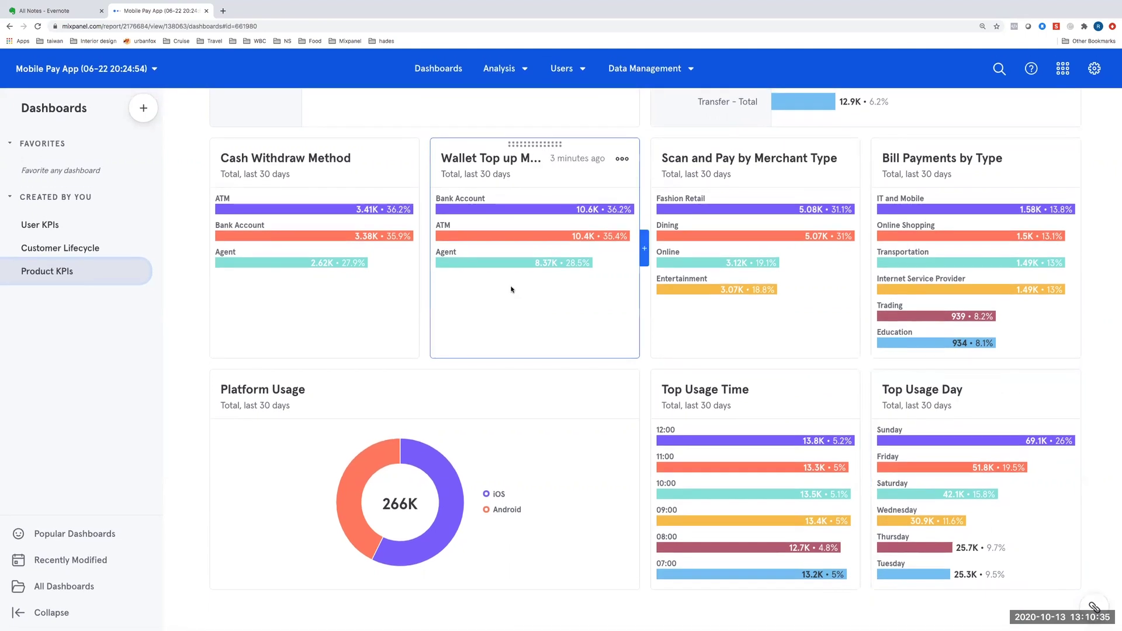
Open the User KPIs dashboard and review its active user, registration funnel, bank account linking, loan and transaction reports
left_click(96, 226)
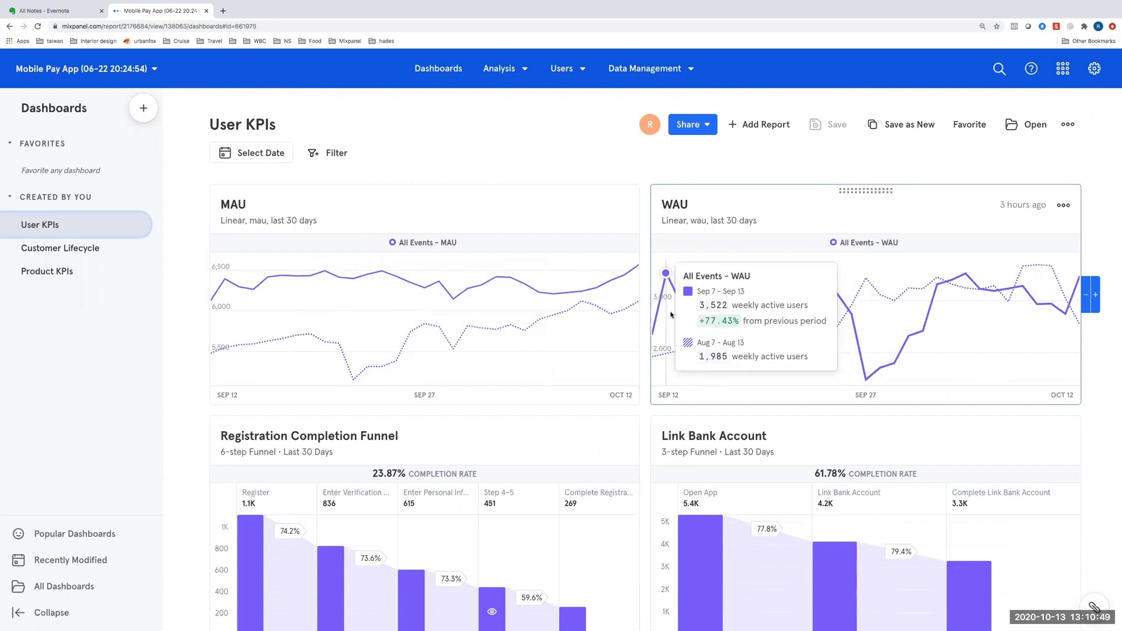
scroll(672, 307, "down", 5)
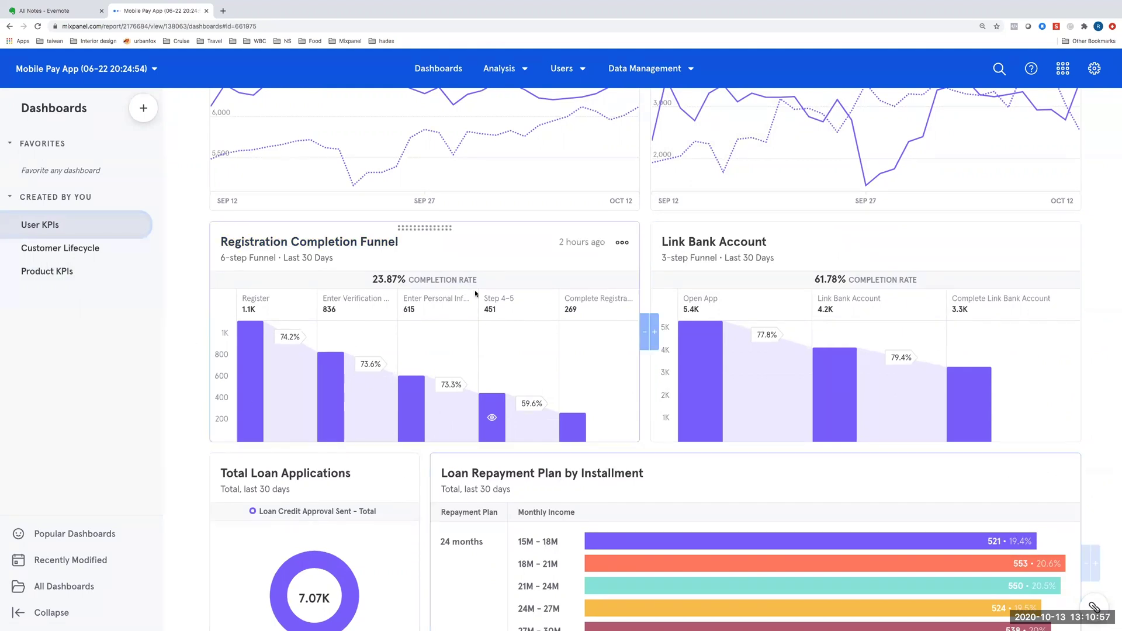
scroll(706, 235, "down", 6)
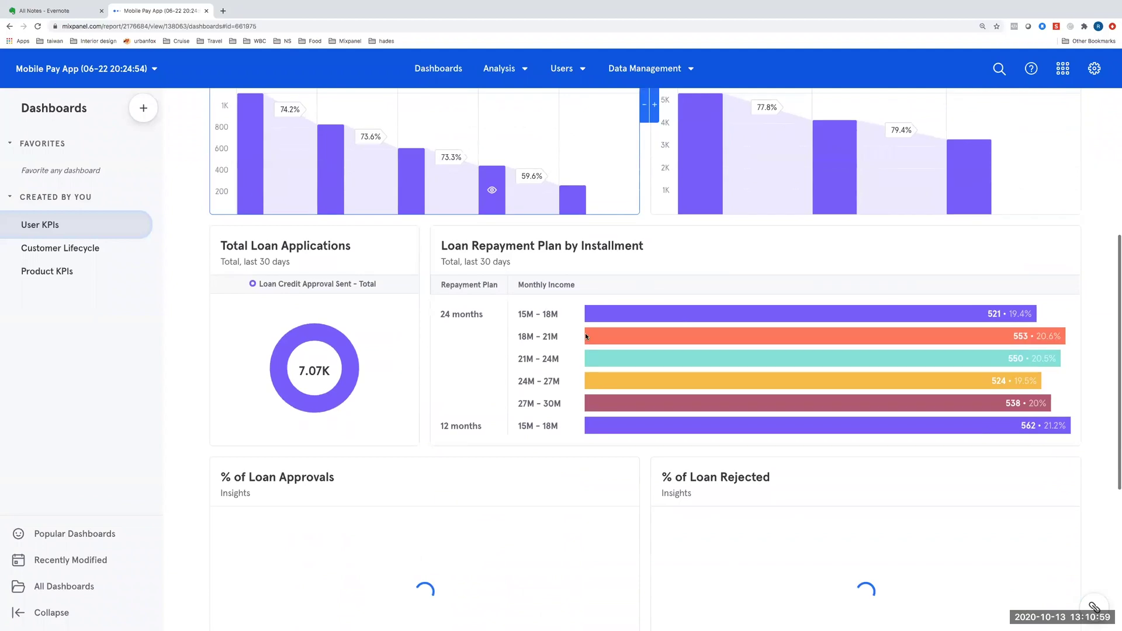
scroll(587, 337, "down", 3)
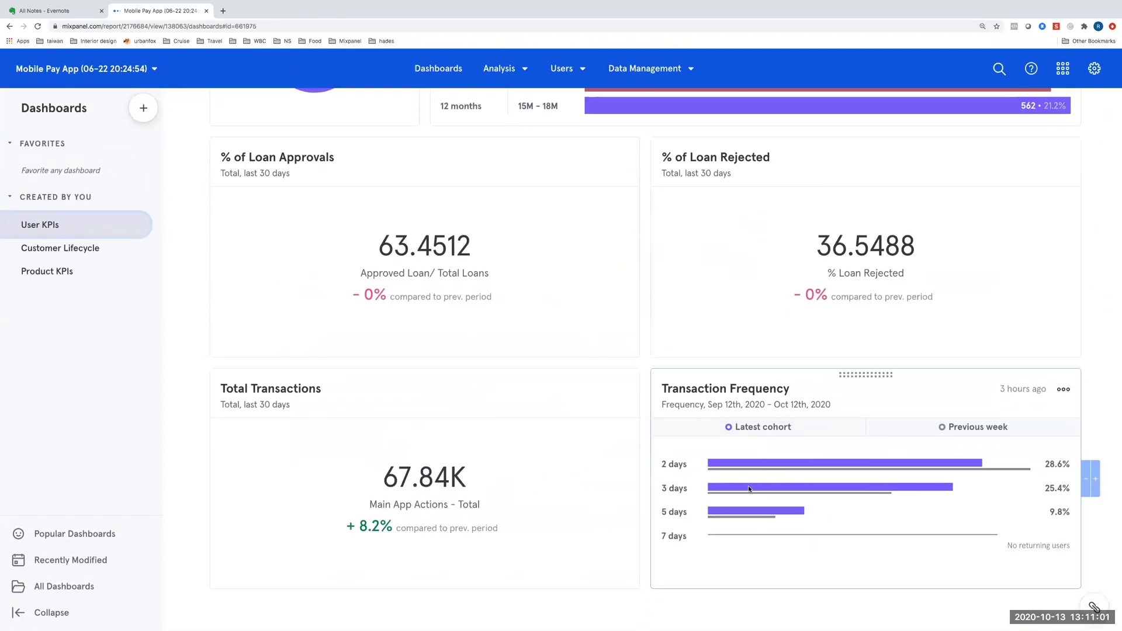
scroll(780, 330, "up", 9)
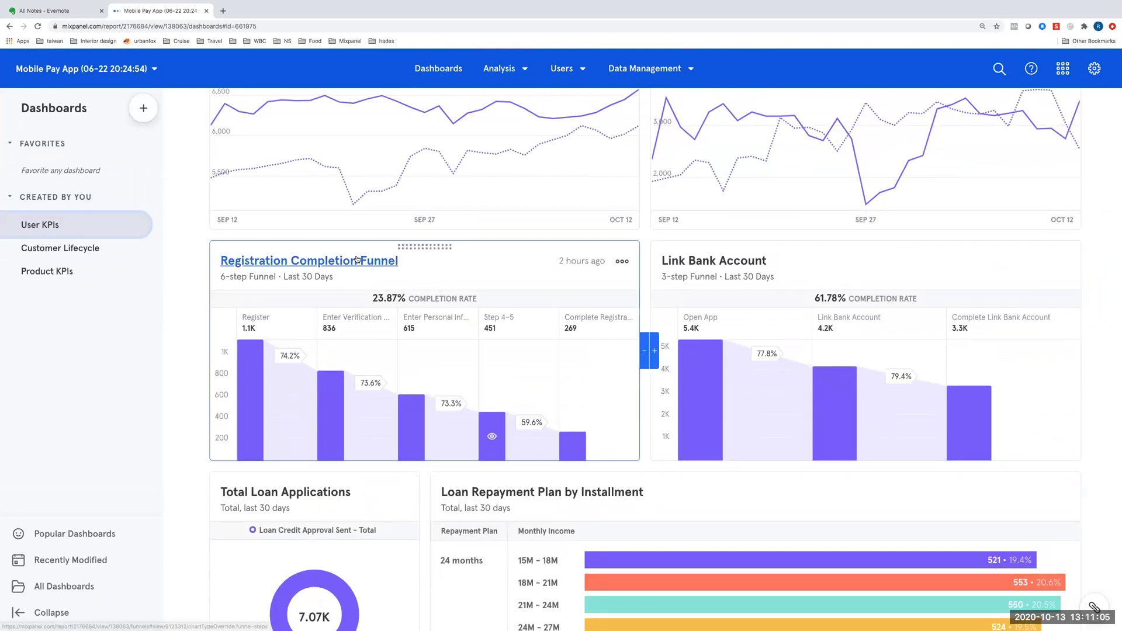
Create a new Flows report with Complete Registration as its starting event
left_click(500, 69)
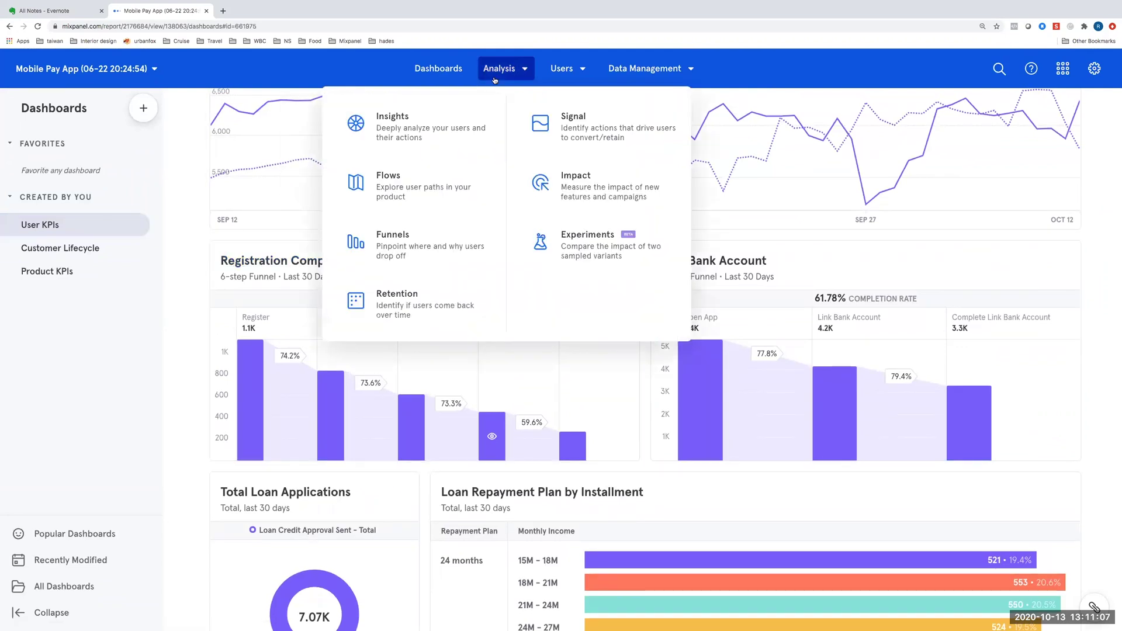
left_click(409, 196)
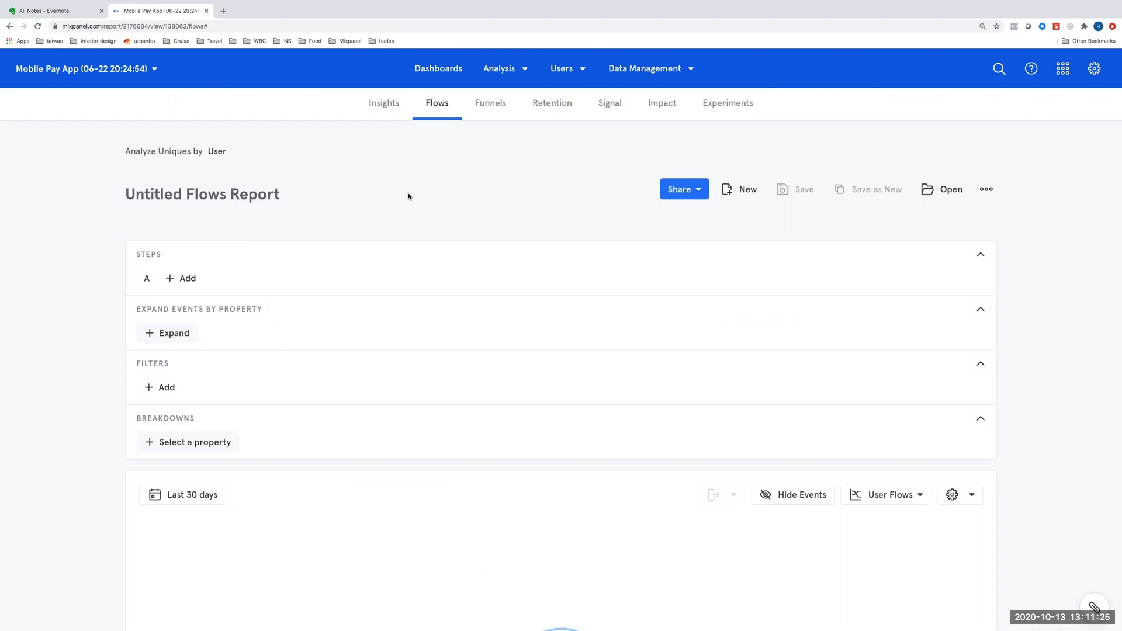
left_click(188, 277)
type("regi")
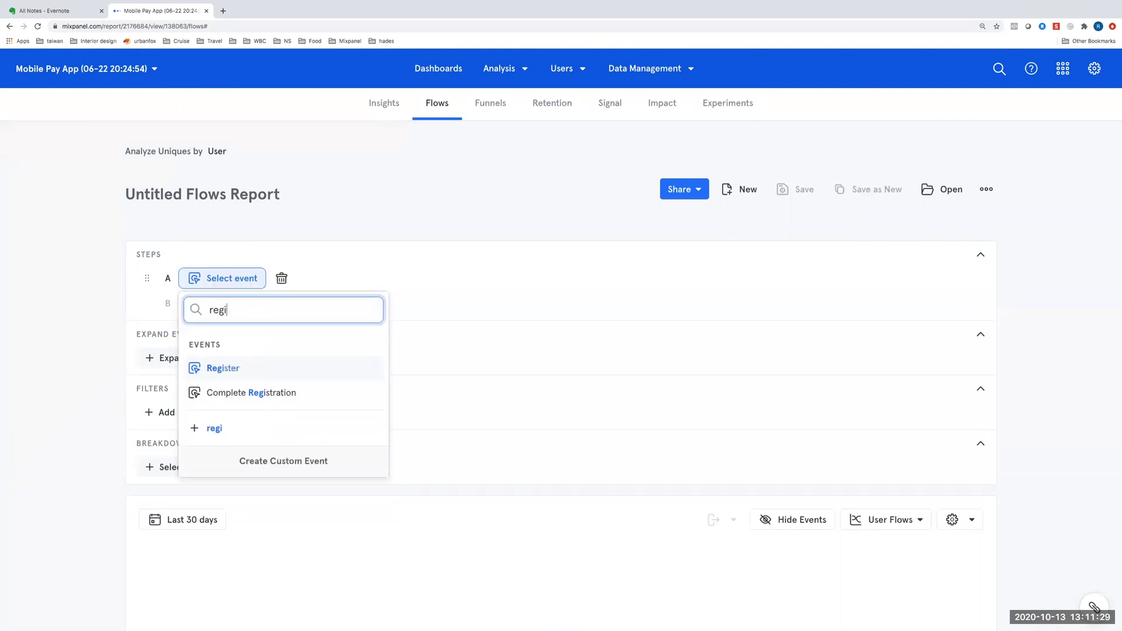
left_click(264, 397)
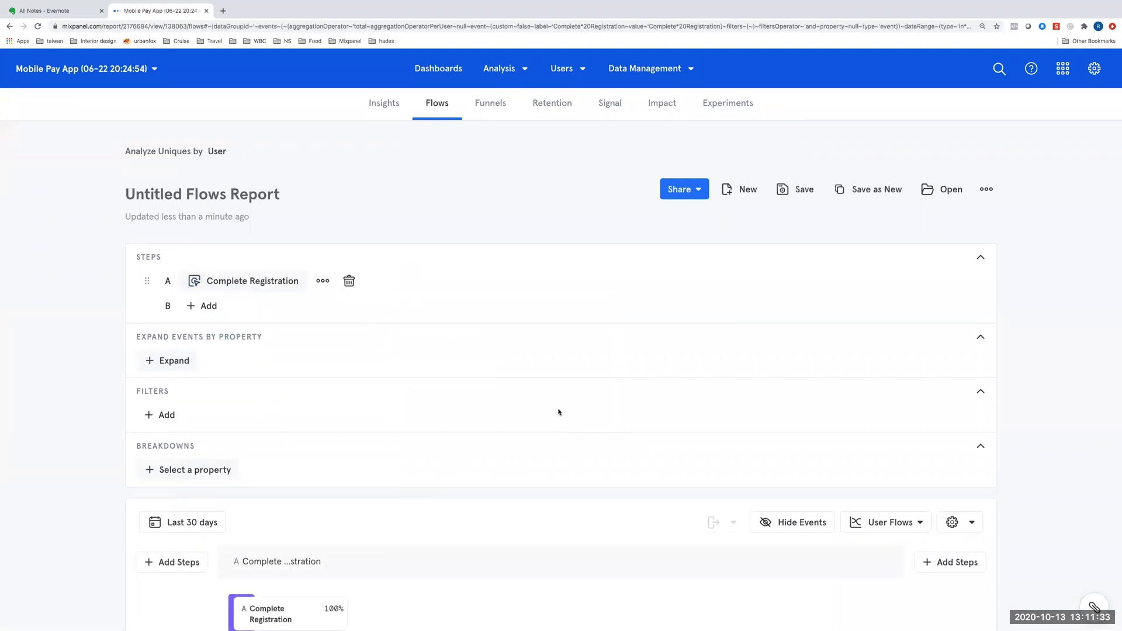
Add 5 steps after Complete Registration in the user flow chart
scroll(558, 412, "down", 3)
left_click(950, 446)
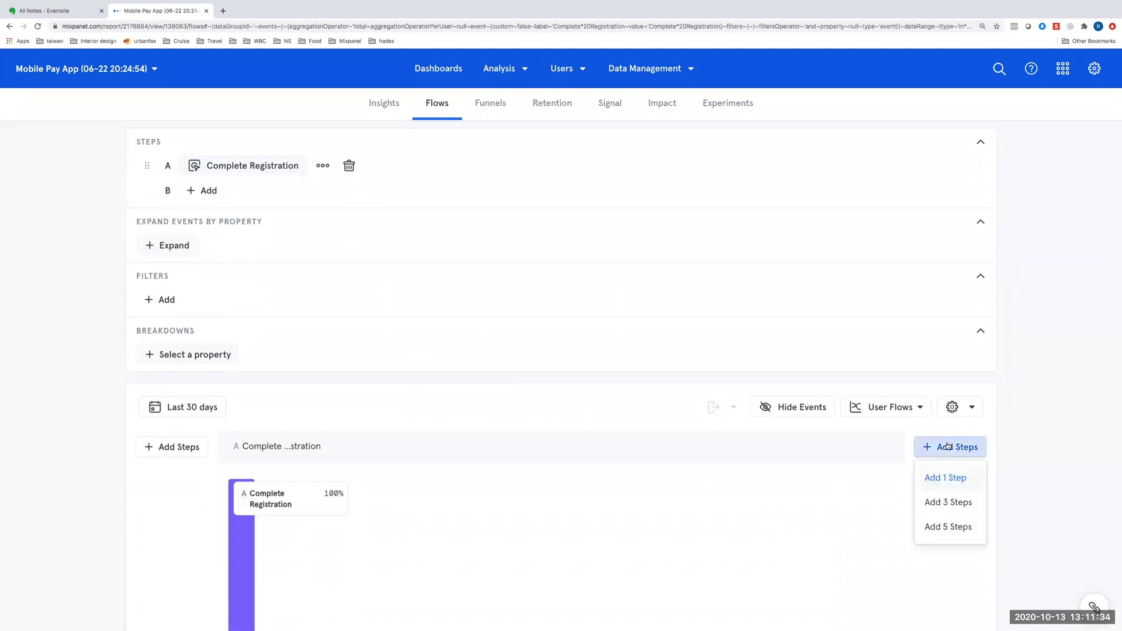
left_click(948, 527)
scroll(958, 528, "down", 2)
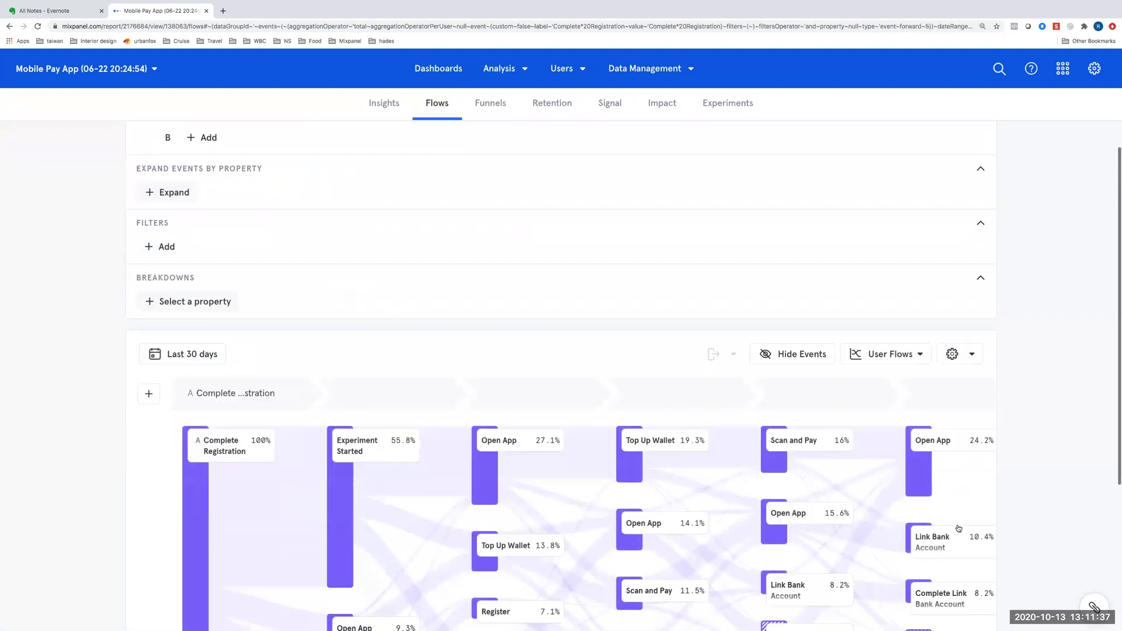
Hide the Experiment Started event from the flow and examine the paths users take after completing registration
scroll(958, 528, "down", 2)
left_click(804, 285)
type("exp")
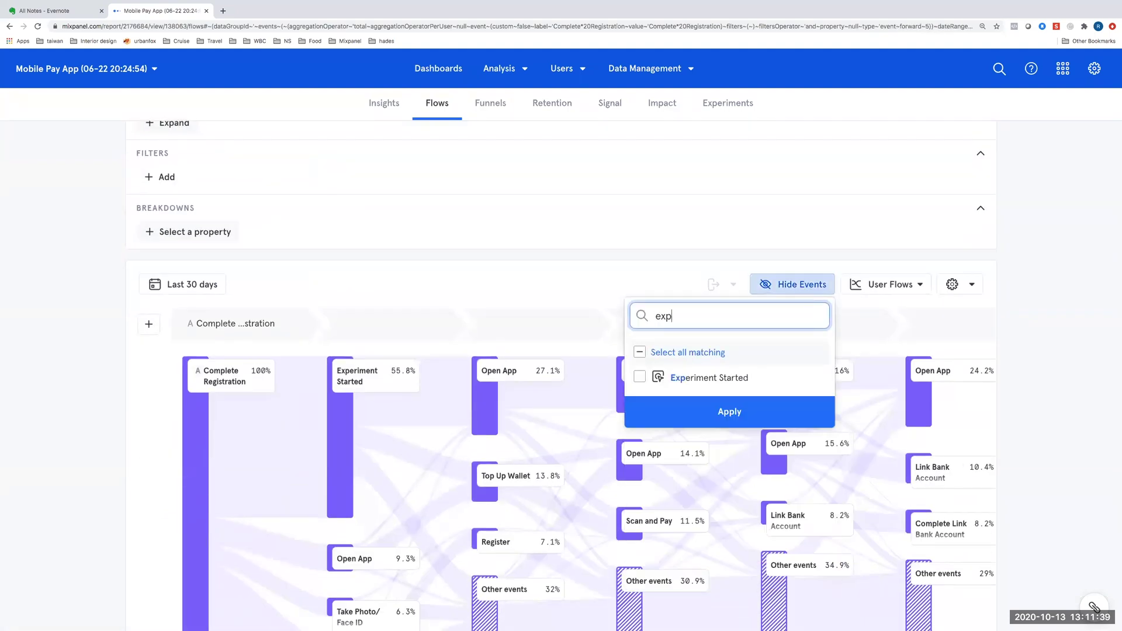
left_click(640, 377)
left_click(654, 412)
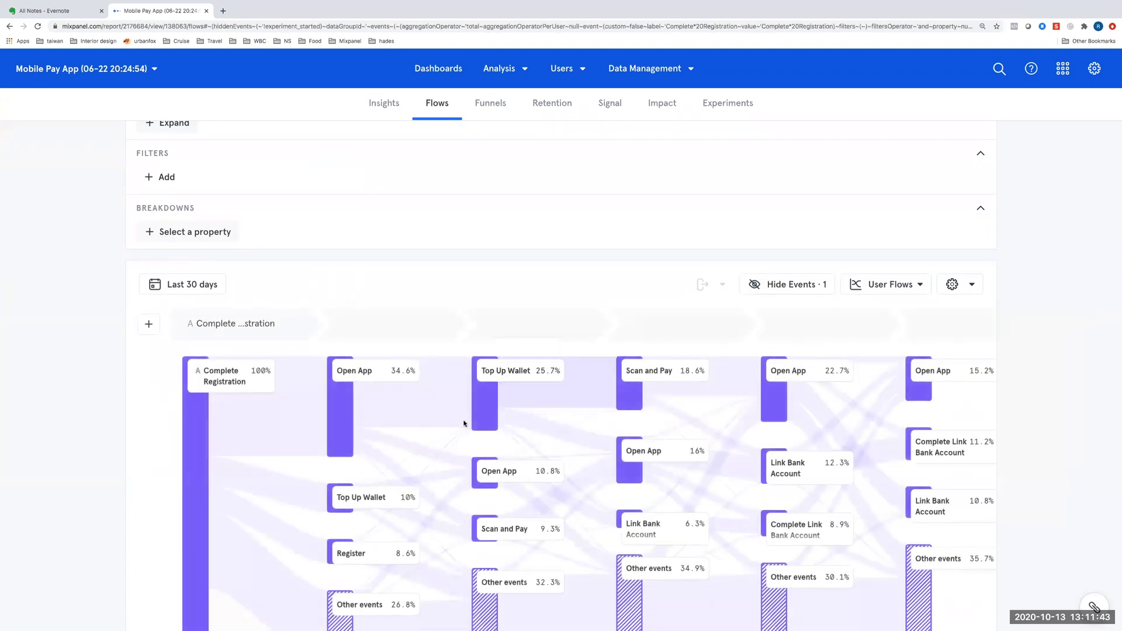
scroll(465, 423, "down", 2)
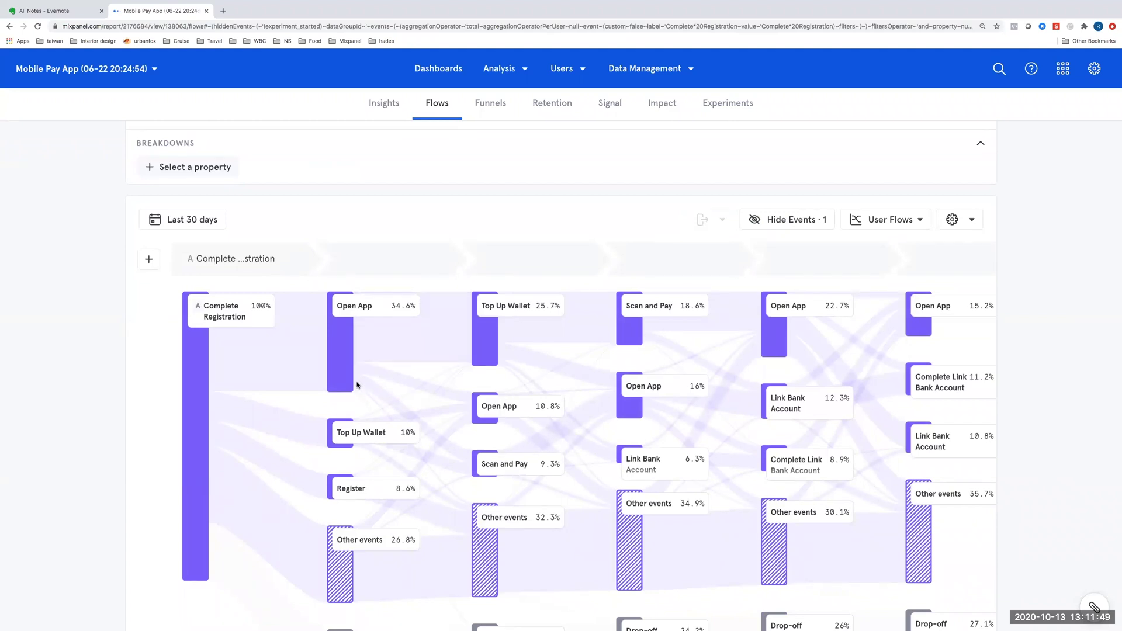
mouse_move(390, 325)
mouse_move(593, 323)
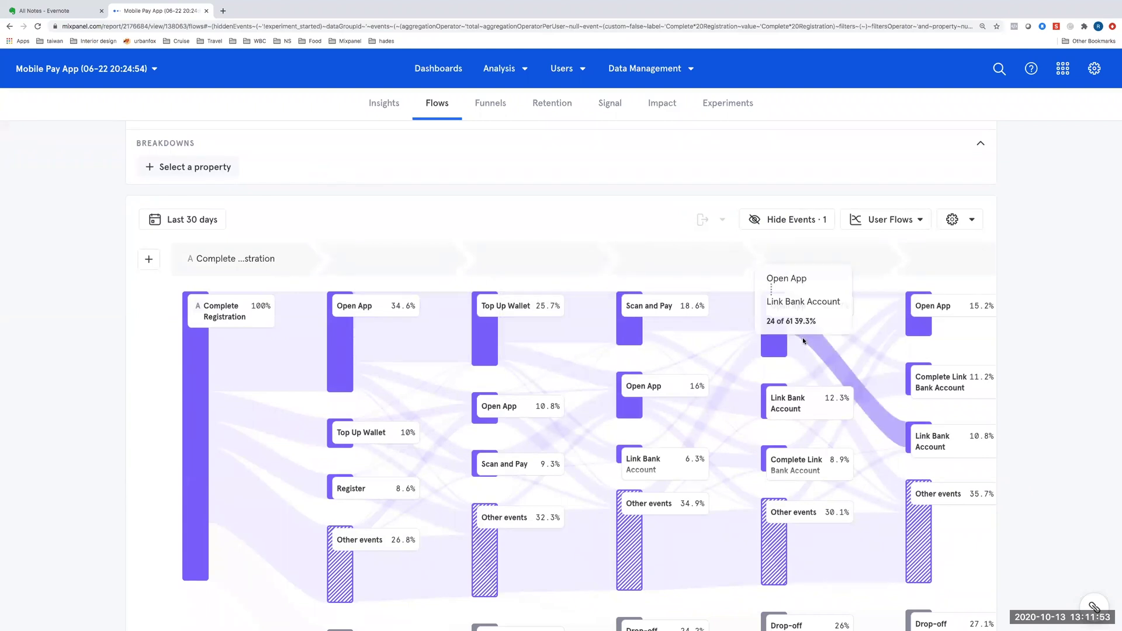
mouse_move(660, 406)
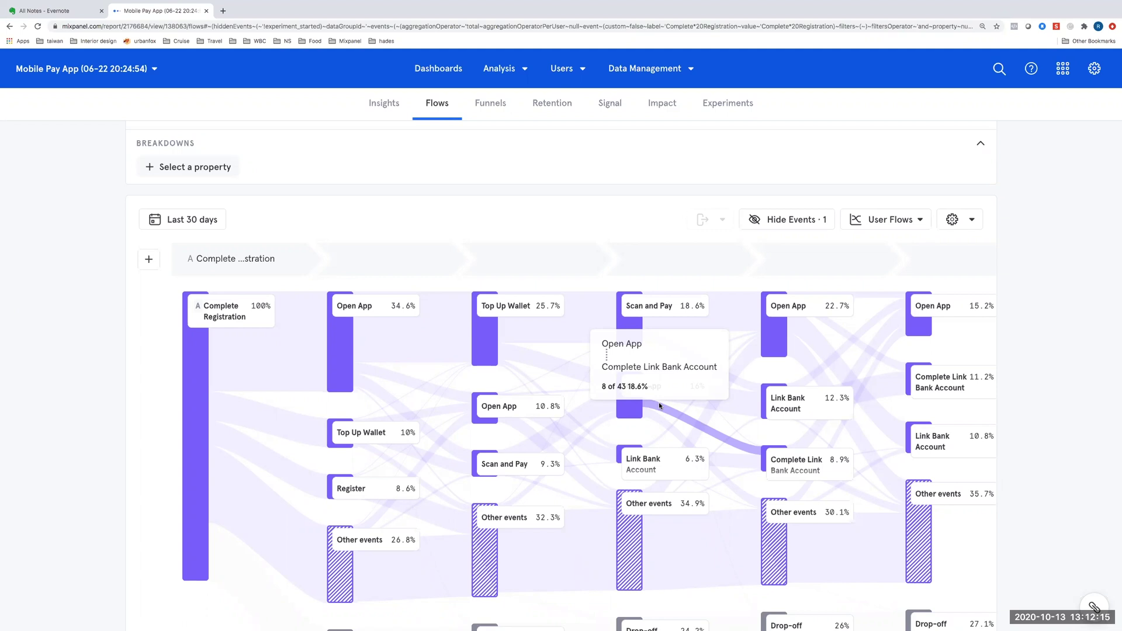
Switch to the Funnels report and open the saved Registration Completion Funnel
scroll(585, 292, "up", 5)
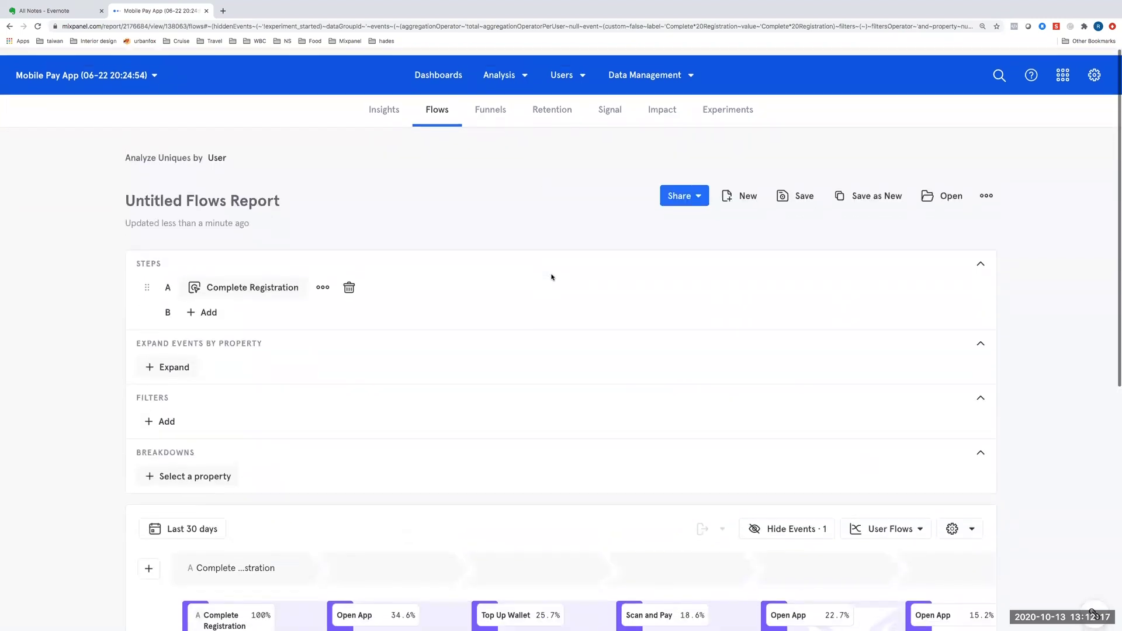
left_click(480, 109)
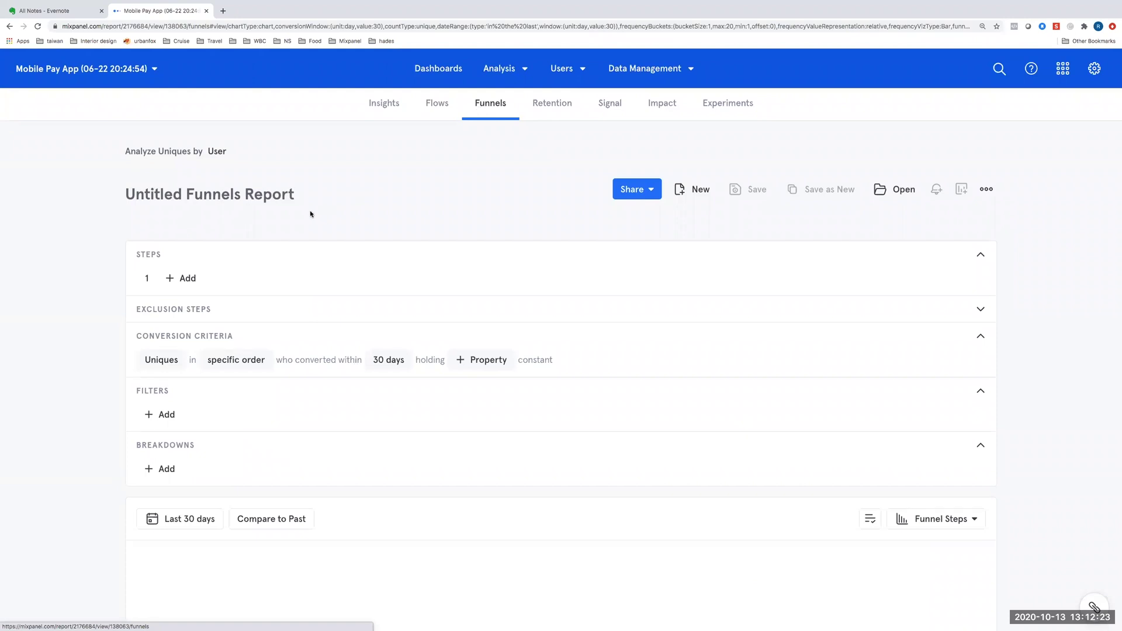
left_click(188, 280)
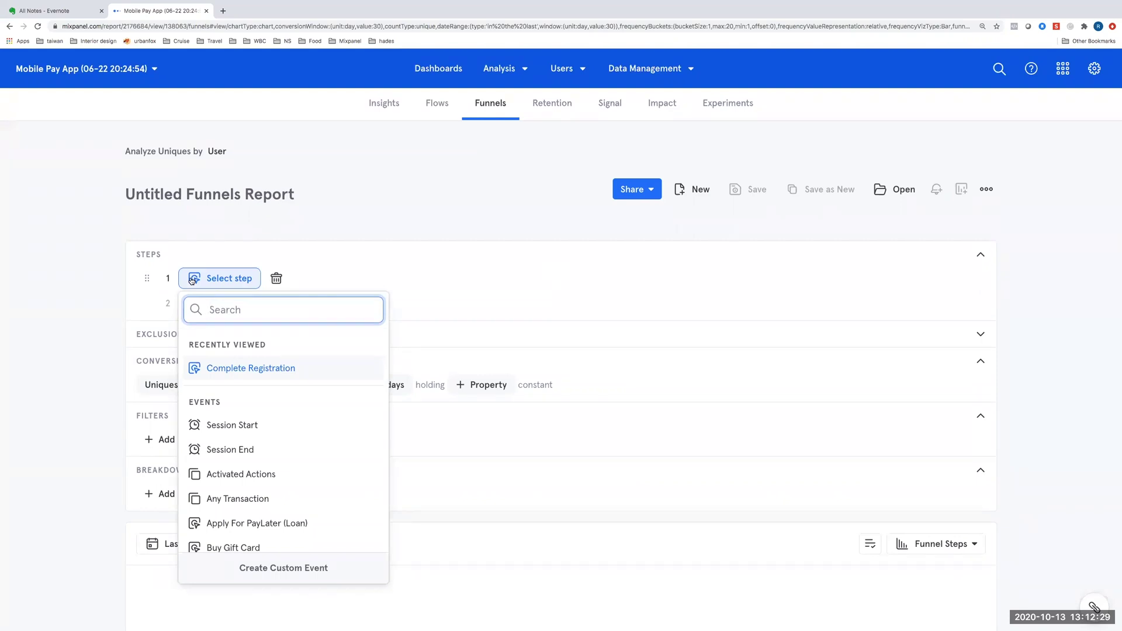
left_click(903, 195)
left_click(394, 270)
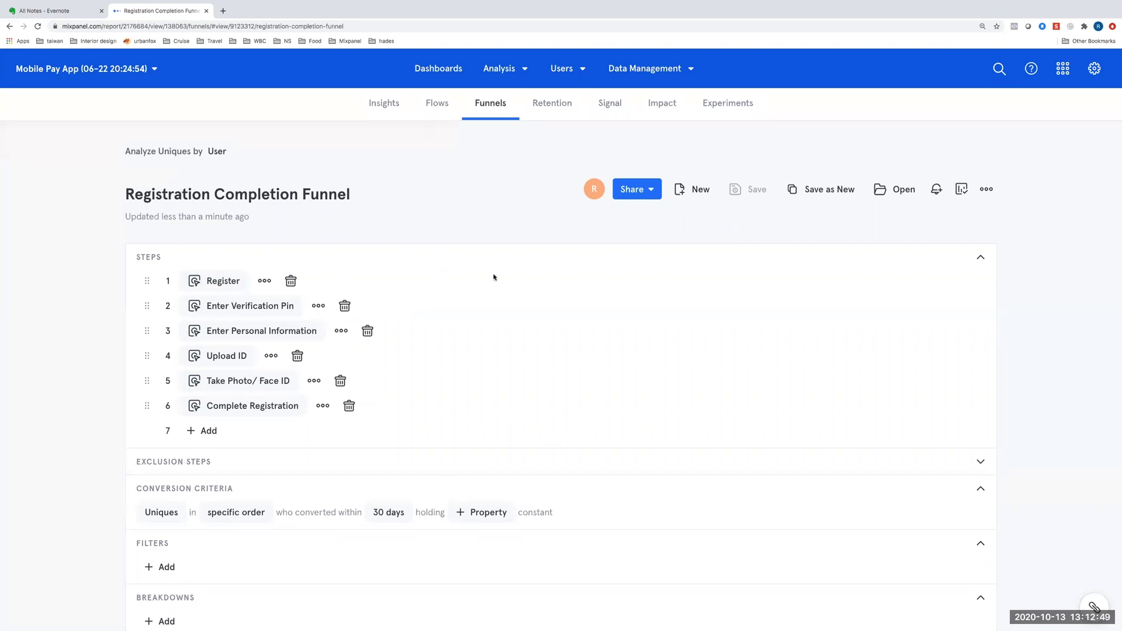
Examine the registration funnel's overall conversion, the drop-off at each step, and the conversion times and rates between steps
scroll(533, 207, "down", 5)
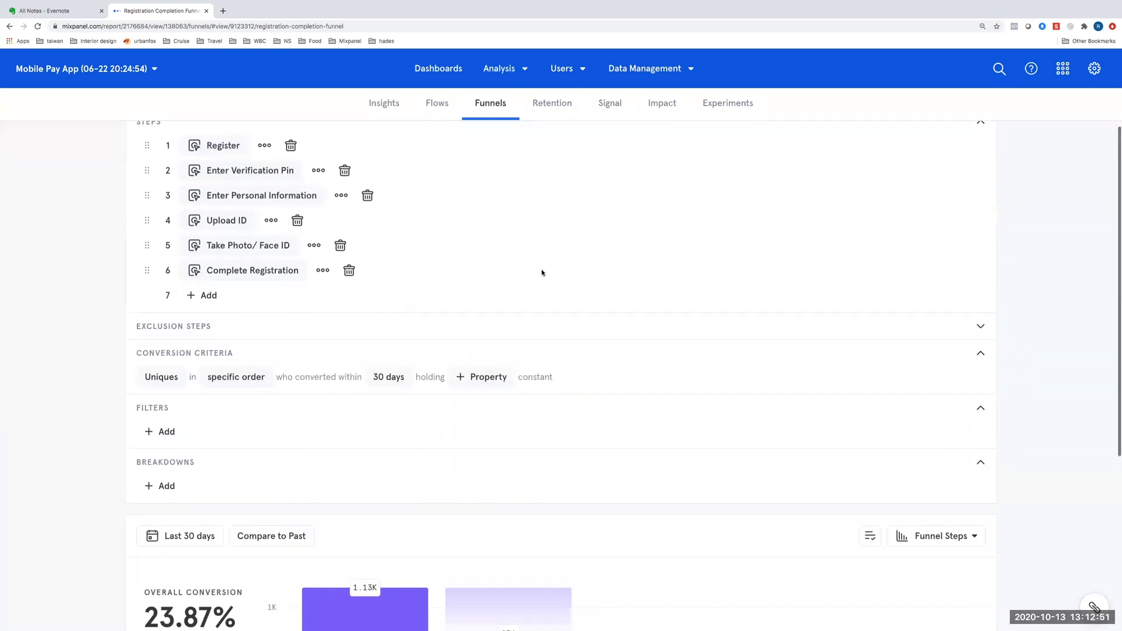
scroll(541, 273, "down", 3)
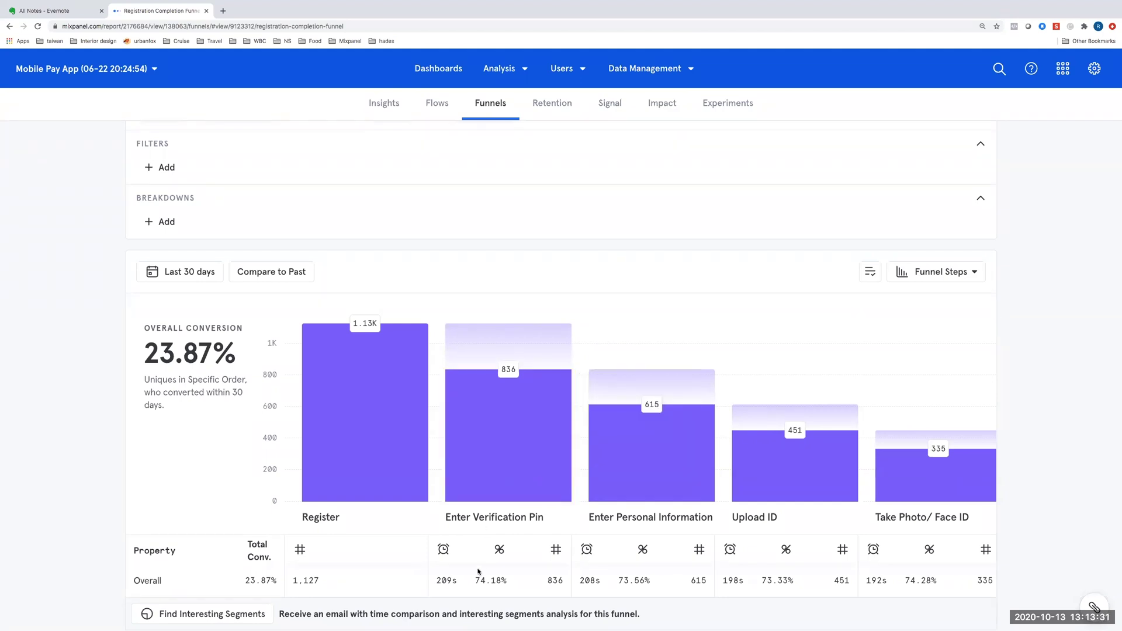
scroll(478, 572, "down", 1)
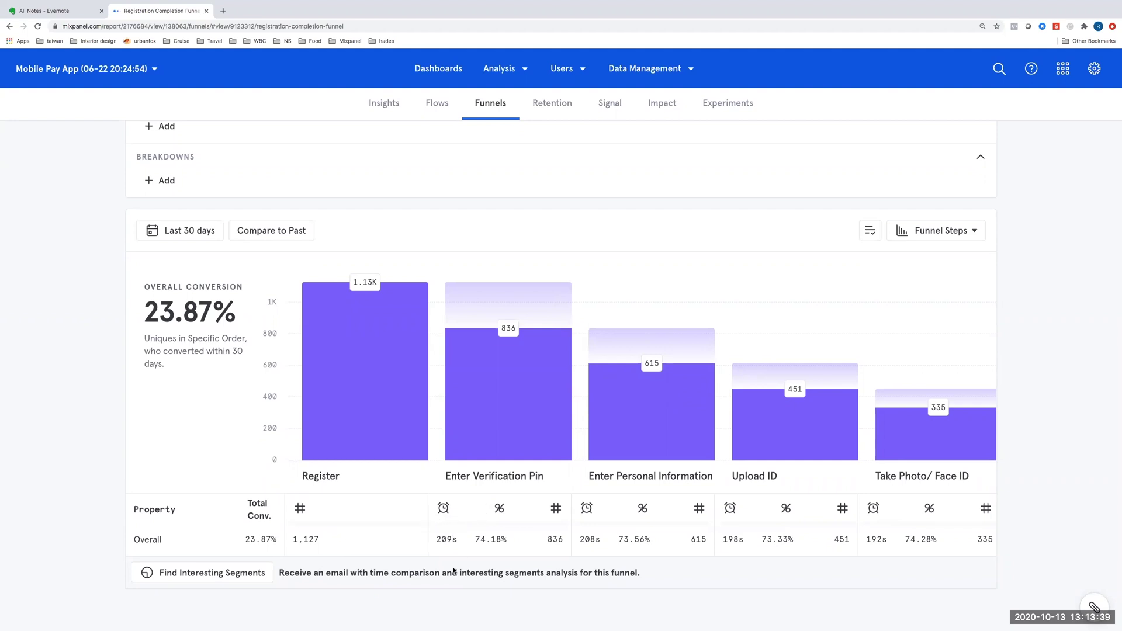
double_click(444, 539)
double_click(498, 539)
double_click(440, 539)
Set the registration funnel's conversion window to 1 session
scroll(431, 548, "up", 5)
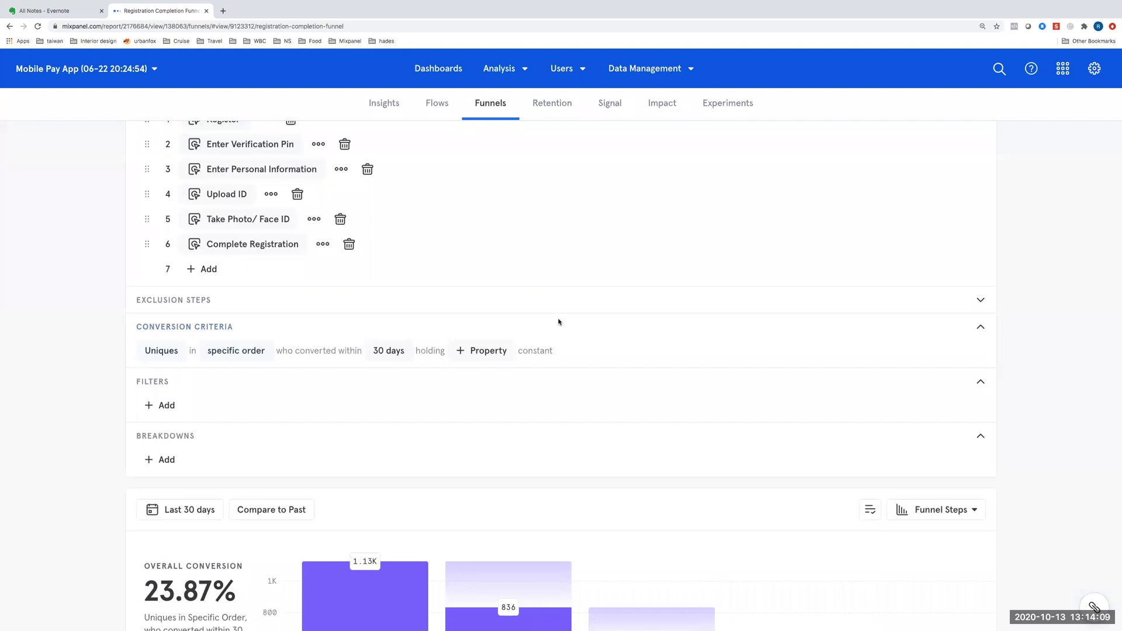
left_click(402, 354)
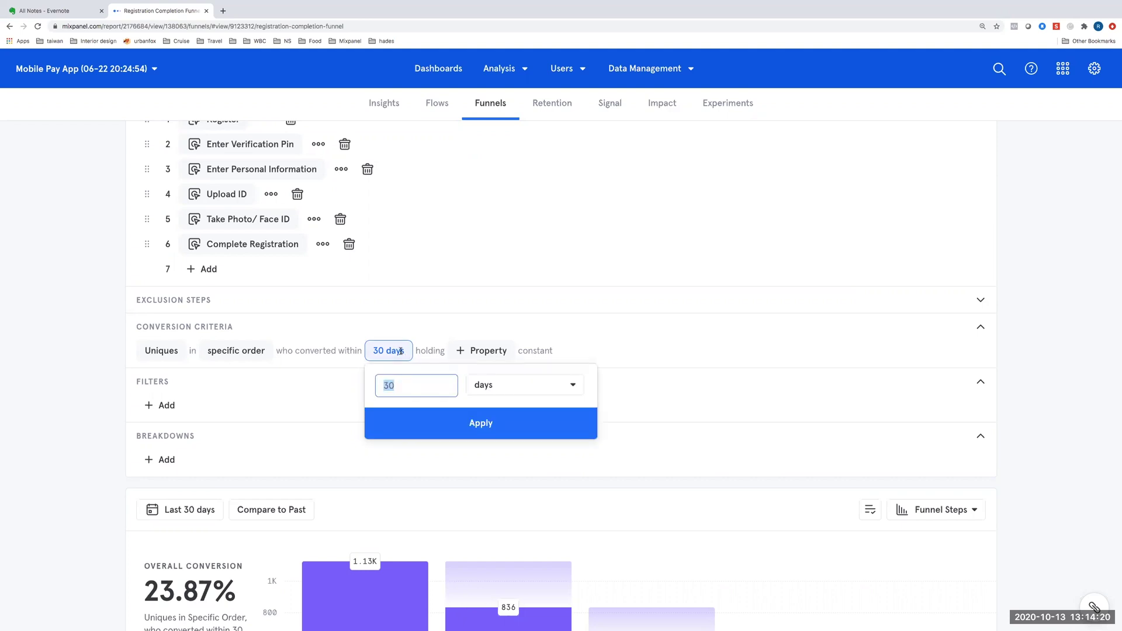
left_click(496, 386)
left_click(514, 561)
left_click(411, 390)
key("BackSpace")
key("BackSpace")
type("1")
left_click(467, 426)
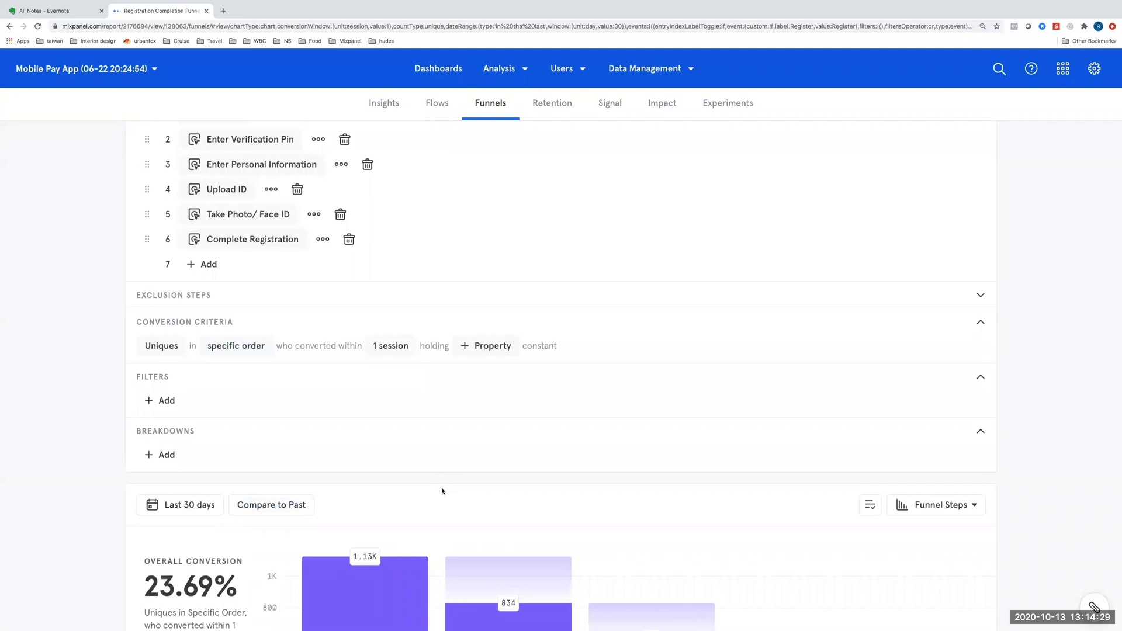
Break down the registration funnel by the Platform event property and compare conversion on iOS and Android
scroll(441, 489, "down", 3)
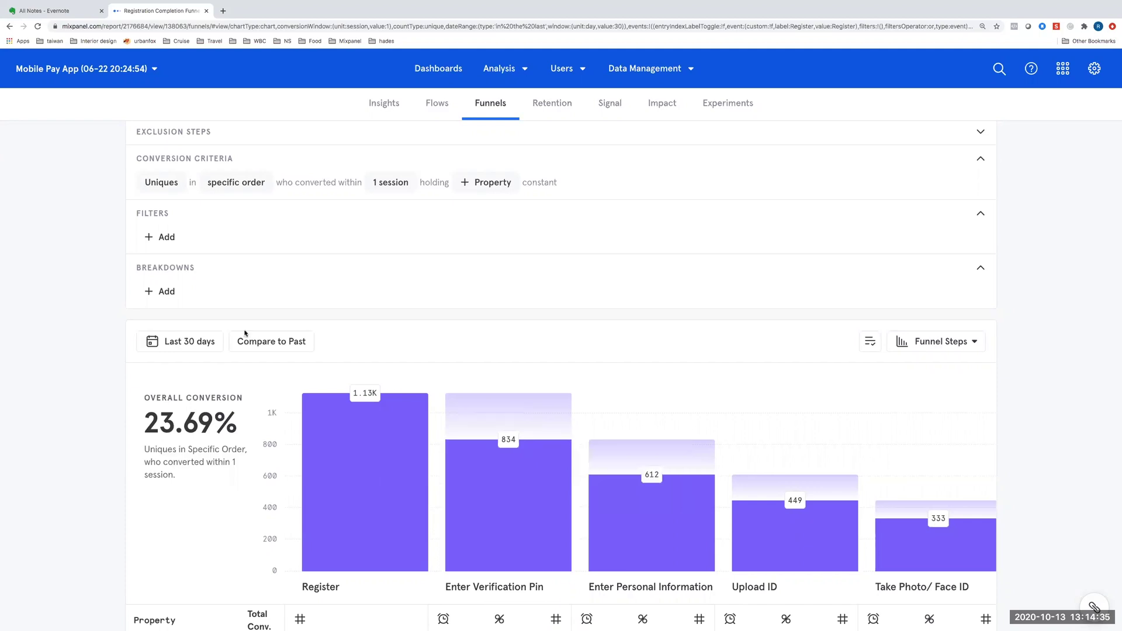
left_click(176, 291)
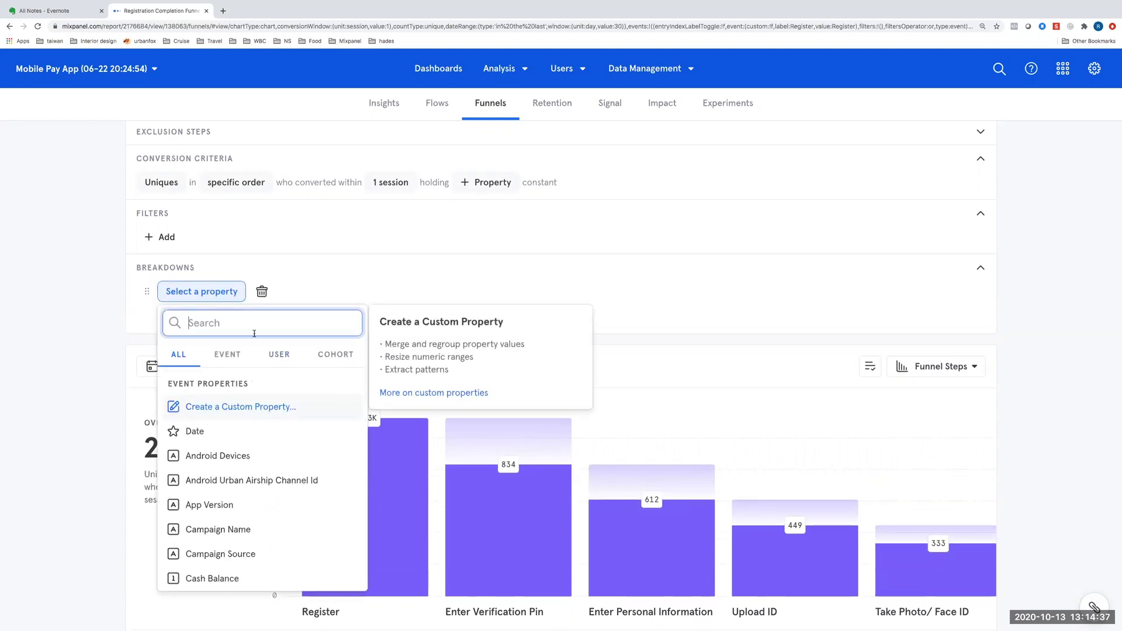
left_click(281, 356)
left_click(228, 357)
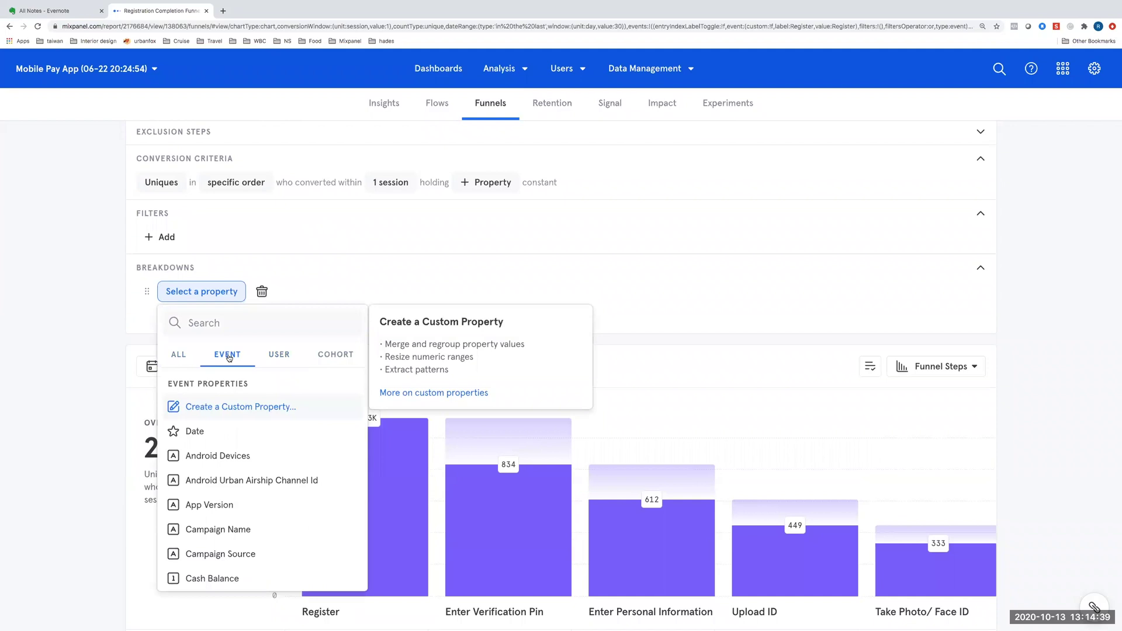
left_click(234, 323)
type("pla")
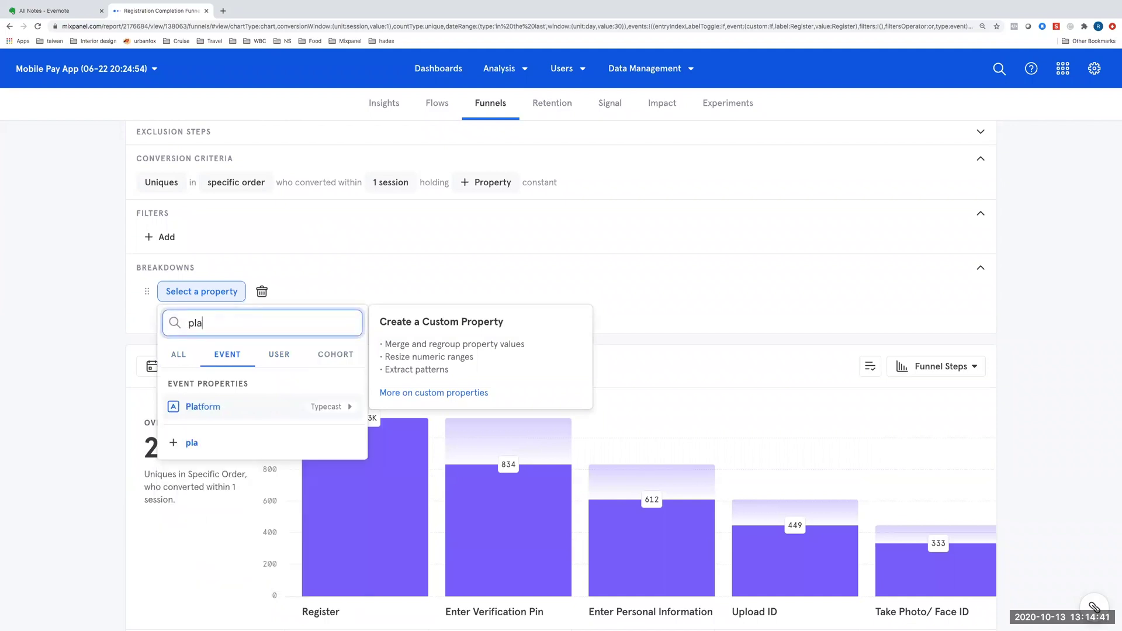
type("tform")
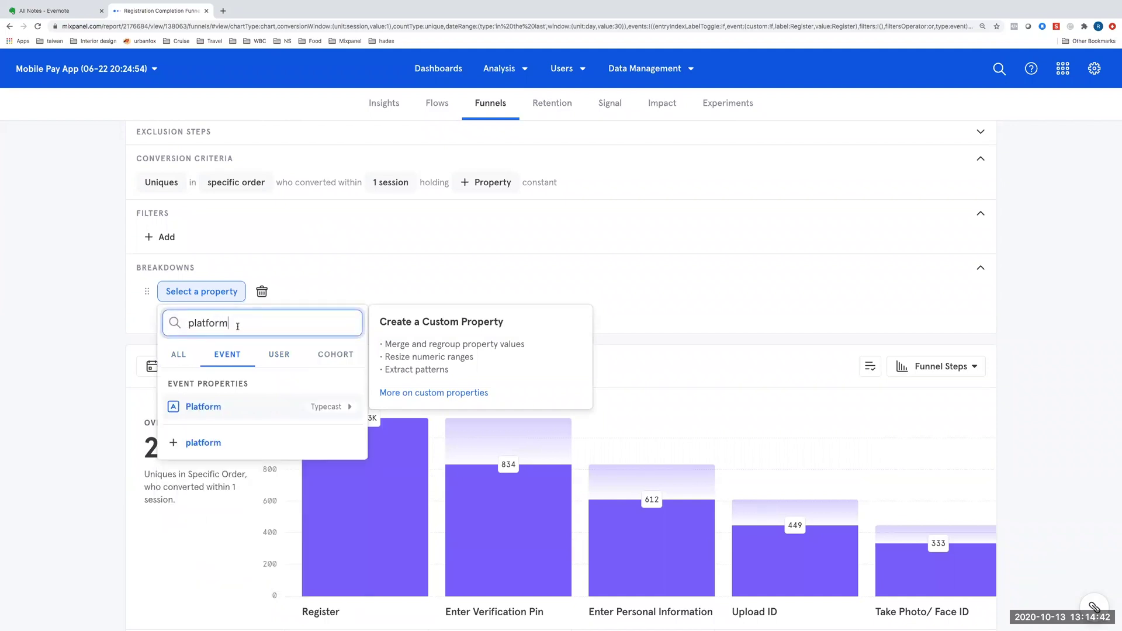
left_click(248, 409)
scroll(370, 533, "down", 4)
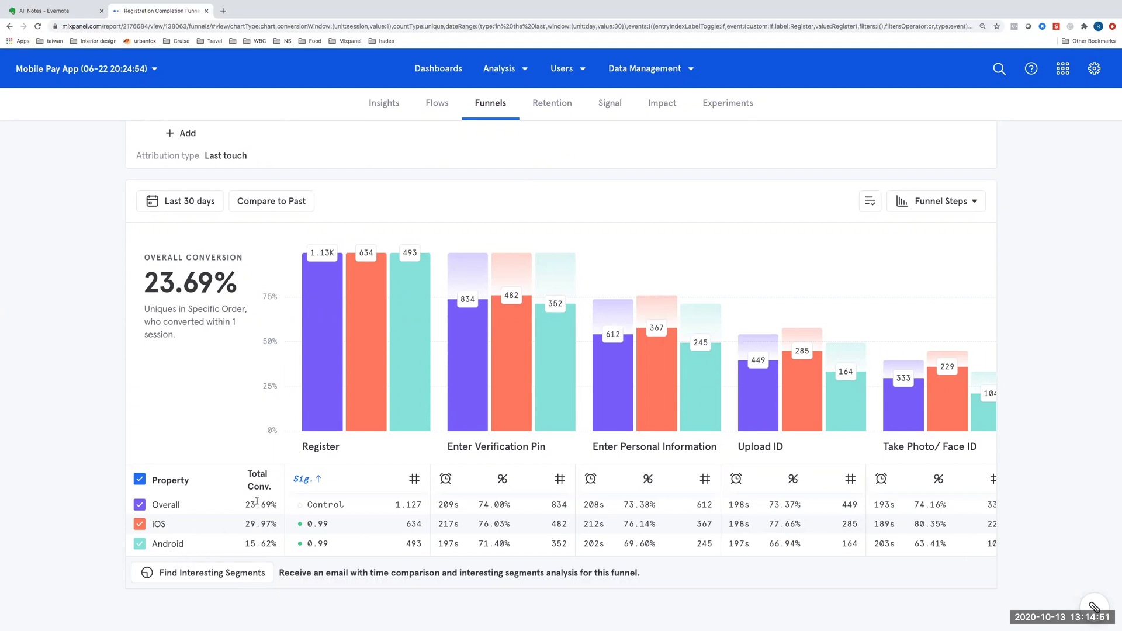
Replace the funnel's Platform breakdown with the Campaign Source event property
left_click(198, 212)
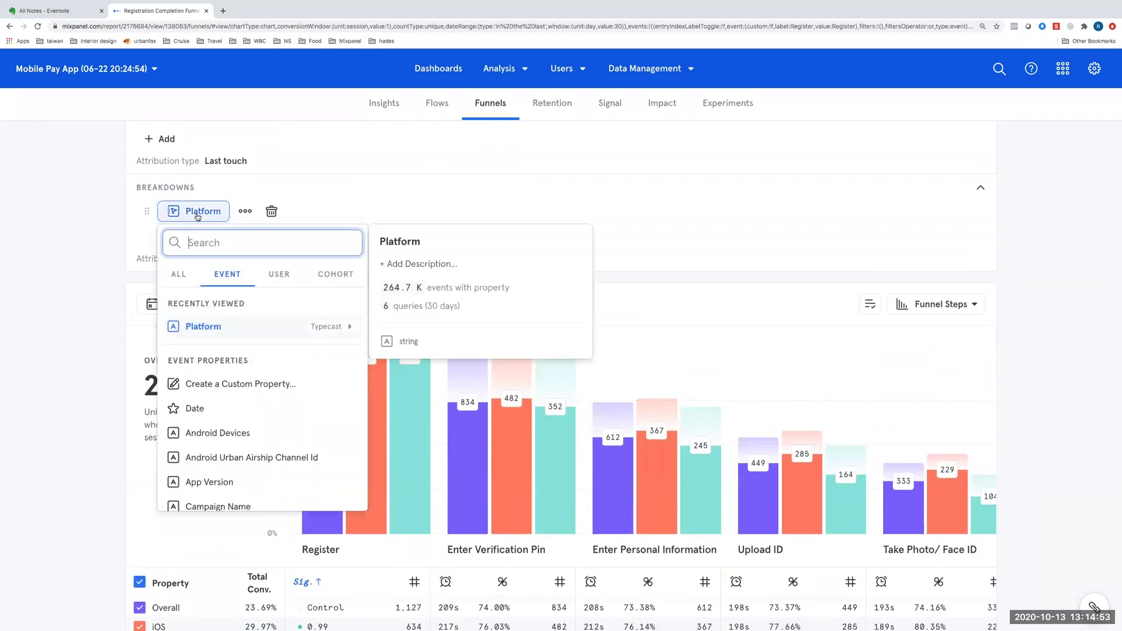
type("camp")
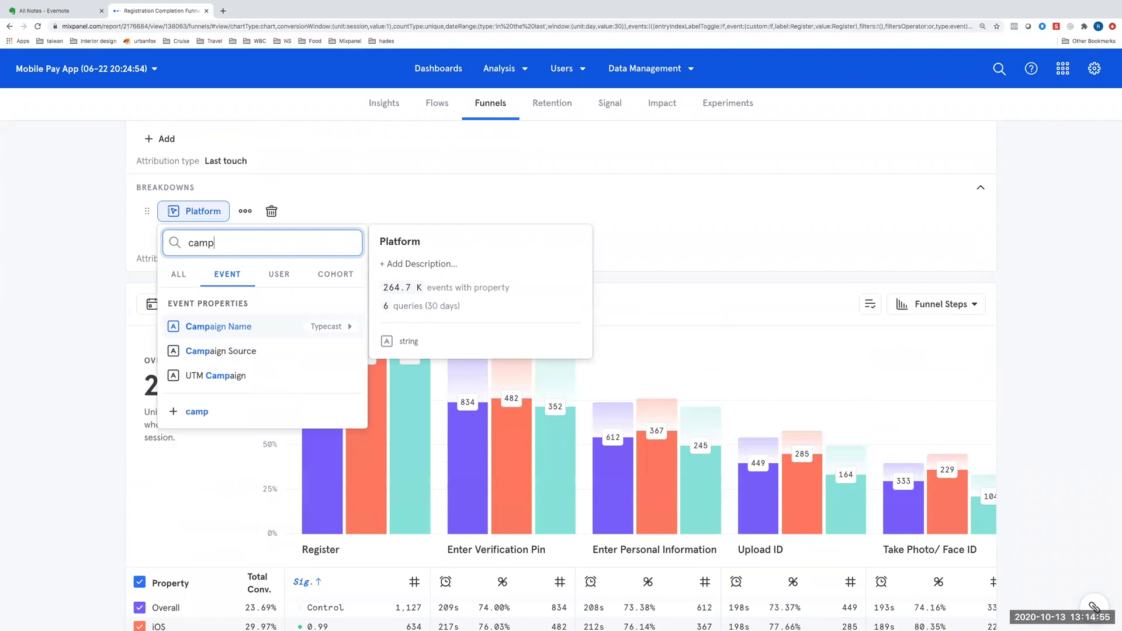
left_click(256, 351)
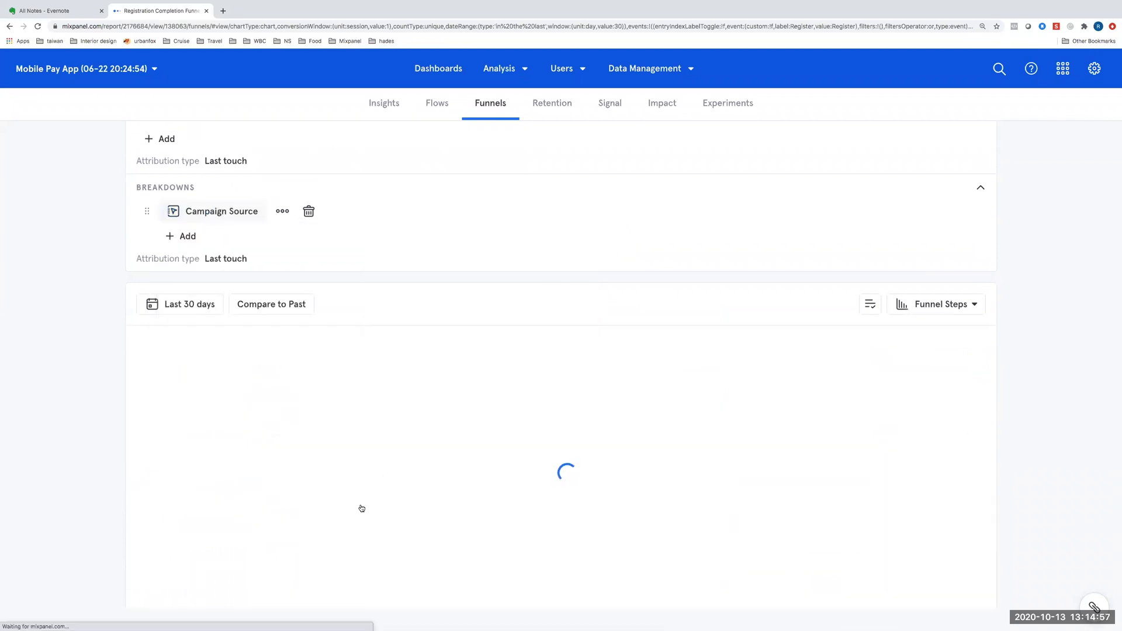
Compare the registration funnel's conversion across campaign sources, and remove the Campaign Source breakdown
scroll(200, 599, "down", 2)
scroll(206, 601, "down", 1)
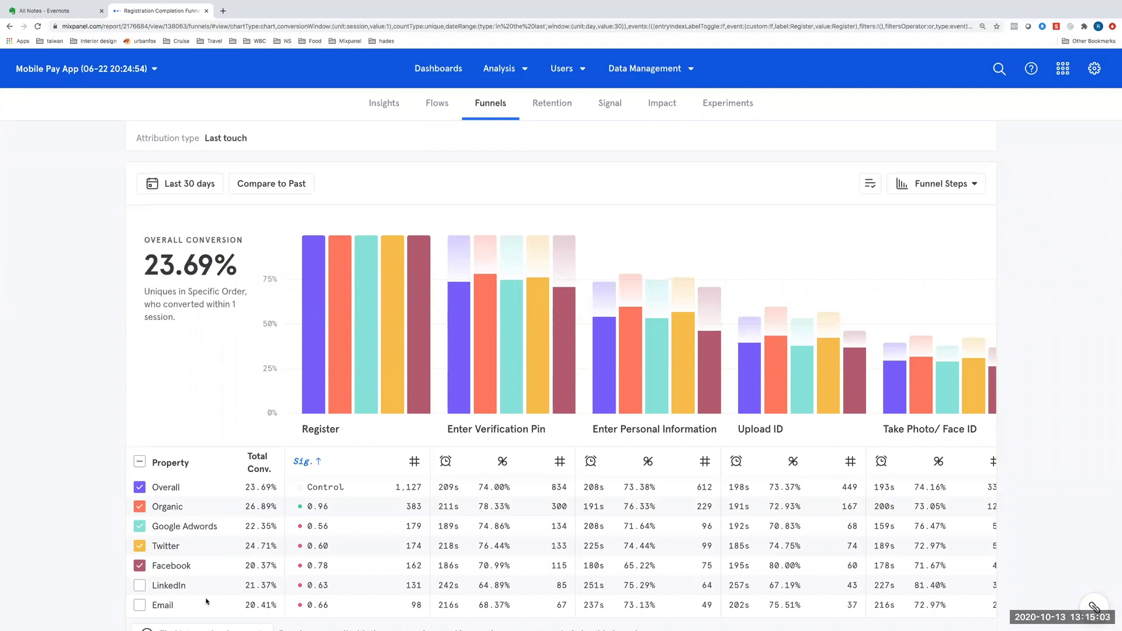
scroll(206, 600, "up", 3)
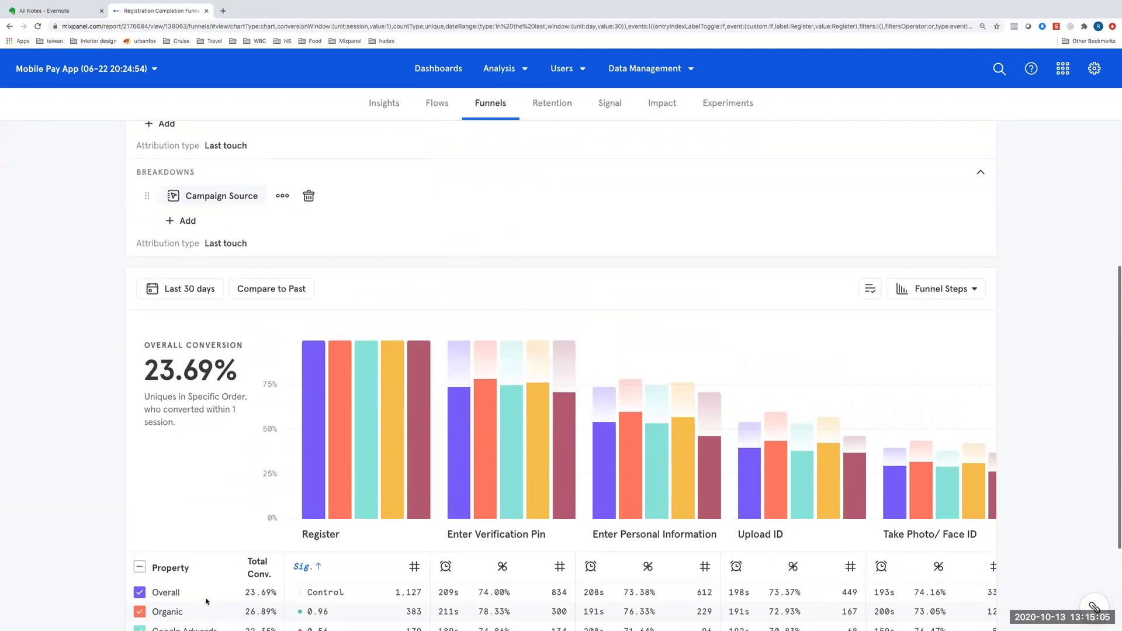
left_click(313, 208)
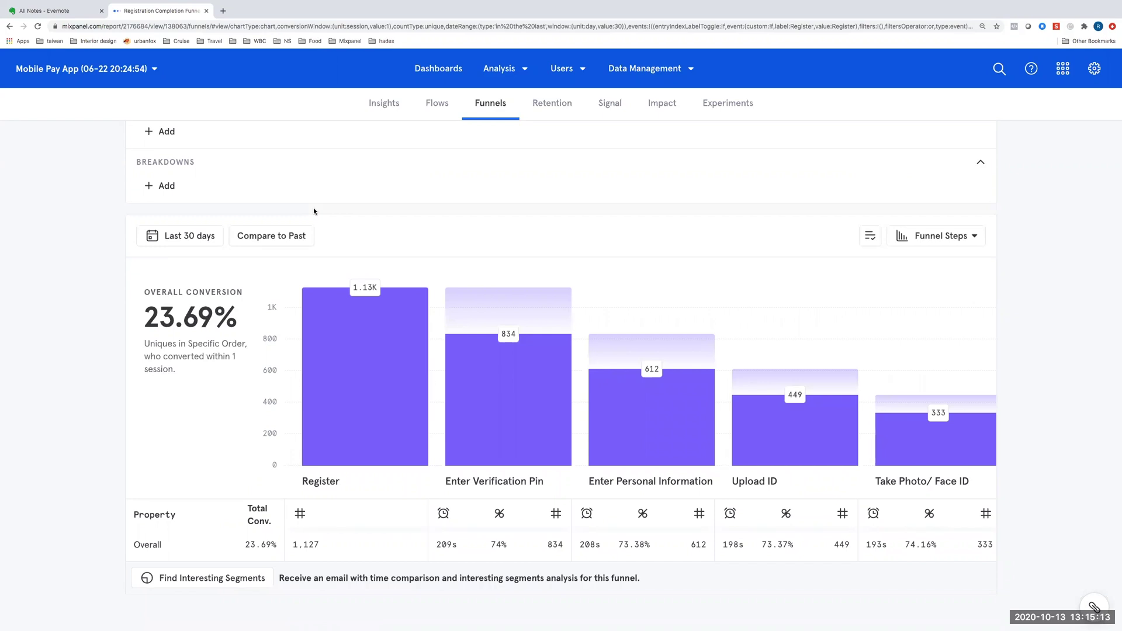
Switch the registration funnel's chart to the Time to Convert view
left_click(938, 240)
left_click(971, 317)
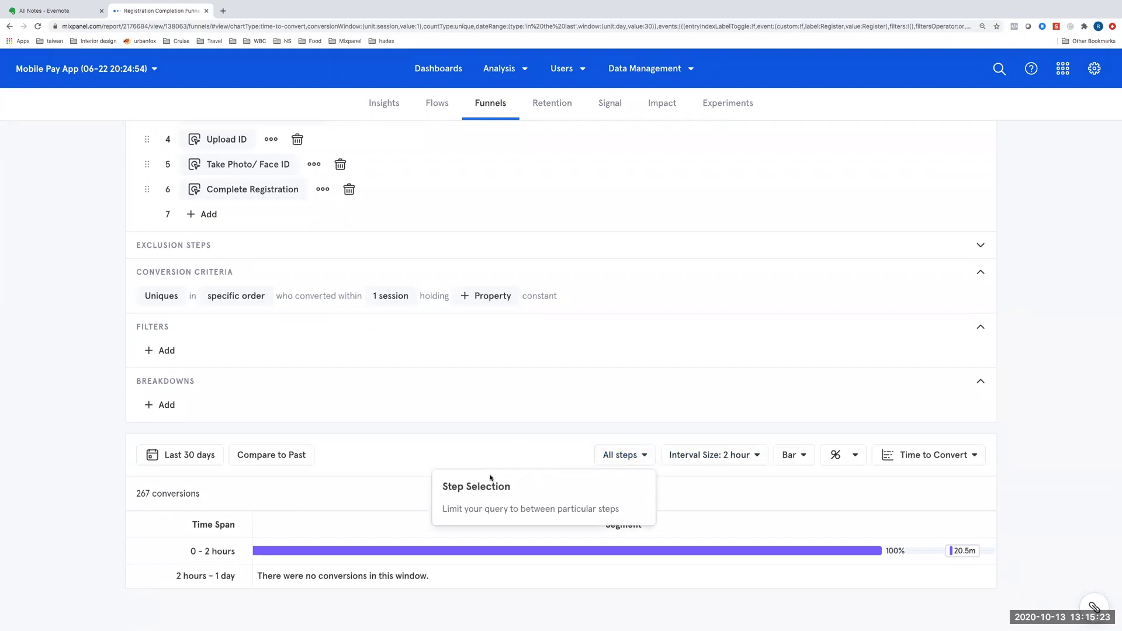
scroll(456, 444, "up", 3)
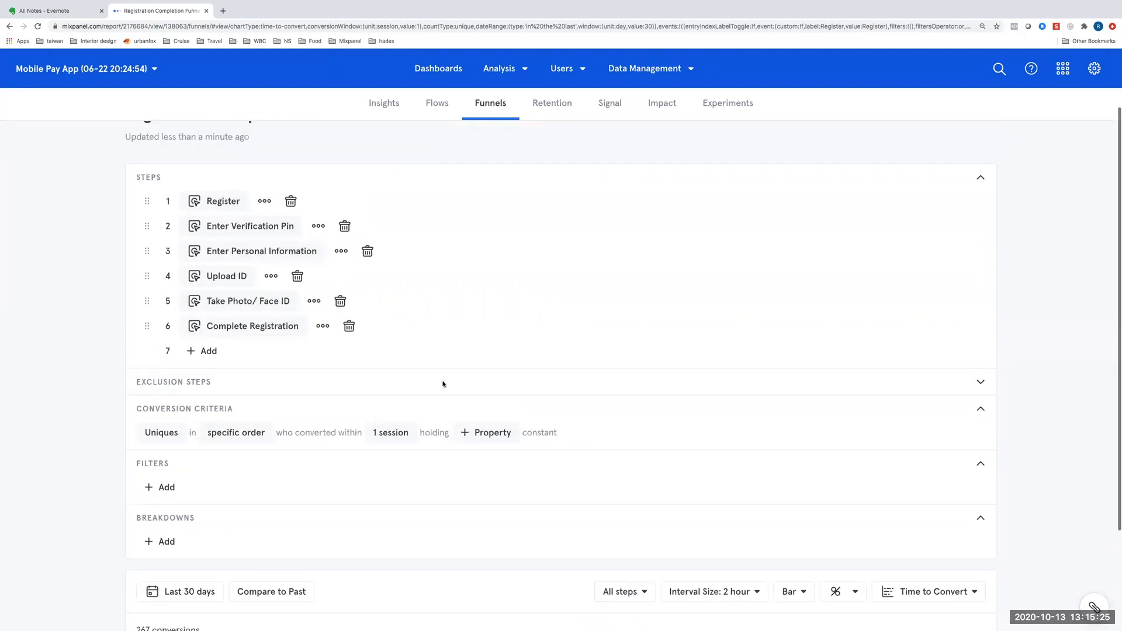
scroll(444, 383, "down", 2)
Set the Time to Convert interval size to 10 minutes and examine the distribution of conversions
left_click(737, 512)
scroll(783, 423, "down", 2)
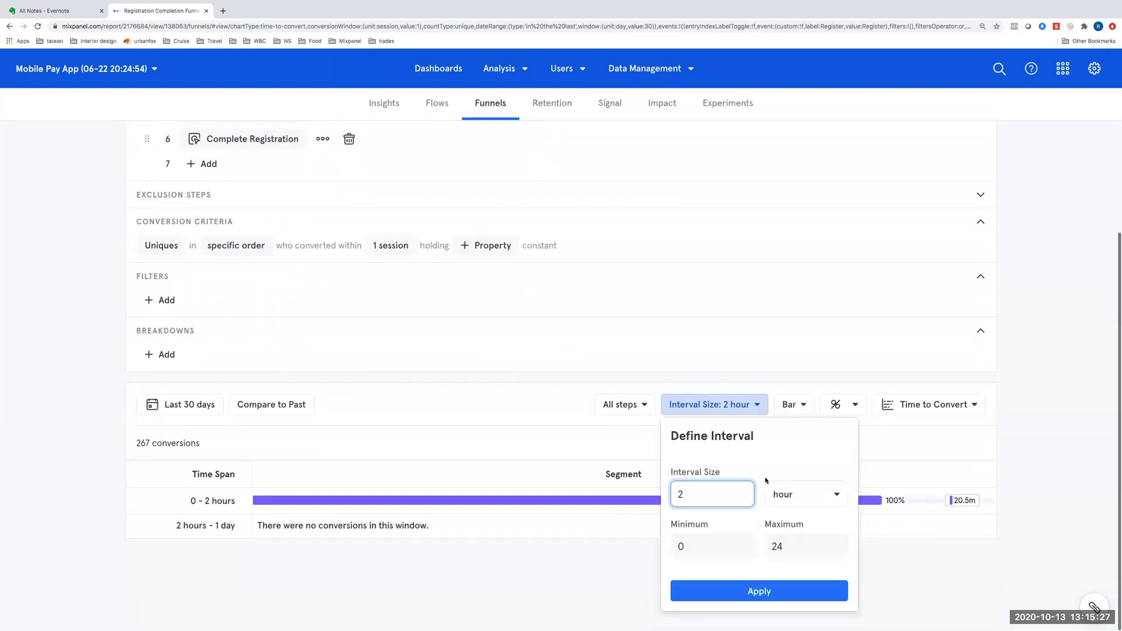
left_click(807, 494)
left_click(813, 564)
left_click(709, 501)
key("BackSpace")
type("10")
left_click(752, 596)
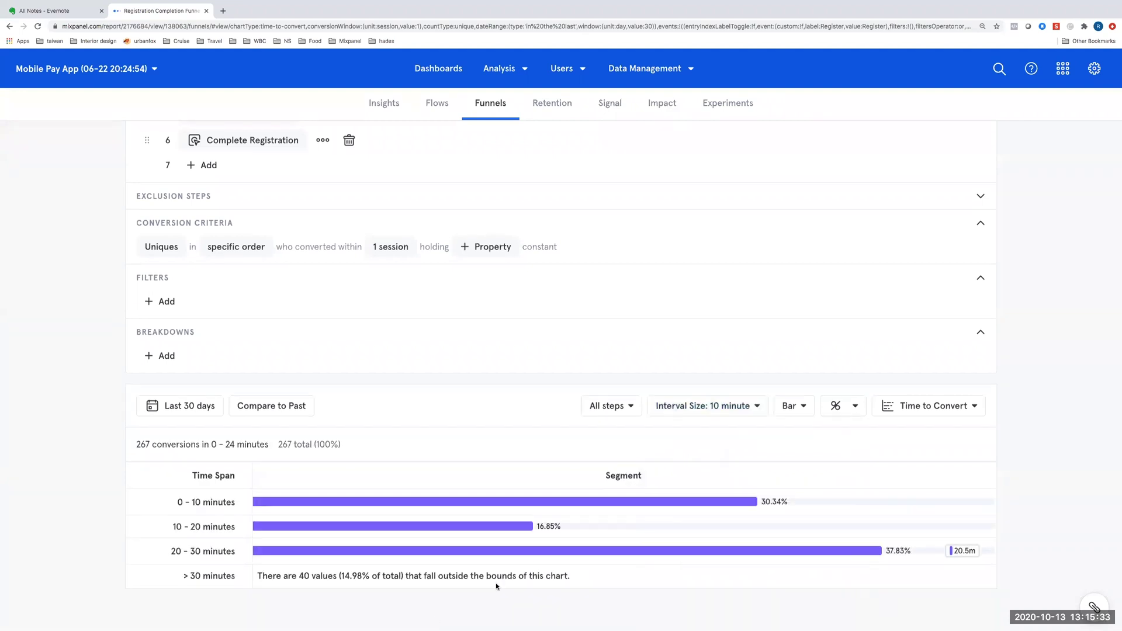
mouse_move(496, 530)
Return the registration funnel's chart to the Funnel Steps view, and open an Insights report
left_click(925, 413)
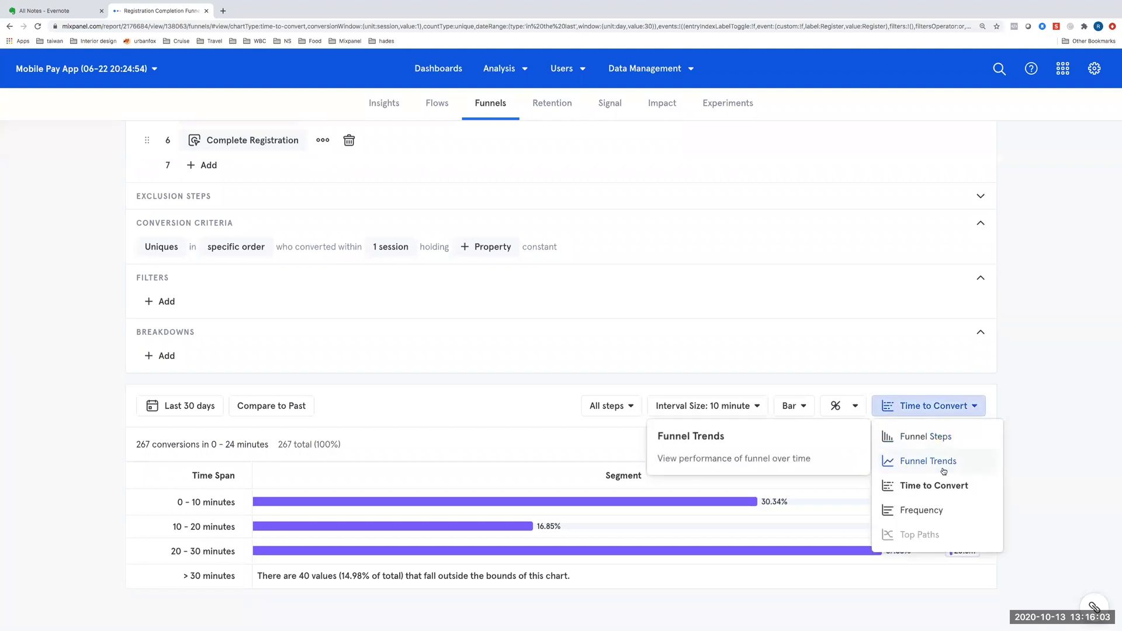
left_click(925, 436)
scroll(615, 500, "down", 2)
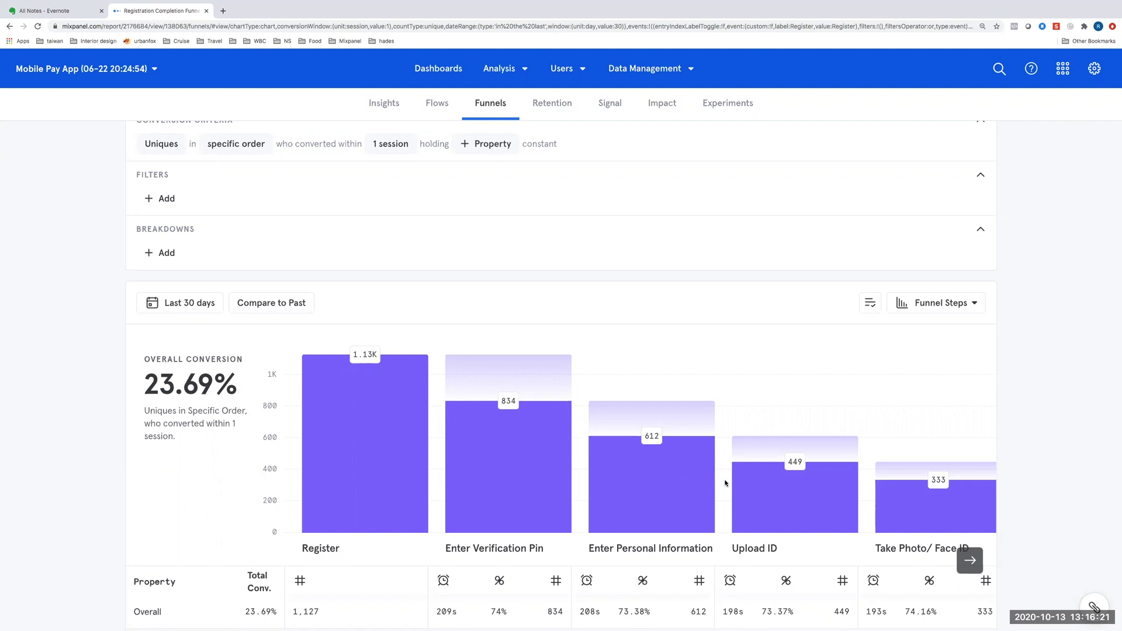
scroll(725, 483, "up", 7)
left_click(386, 105)
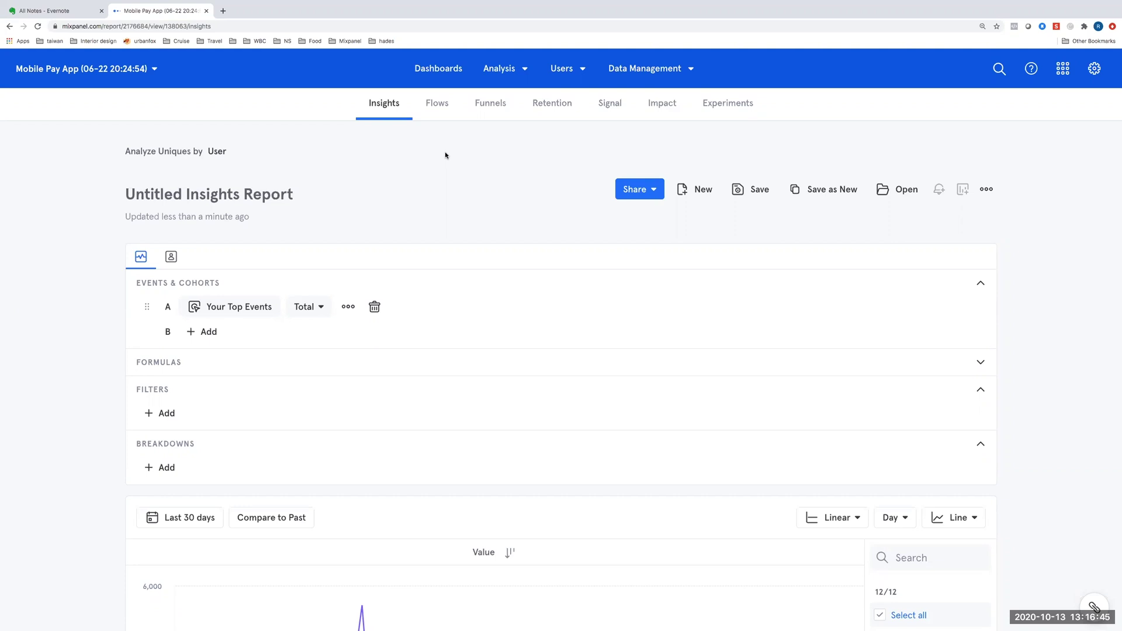
Start a custom event for the report's first event, with one empty event slot and the name Retained Actions
left_click(238, 308)
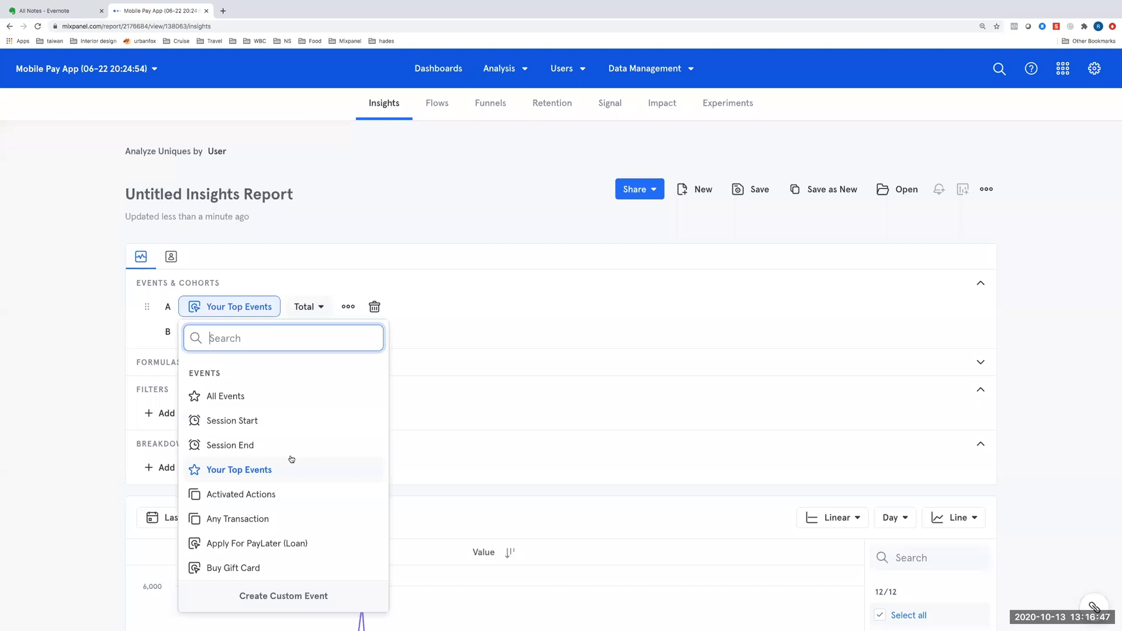
left_click(317, 594)
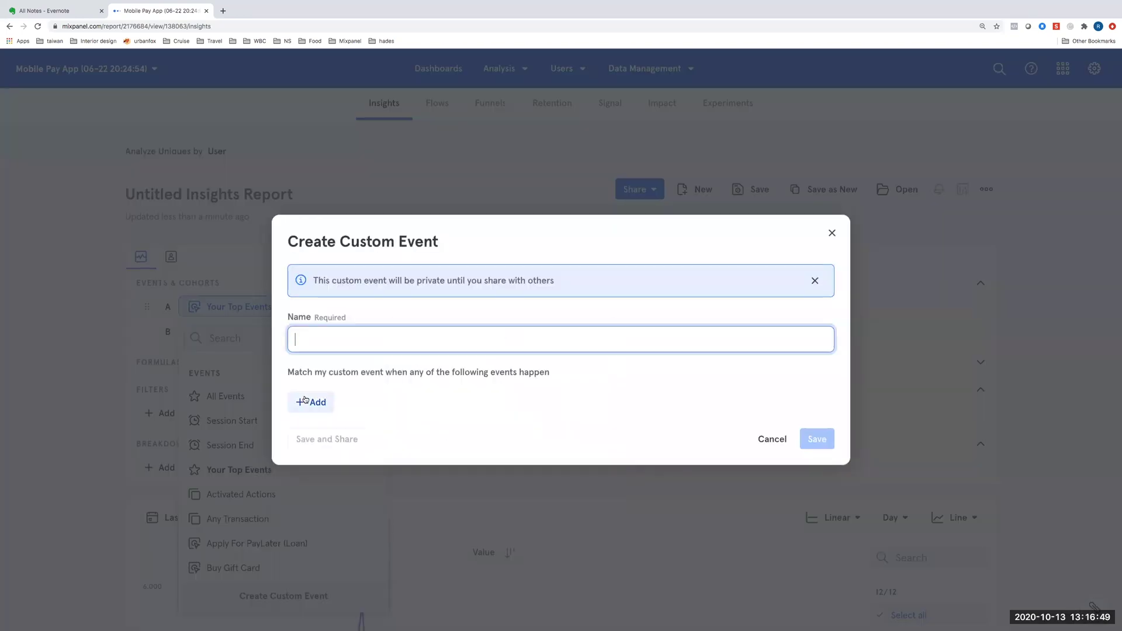
left_click(308, 400)
left_click(386, 295)
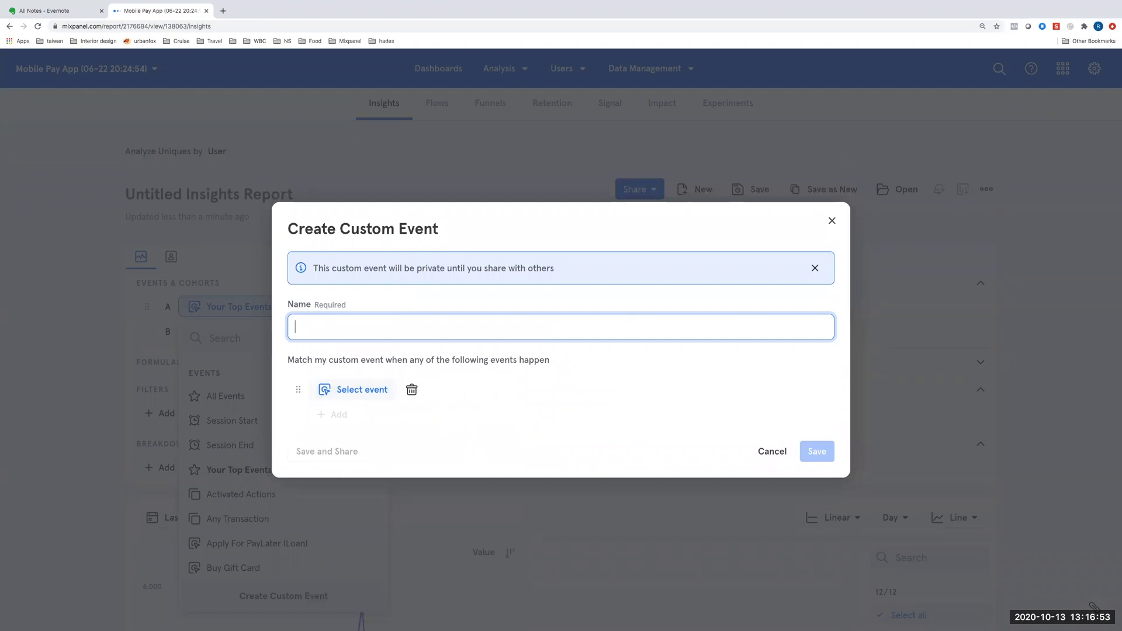
type("Retained ACti")
key("BackSpace")
key("BackSpace")
key("BackSpace")
type("ct")
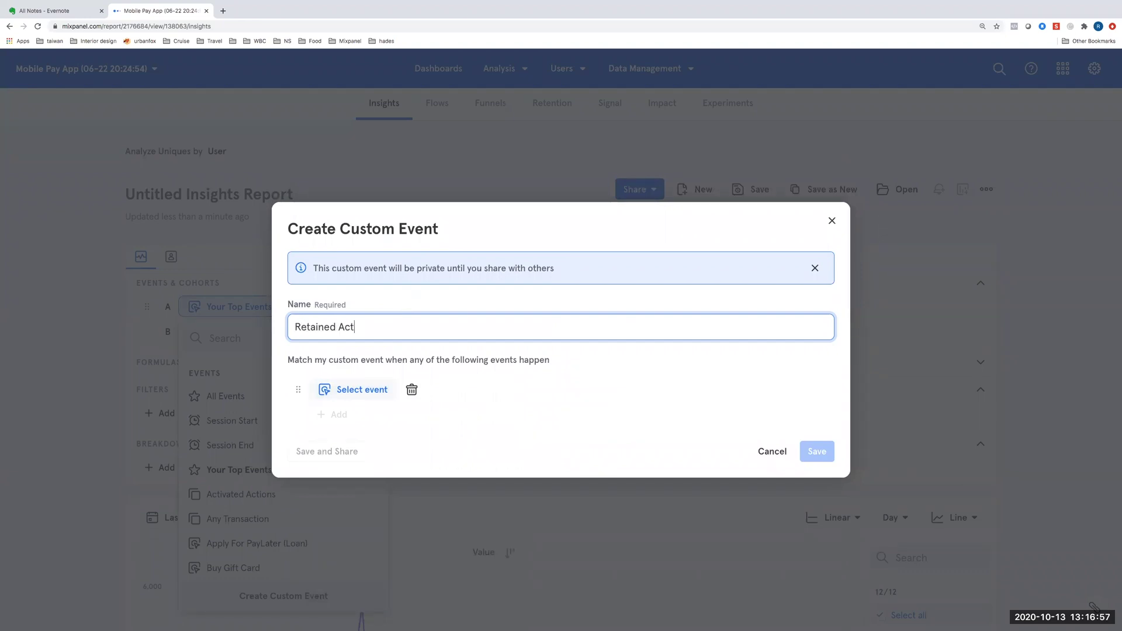
type("ions")
Match the custom event to Scan and Pay, Top Up Wallet and Pay Bills (QuickPay), and discard it without saving
left_click(351, 390)
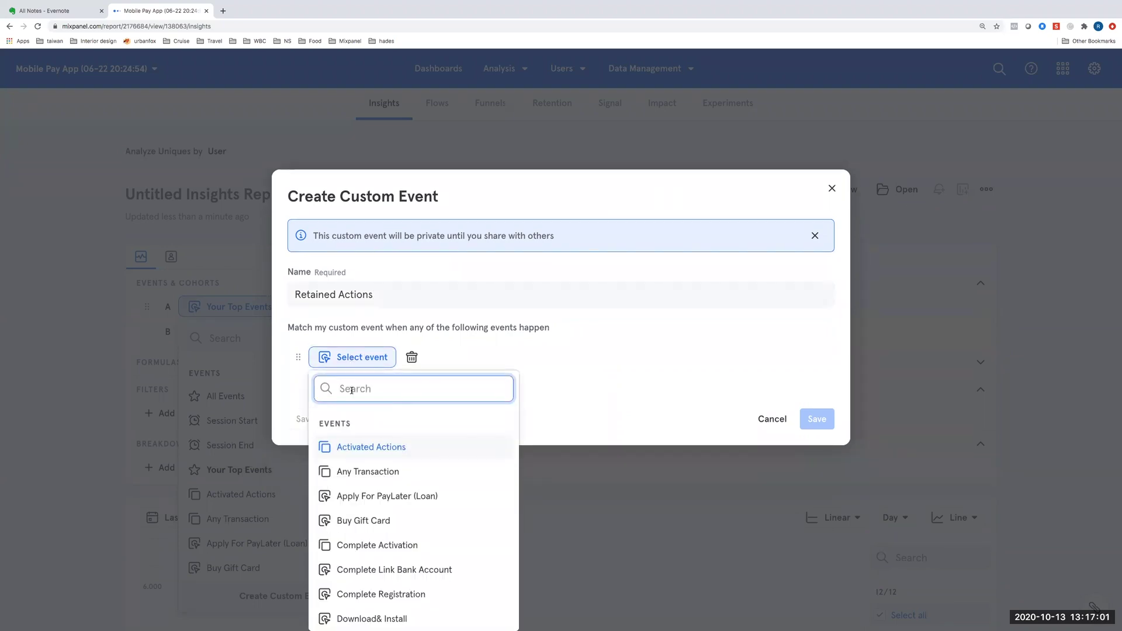
type("scan")
left_click(415, 483)
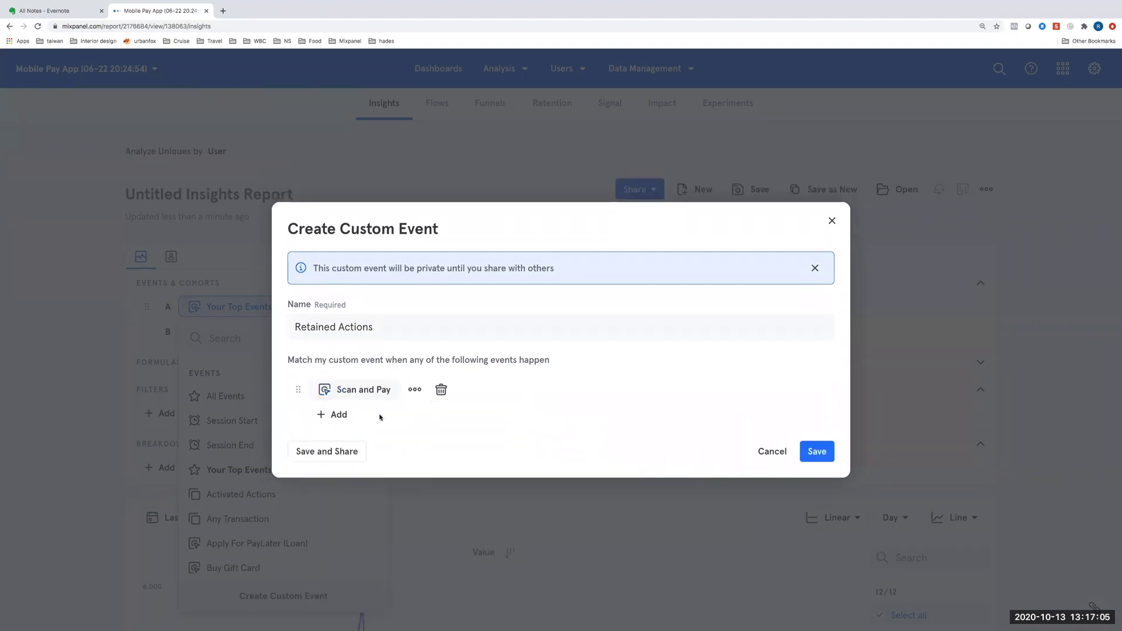
left_click(334, 415)
type("top")
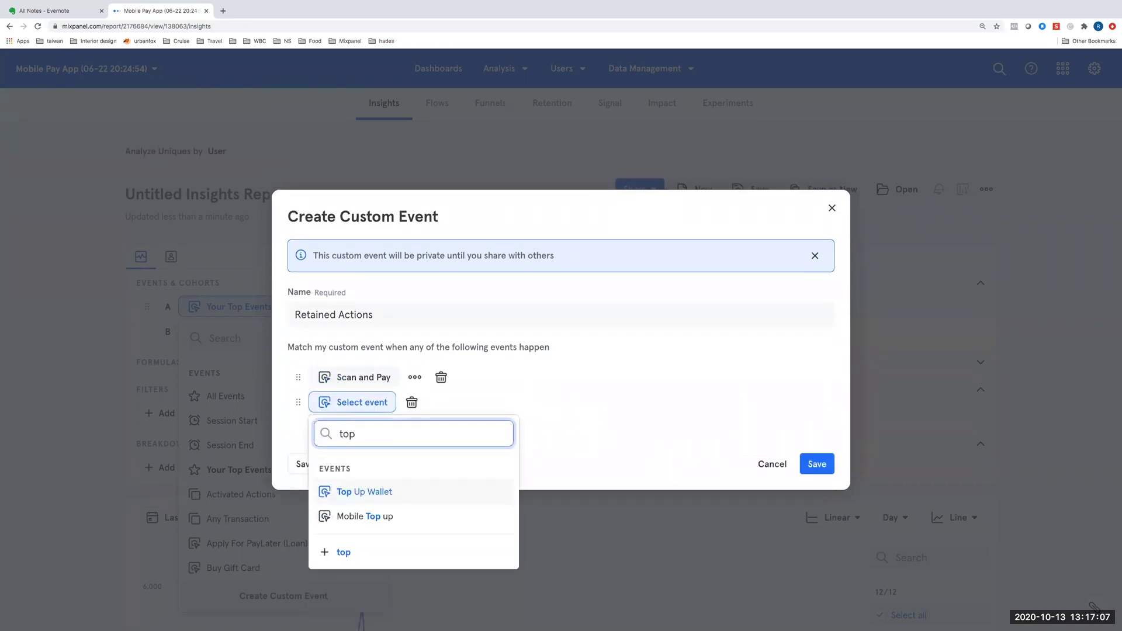
left_click(428, 485)
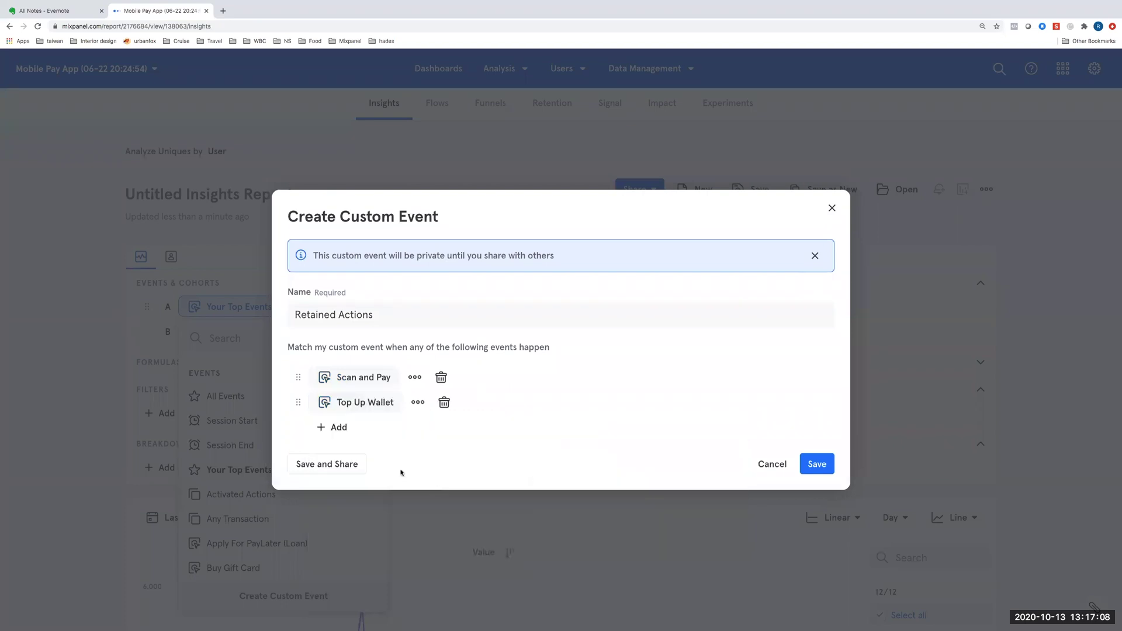
left_click(334, 431)
type("pay")
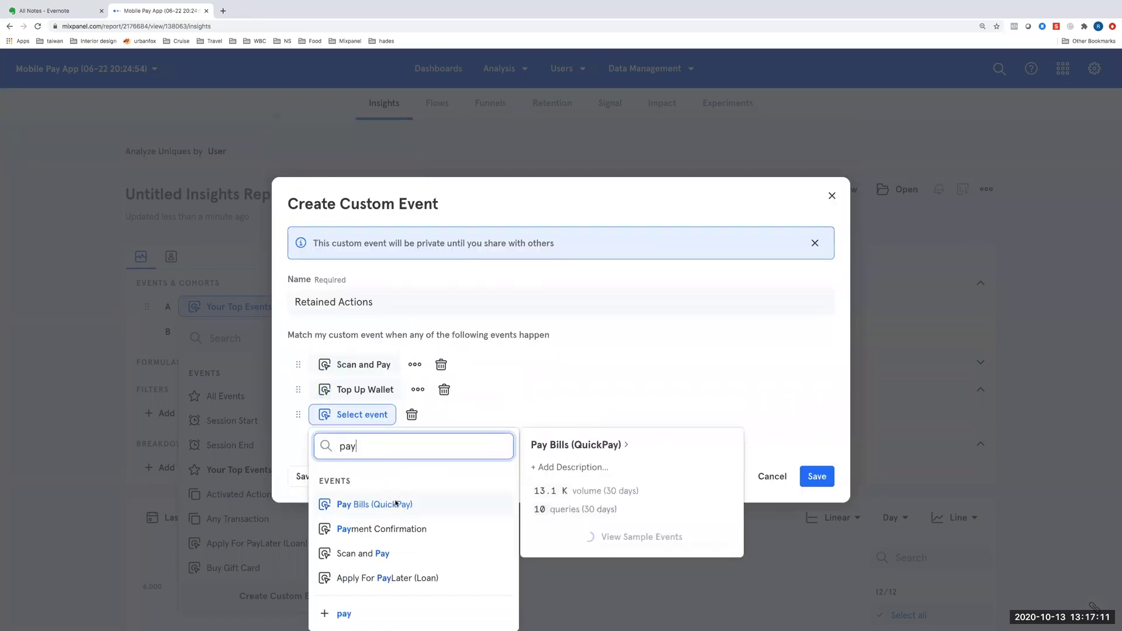
left_click(396, 503)
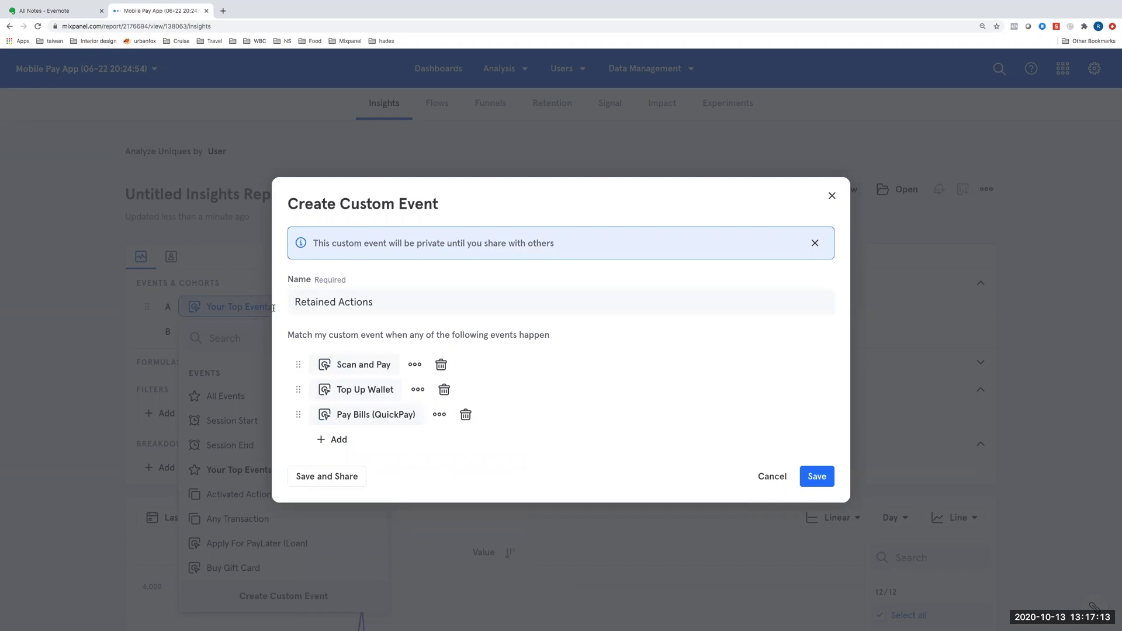
left_click(773, 476)
left_click(622, 372)
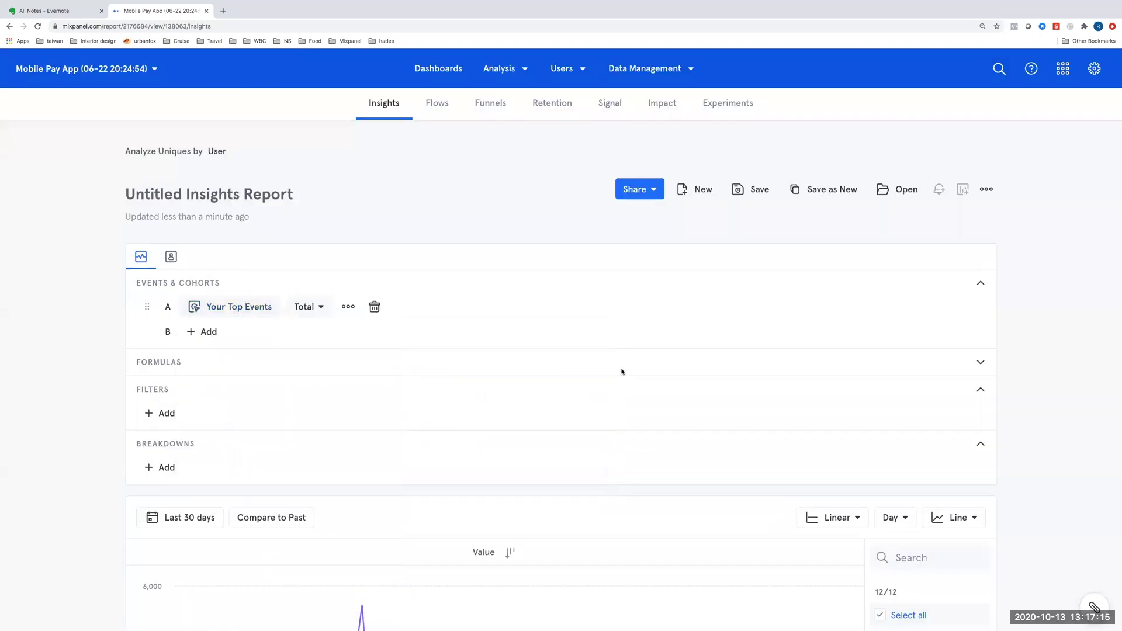
Replace Your Top Events with the Main Actions custom event and measure it by Monthly Active Users (MAU)
left_click(234, 312)
type("act")
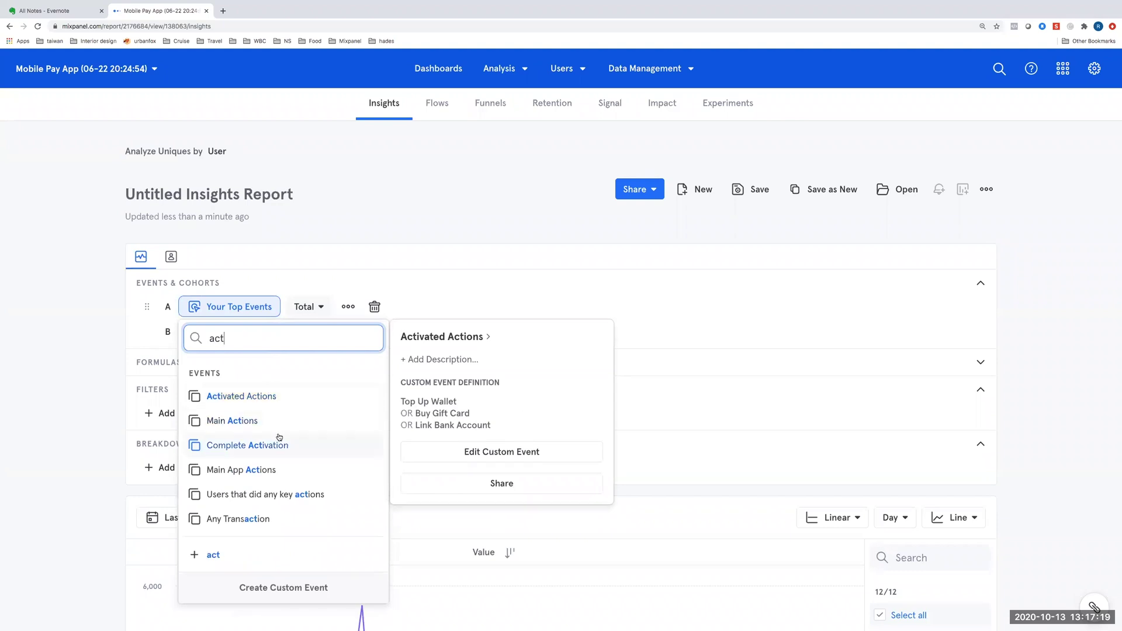
left_click(276, 421)
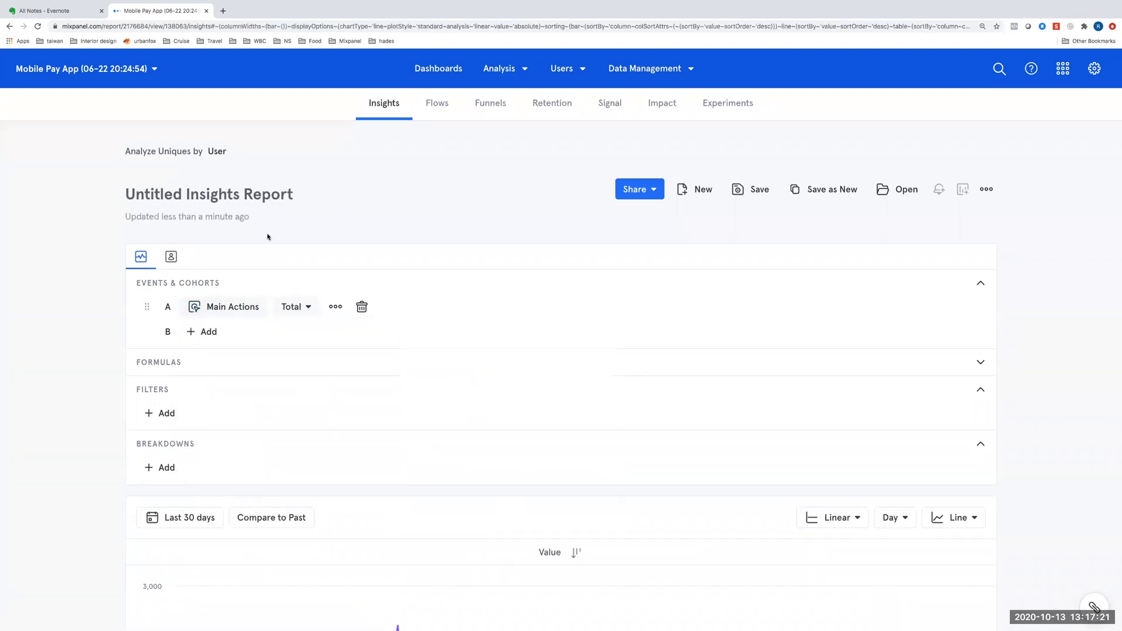
left_click(295, 307)
mouse_move(378, 488)
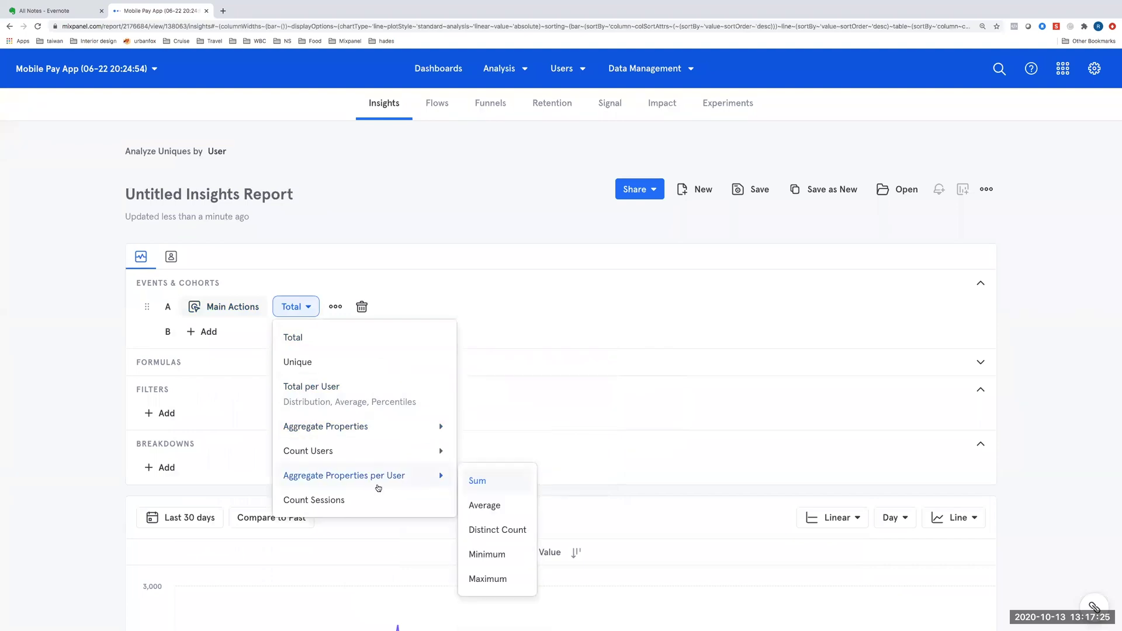
mouse_move(366, 449)
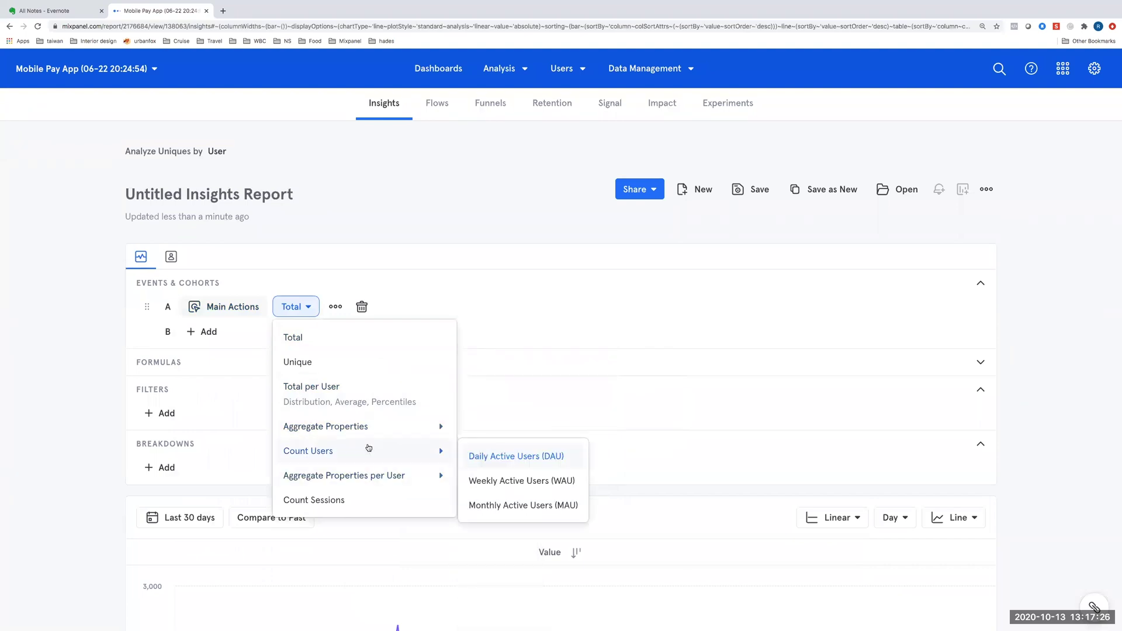
left_click(507, 504)
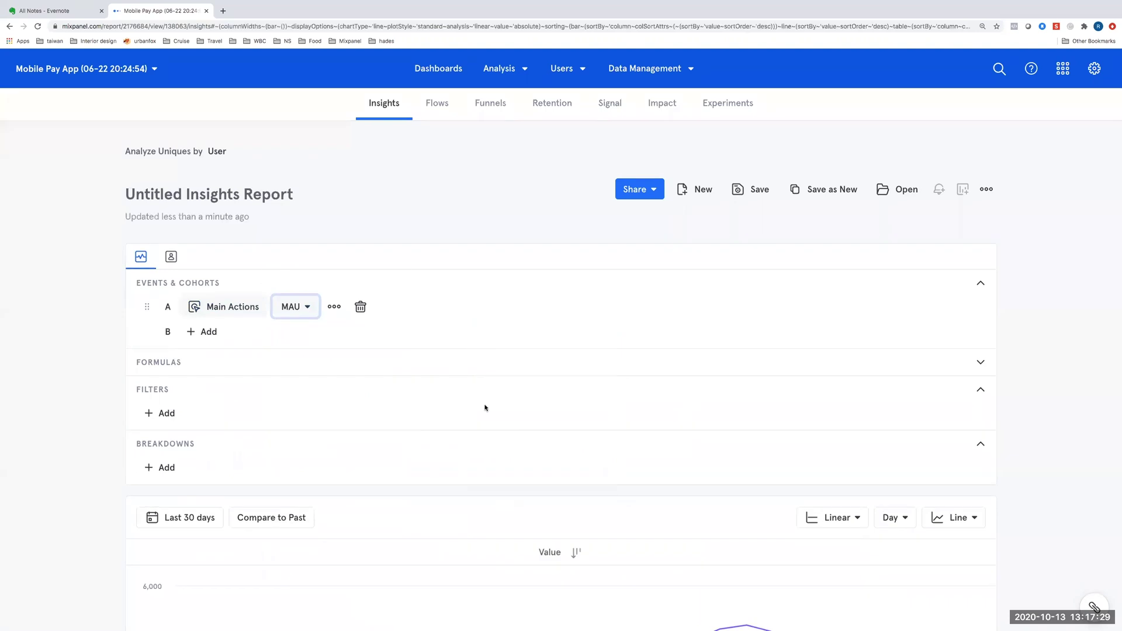
Compare the Main Actions MAU trend over the last 30 days to the previous month
scroll(485, 310, "down", 2)
scroll(484, 310, "down", 4)
left_click(136, 280)
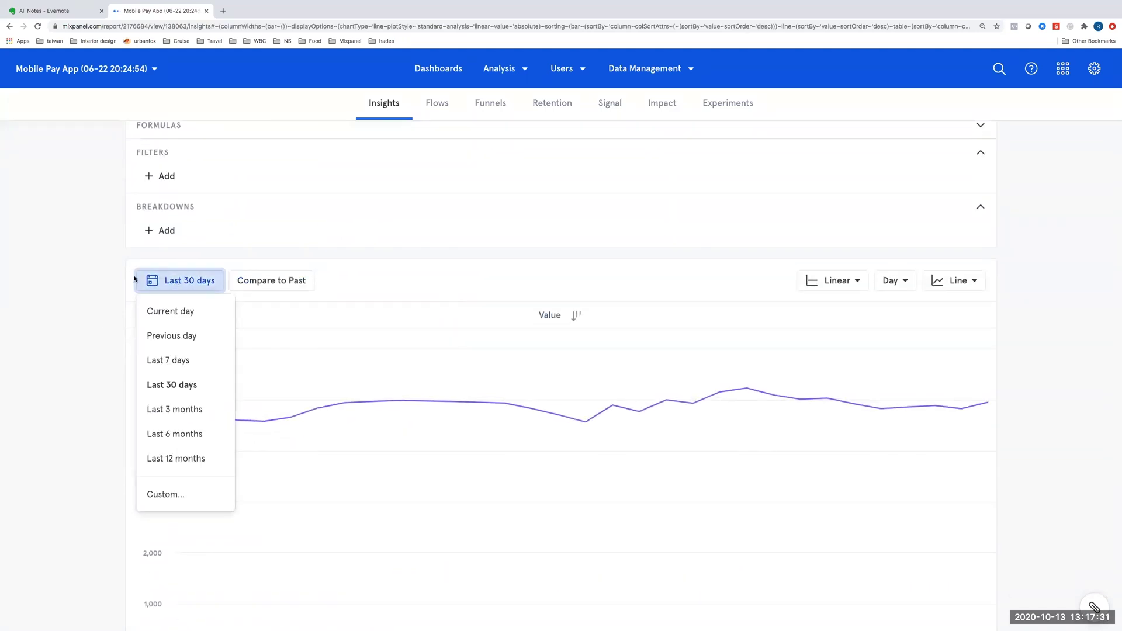
left_click(75, 276)
left_click(283, 281)
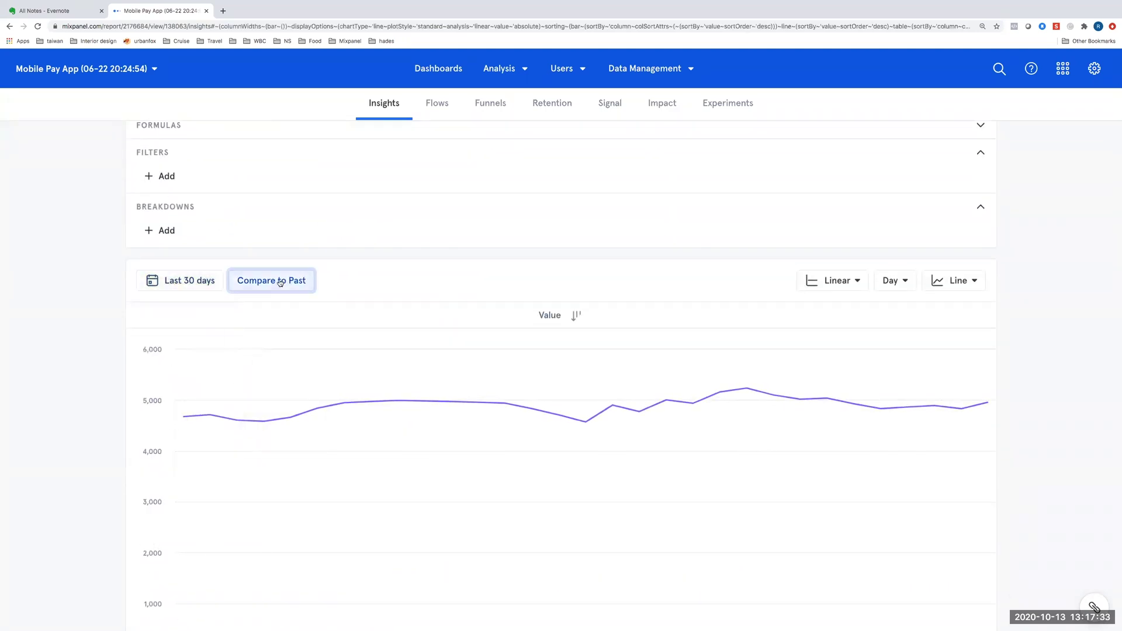
left_click(298, 368)
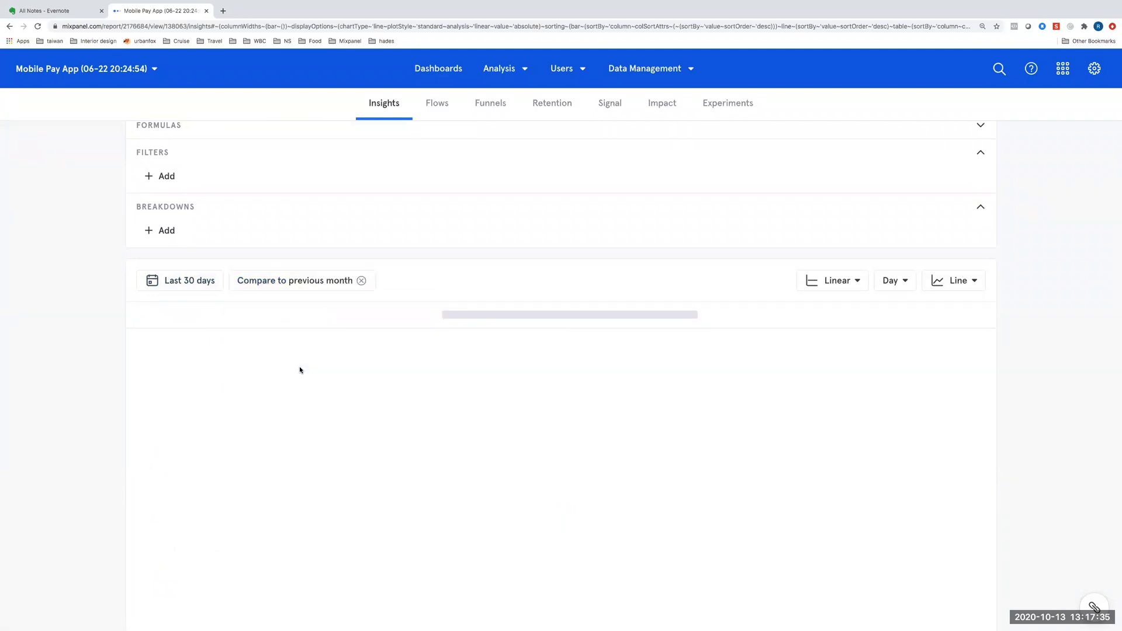
scroll(300, 369, "up", 2)
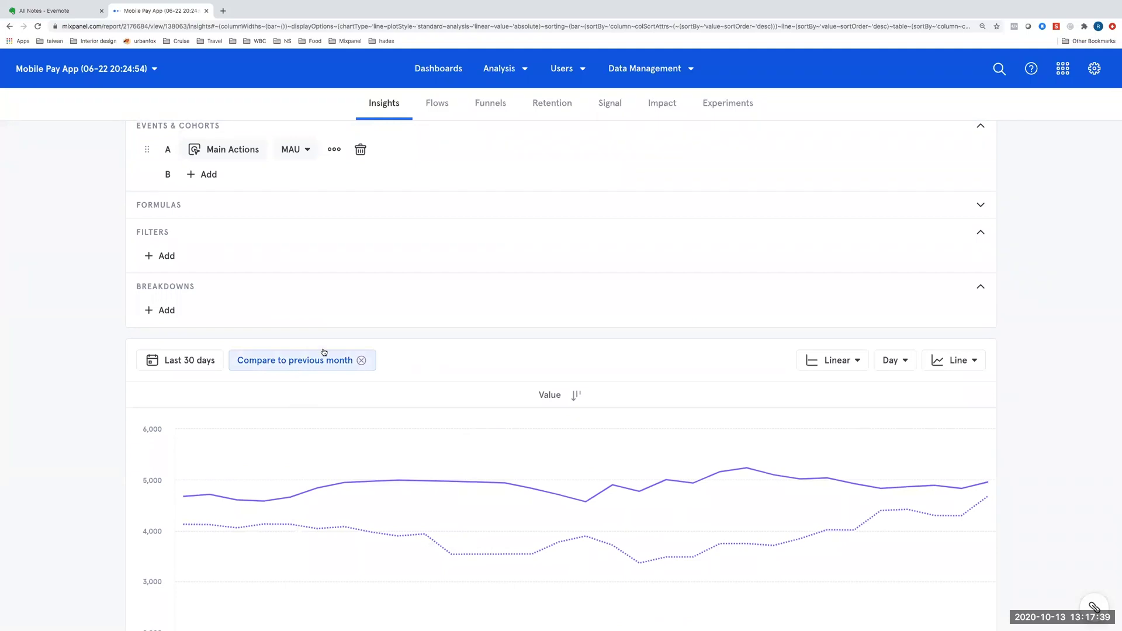
scroll(480, 366, "up", 2)
scroll(546, 171, "up", 2)
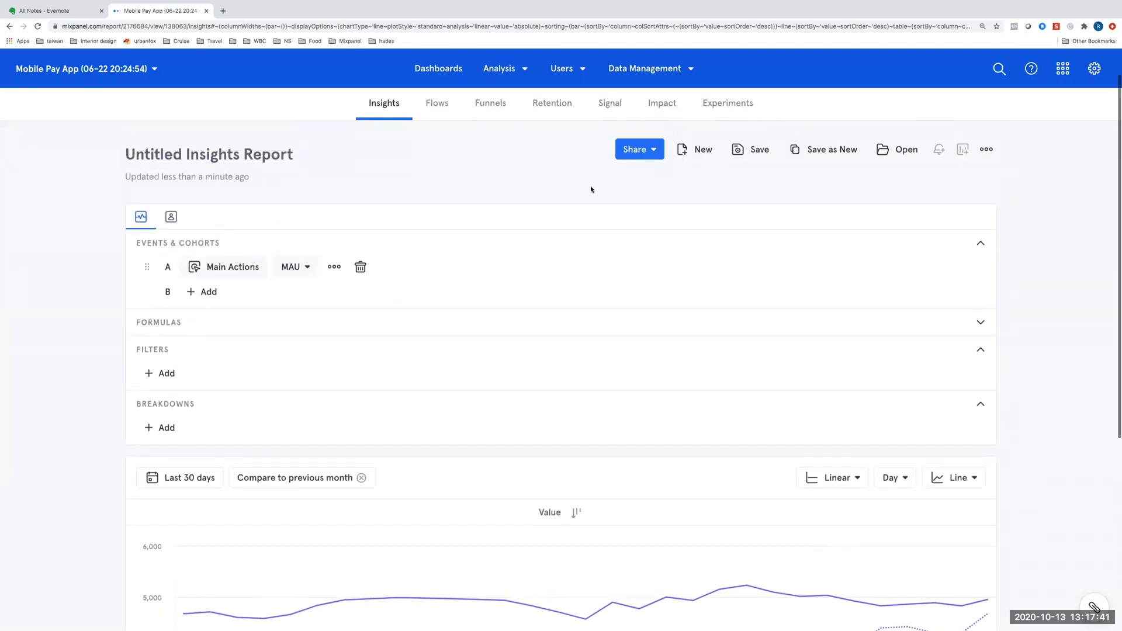
Create a new Insights report that charts the Scan and Pay event
left_click(704, 194)
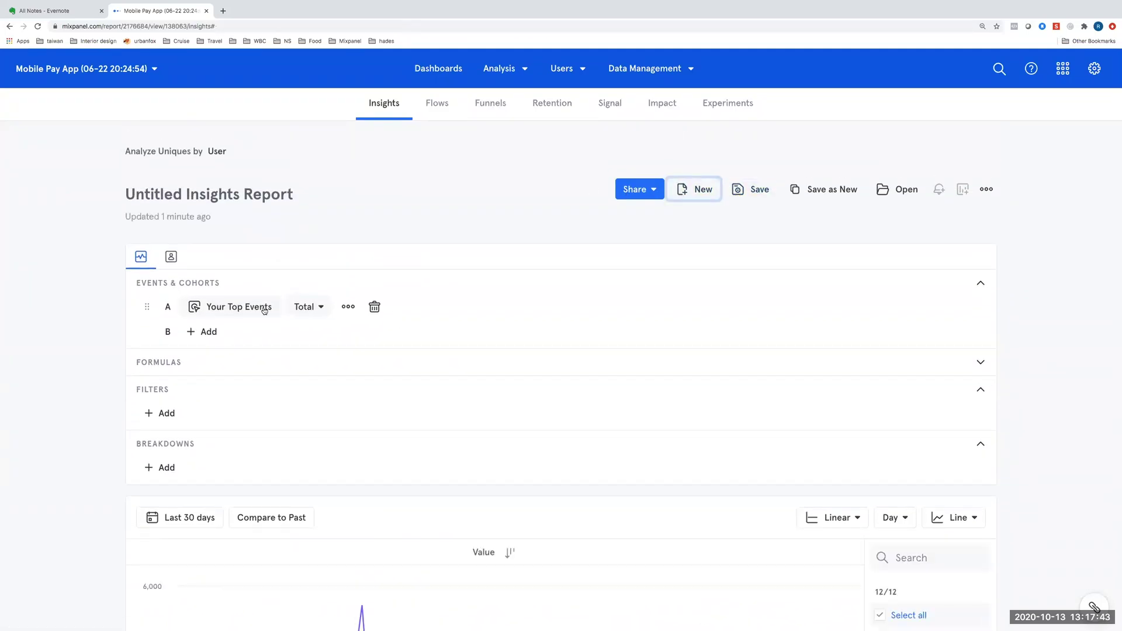
left_click(236, 309)
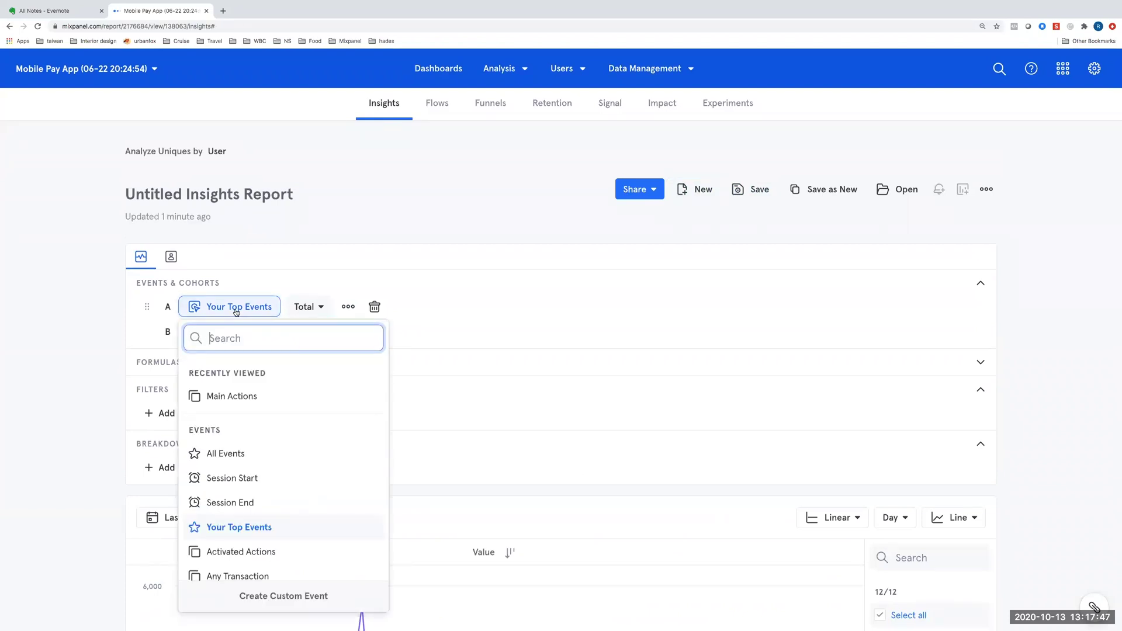
type("scan")
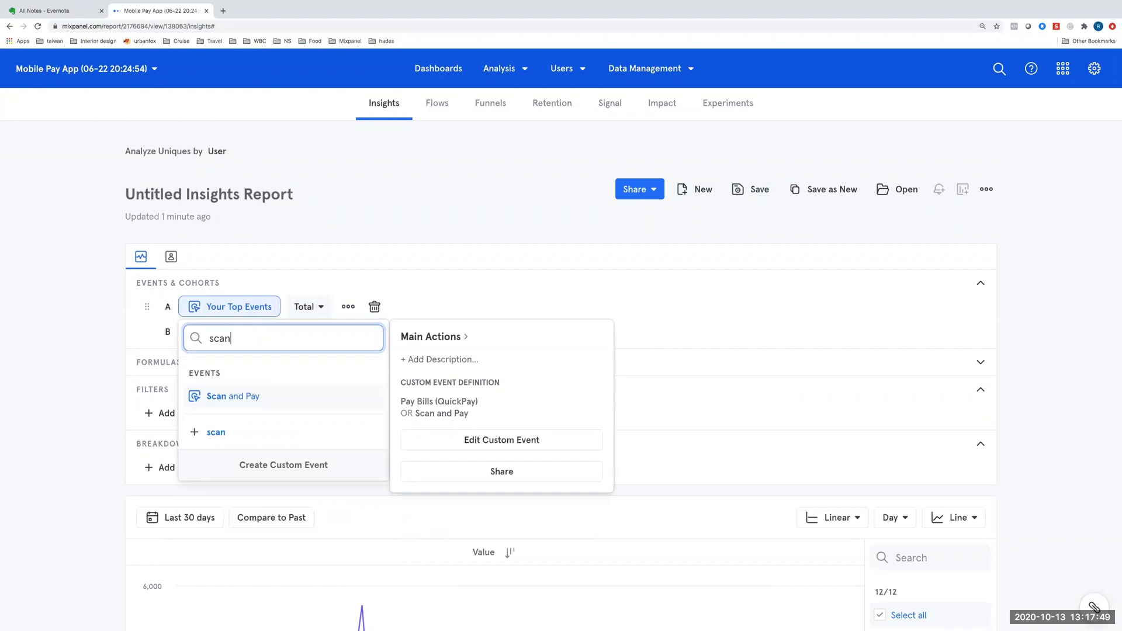
left_click(291, 396)
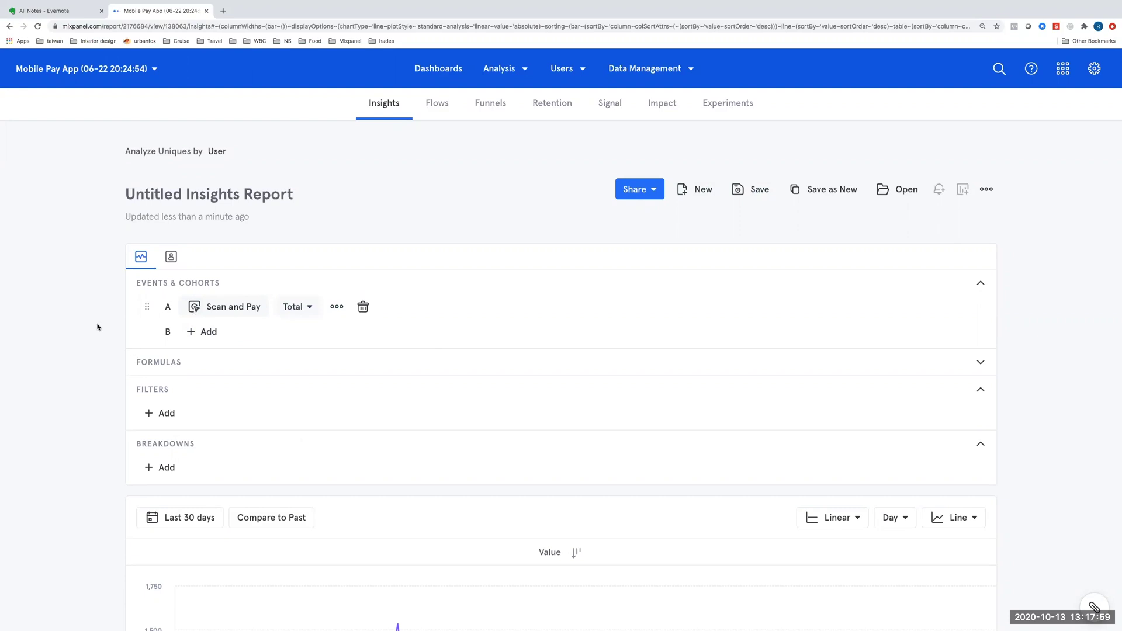
Break down the Scan and Pay report by Merchant Category and by Merchant
left_click(162, 468)
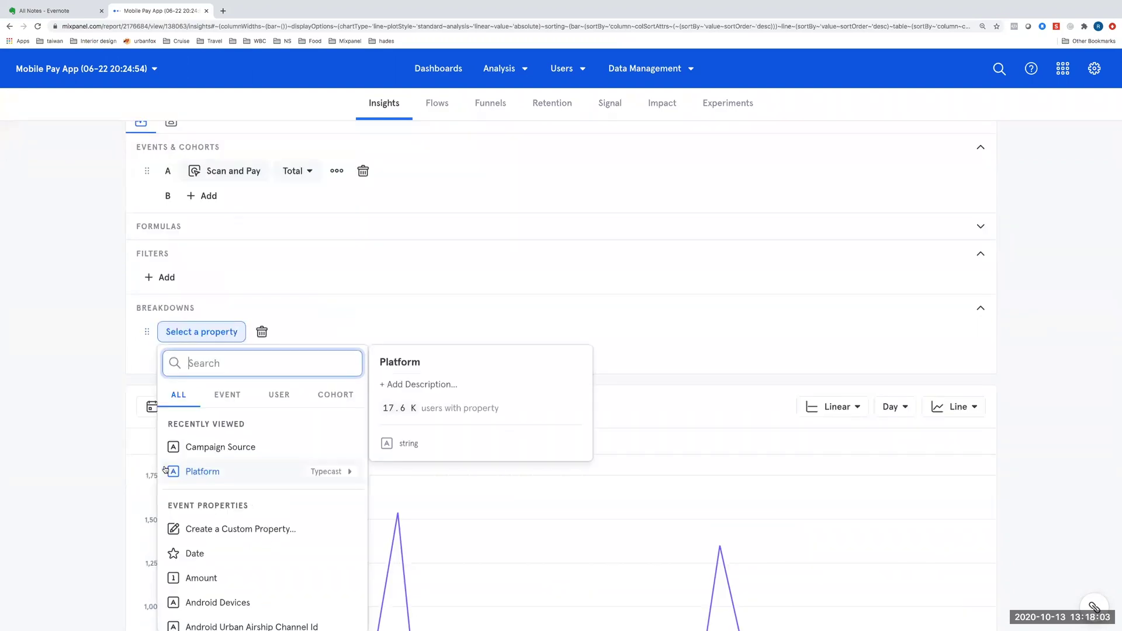
type("cat")
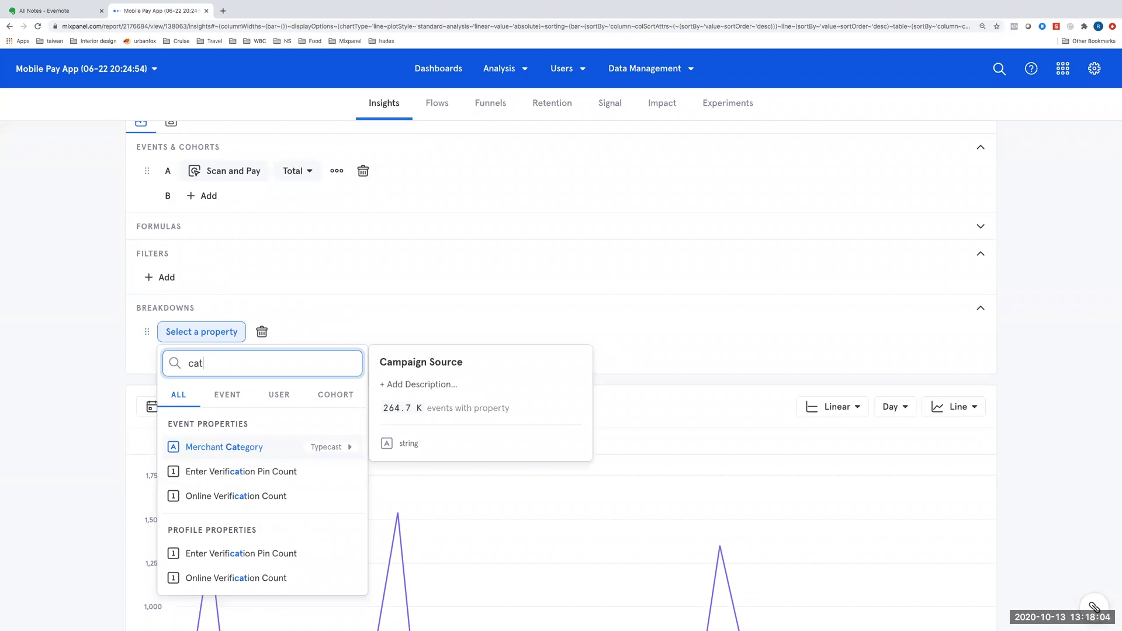
left_click(236, 450)
left_click(189, 353)
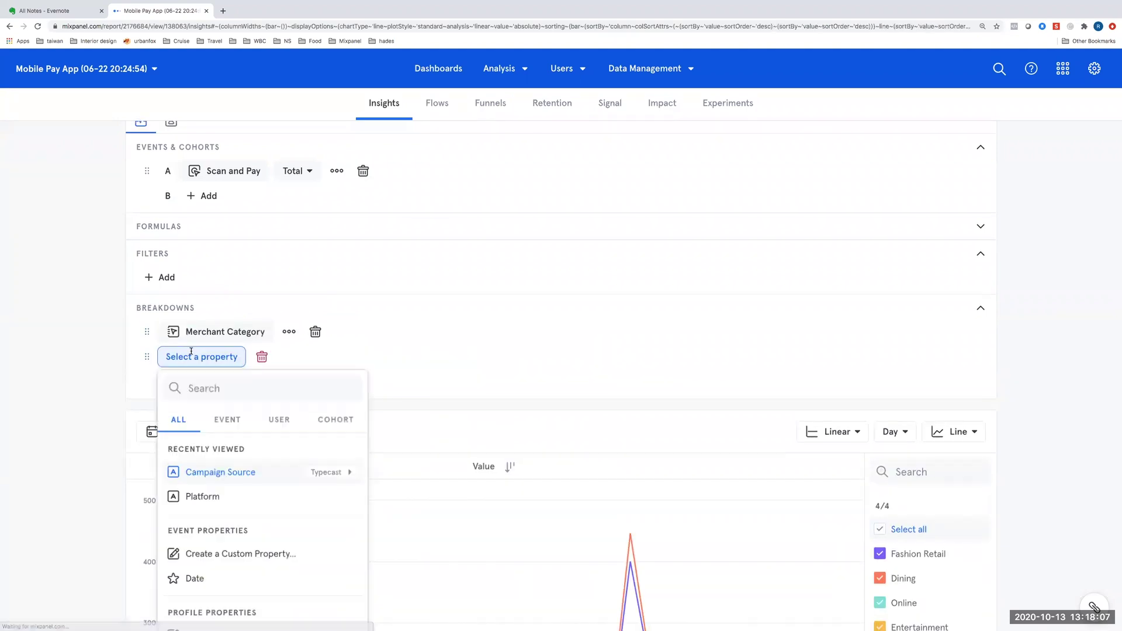
type("mer")
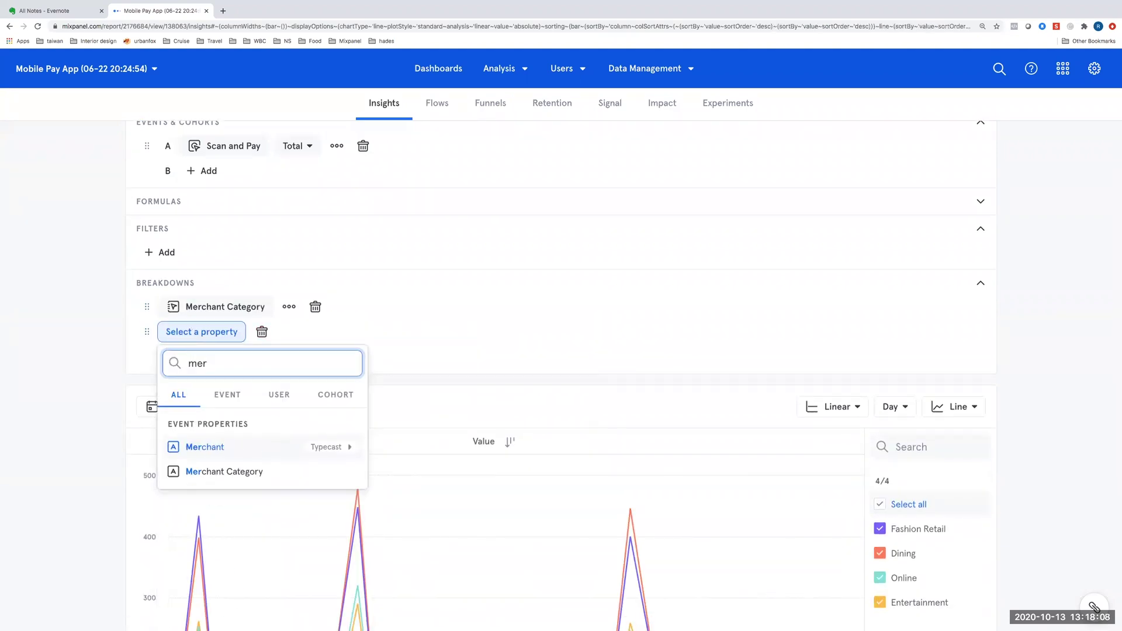
left_click(253, 446)
Show the merchant breakdown as a bar chart and review Scan and Pay totals across all merchant categories
scroll(1007, 391, "down", 1)
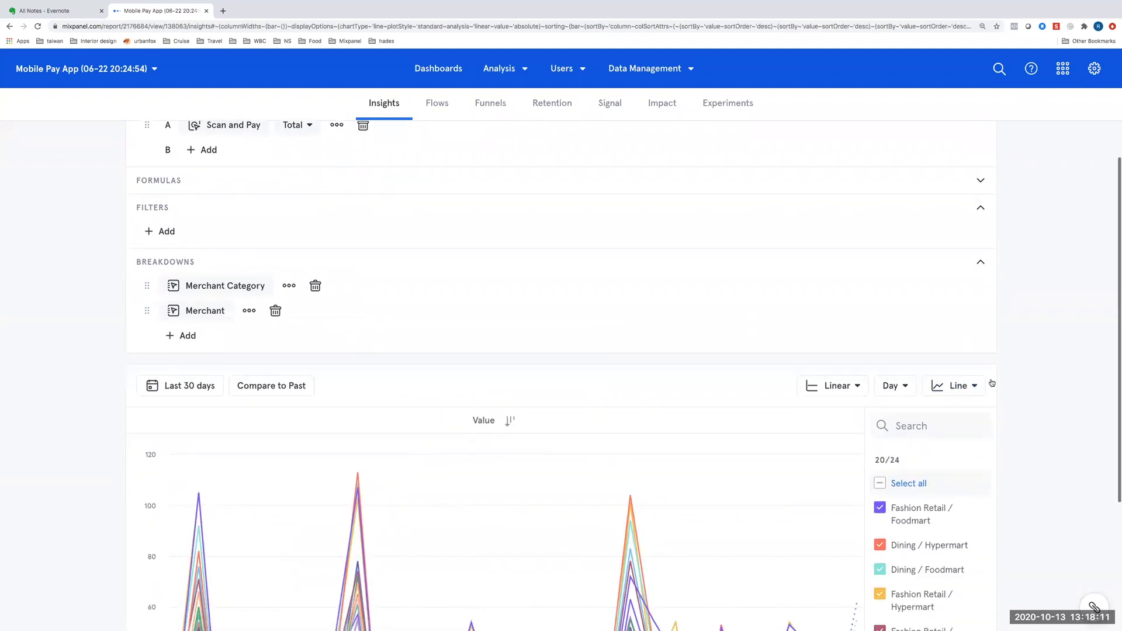
left_click(964, 387)
left_click(979, 420)
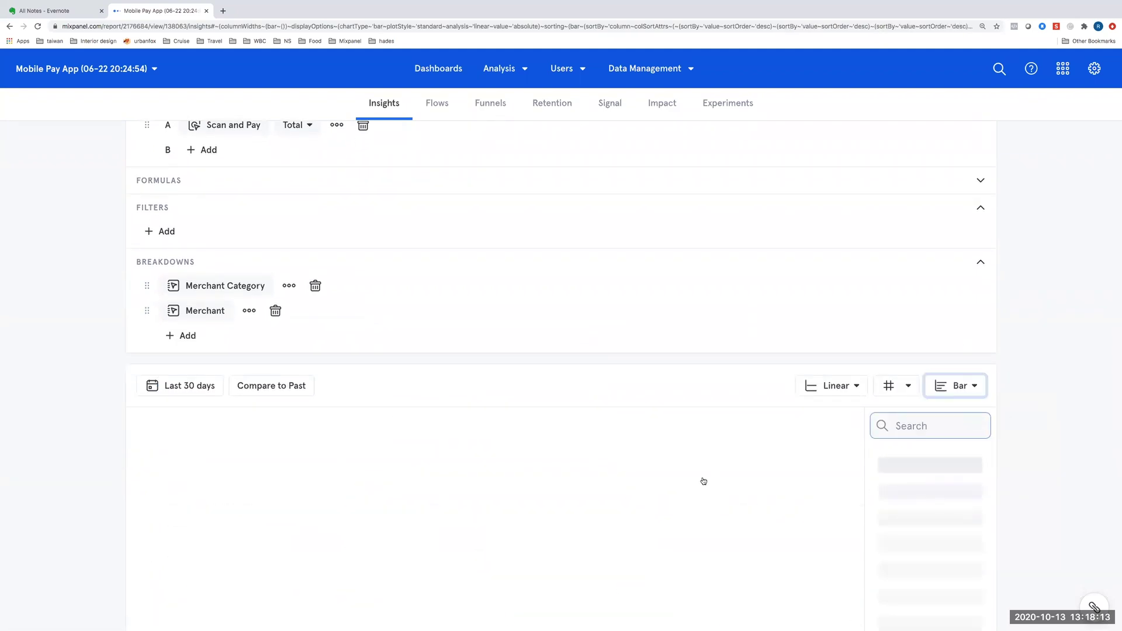
scroll(701, 477, "down", 3)
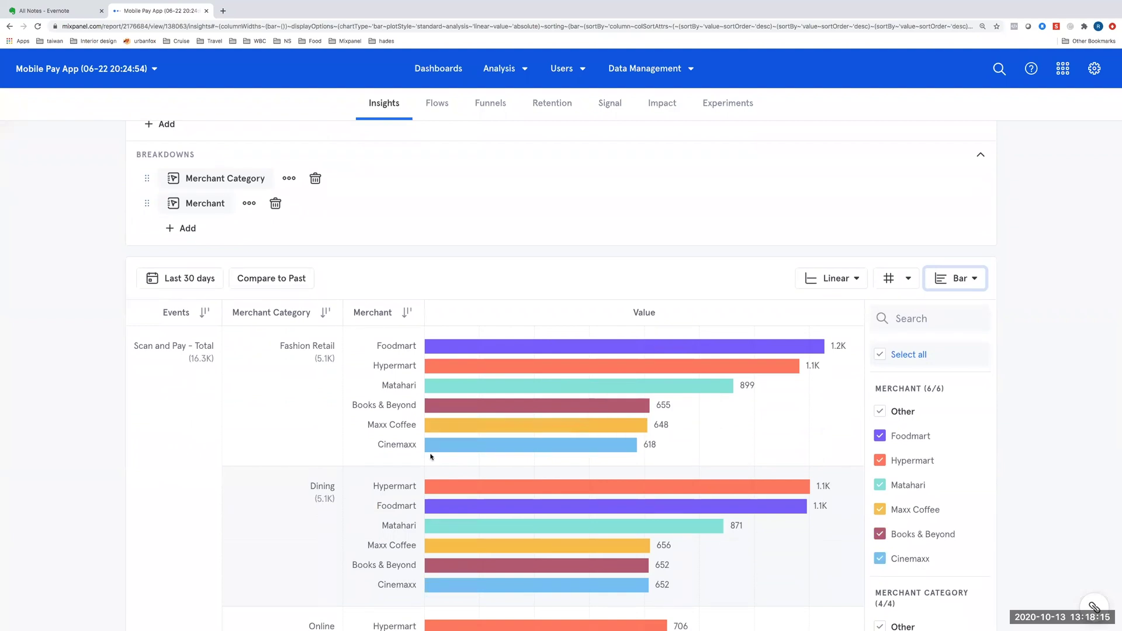
scroll(368, 484, "down", 5)
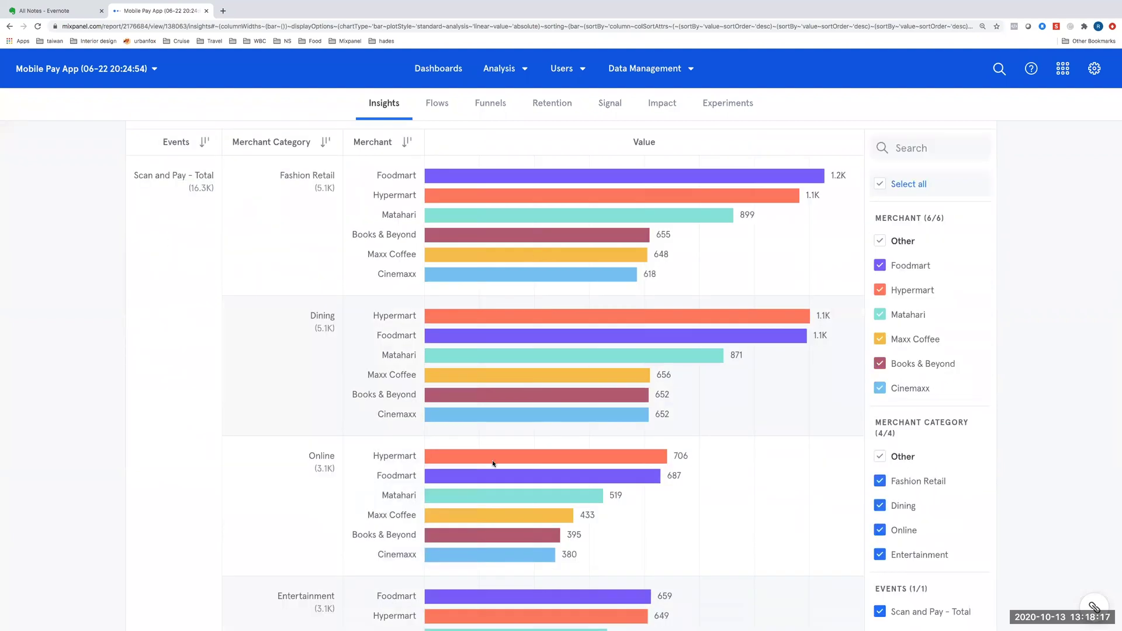
scroll(484, 405, "up", 6)
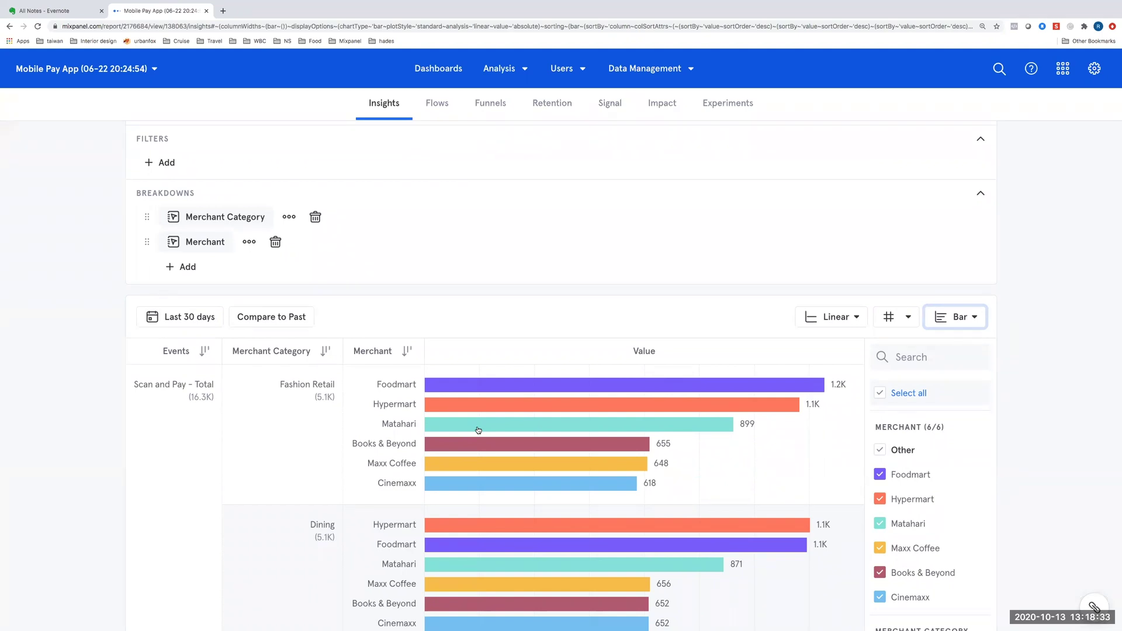
scroll(478, 430, "up", 5)
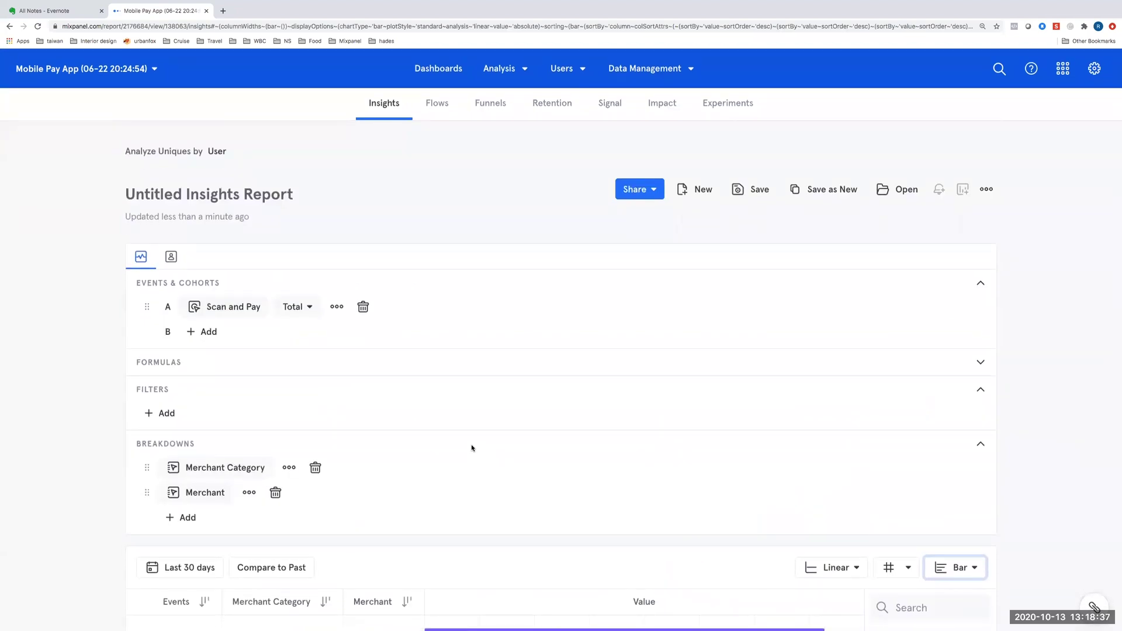
Start a new Insights report and replace Your Top Events with the Scan and Pay event
left_click(697, 189)
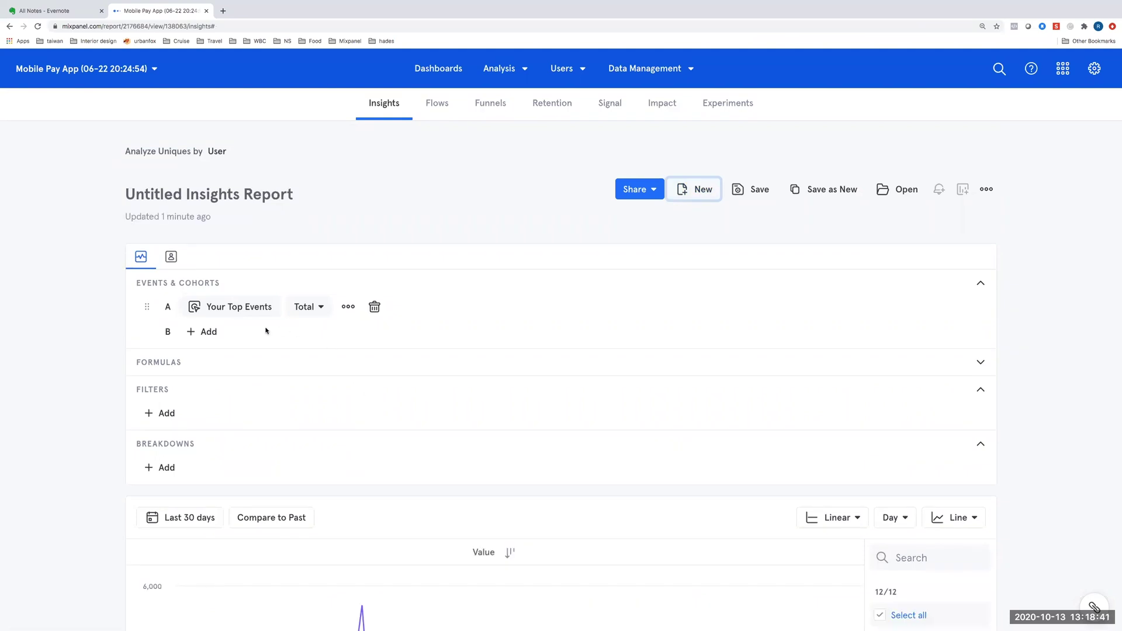
left_click(240, 310)
scroll(295, 461, "up", 1)
scroll(296, 460, "down", 1)
scroll(296, 460, "up", 1)
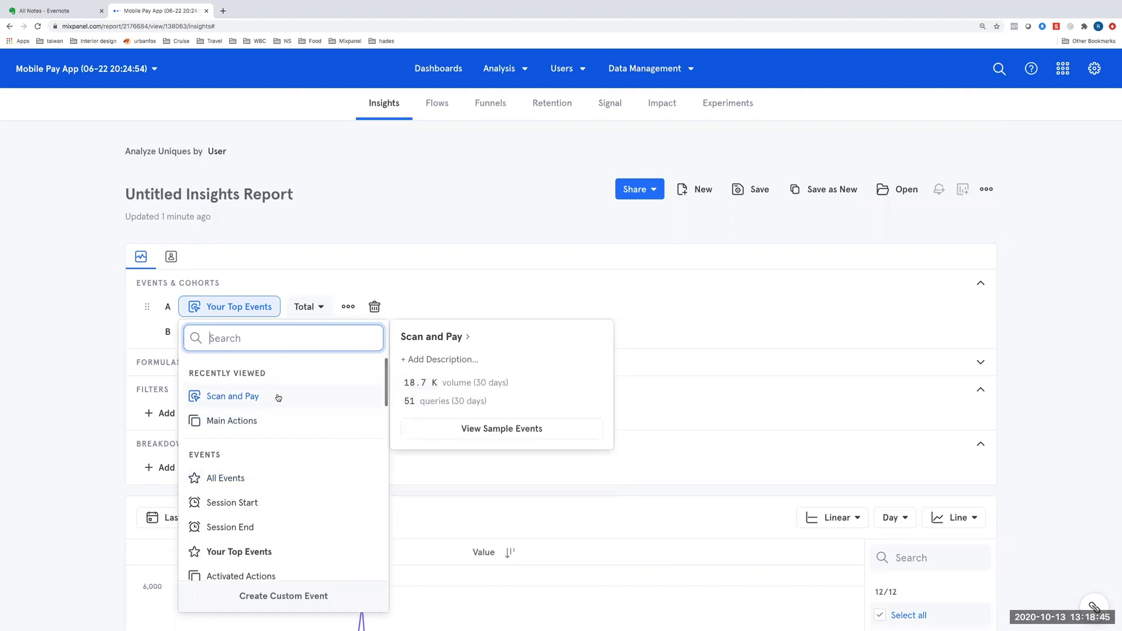
left_click(275, 393)
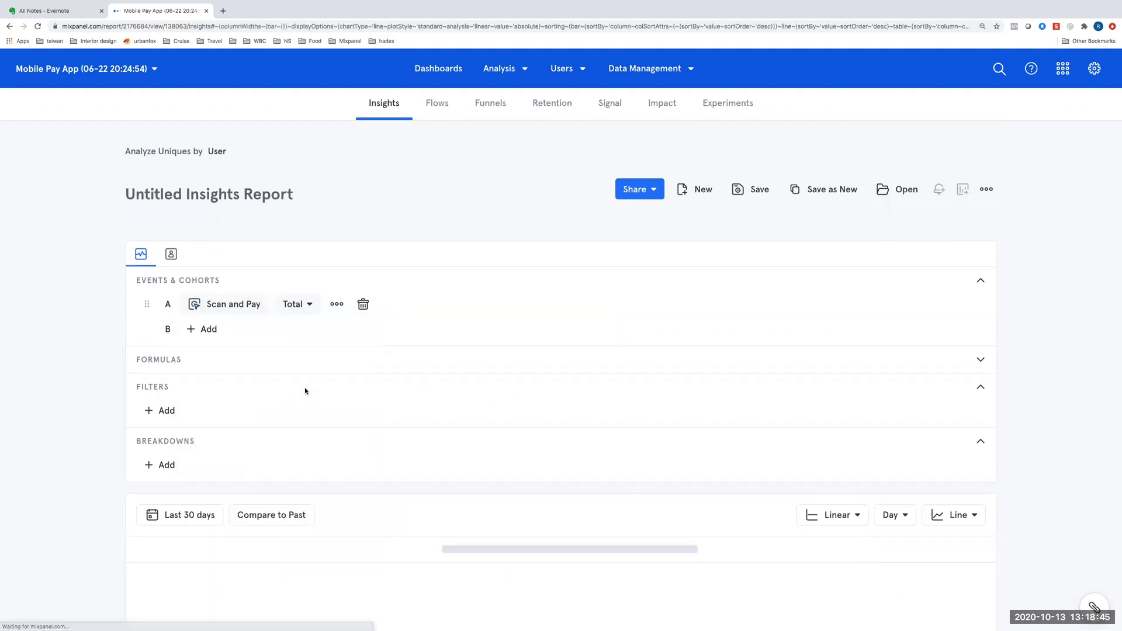
Measure Scan and Pay by Total per User, aggregated by Distribution
left_click(297, 315)
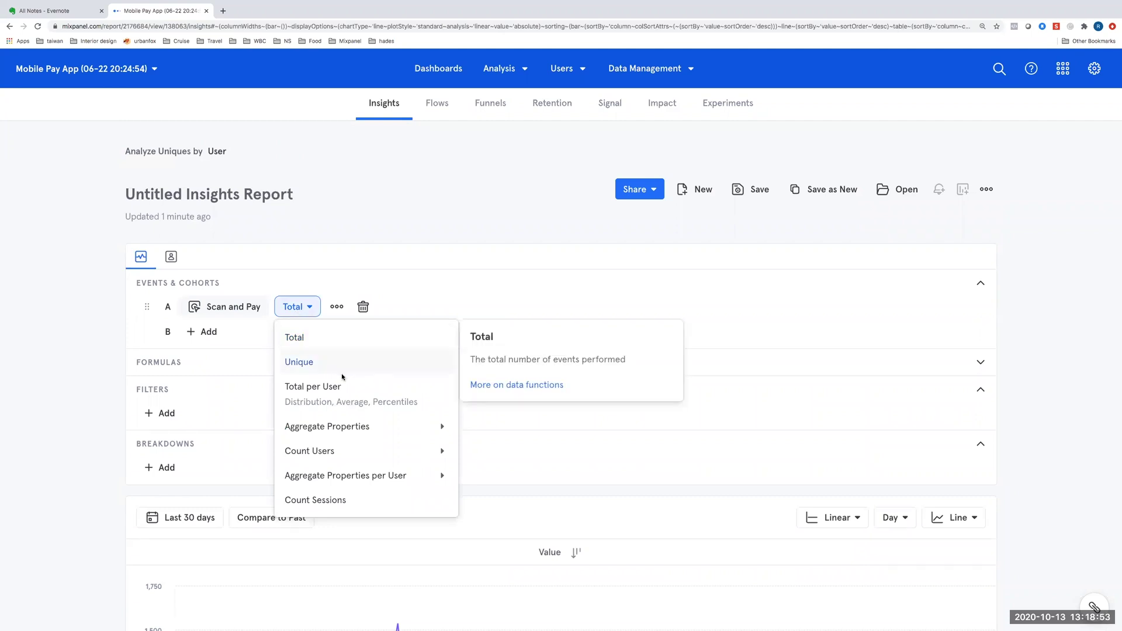
left_click(351, 390)
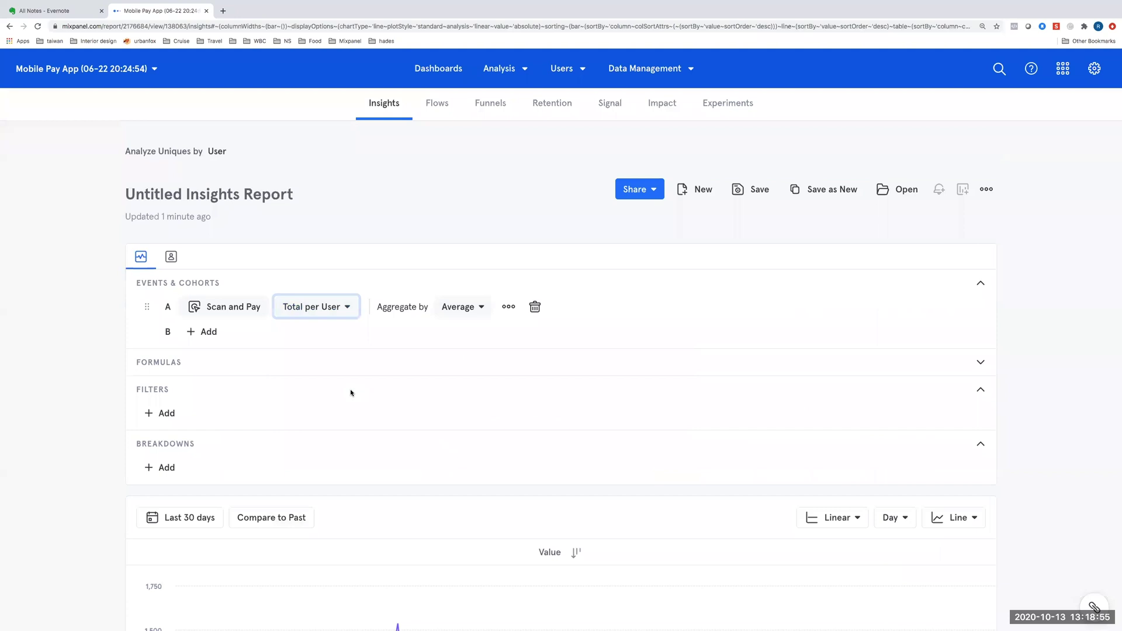
left_click(458, 306)
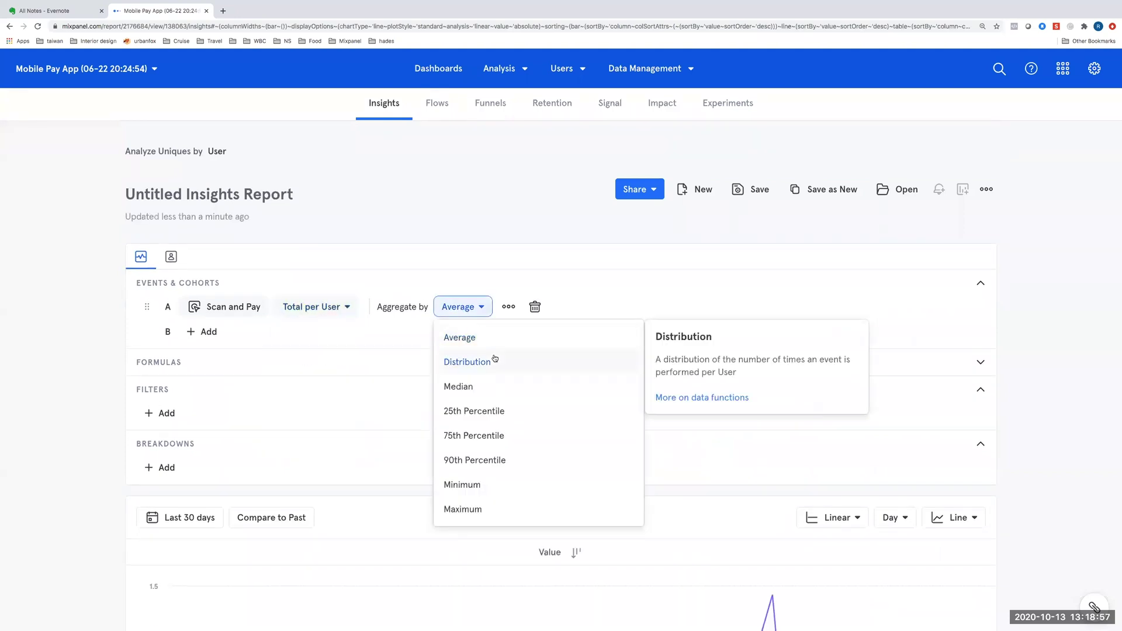
left_click(494, 359)
Show the per-user distribution as a bar chart and review how often users scan and pay
left_click(955, 515)
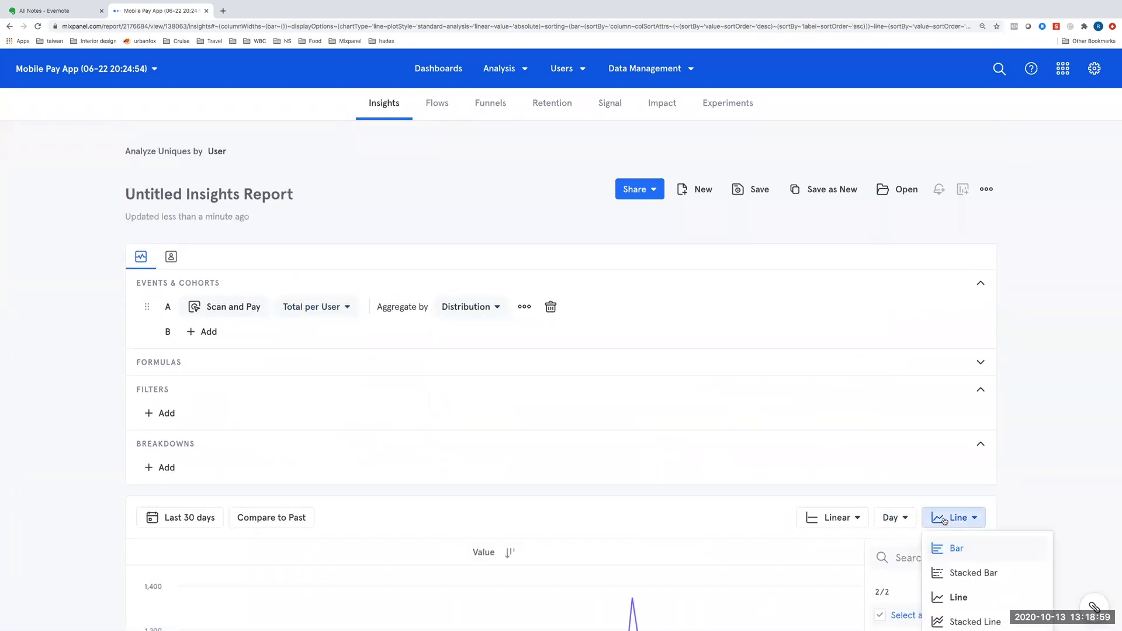
left_click(953, 545)
scroll(520, 503, "down", 3)
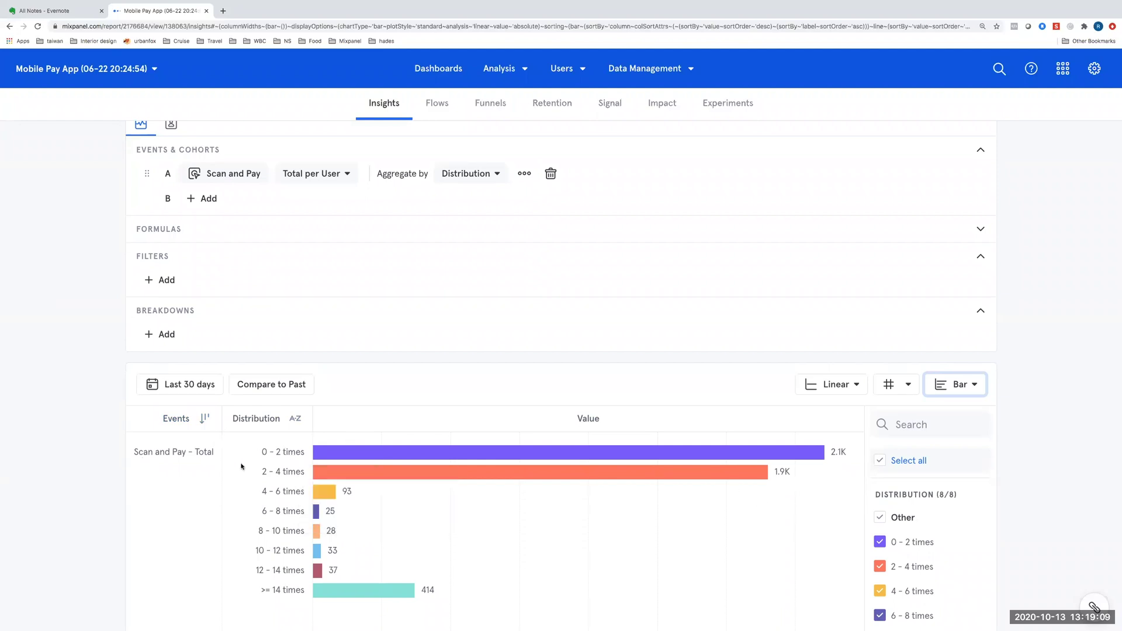
mouse_move(274, 492)
scroll(505, 501, "up", 4)
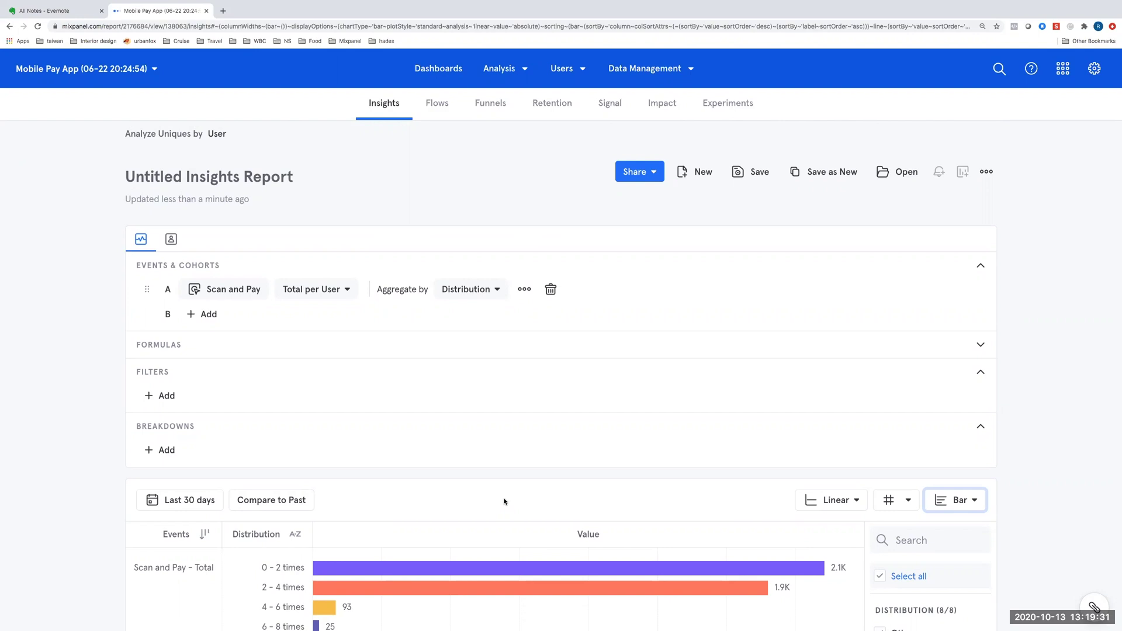
Open an Impact report and set Link Bank Account as the launch event
left_click(662, 105)
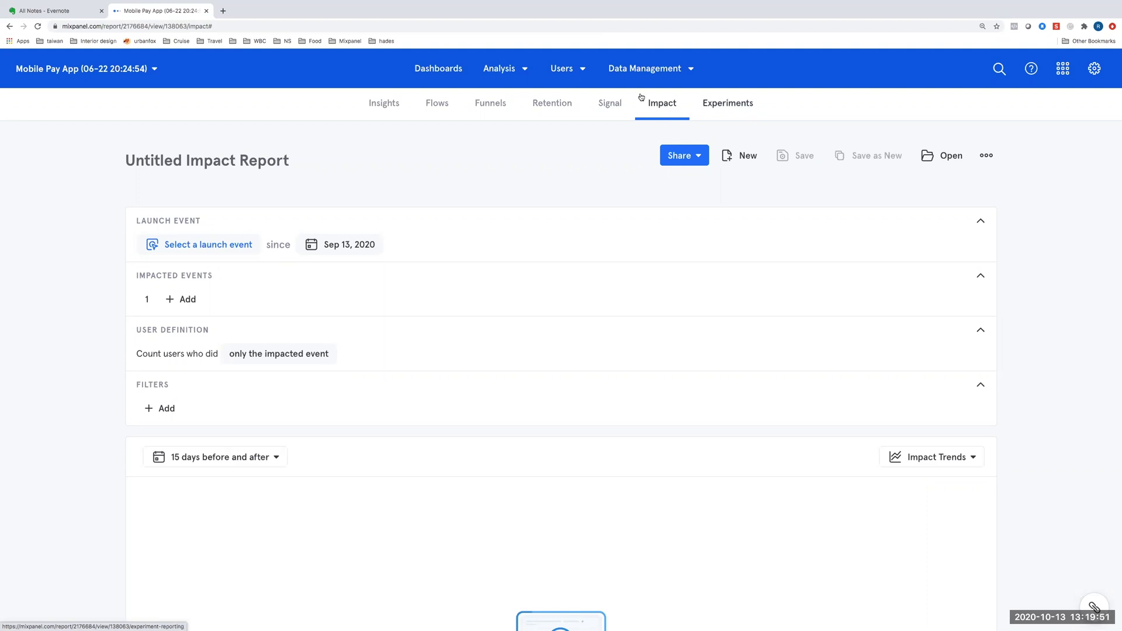
left_click(233, 246)
type("link")
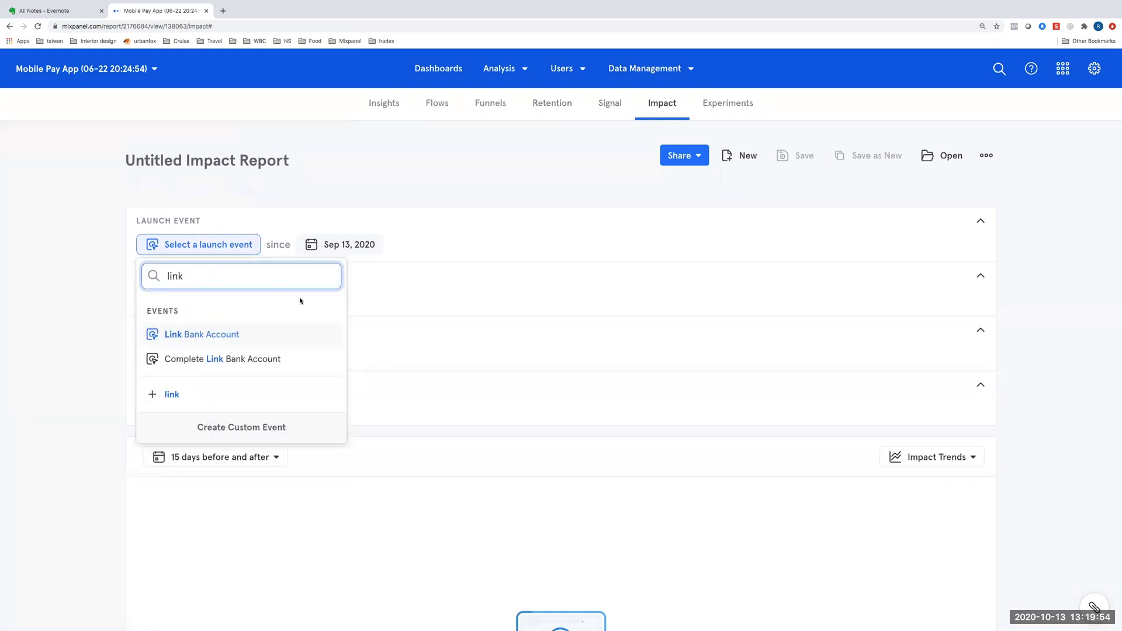
left_click(265, 339)
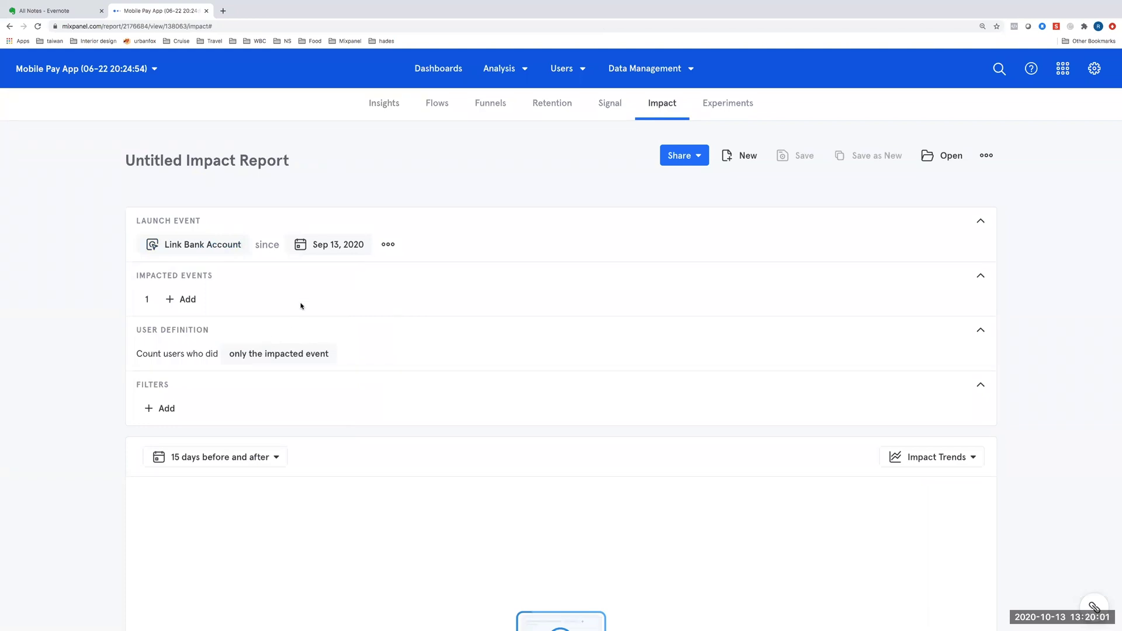
Add Top Up Wallet as the impacted event, measured by total
left_click(181, 305)
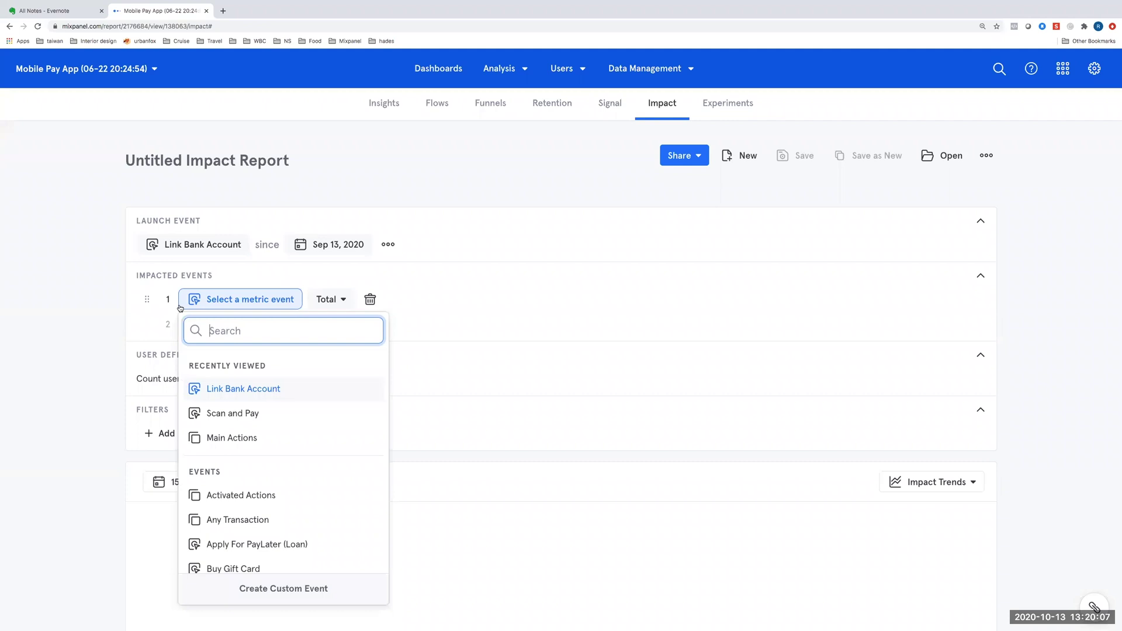
type("top")
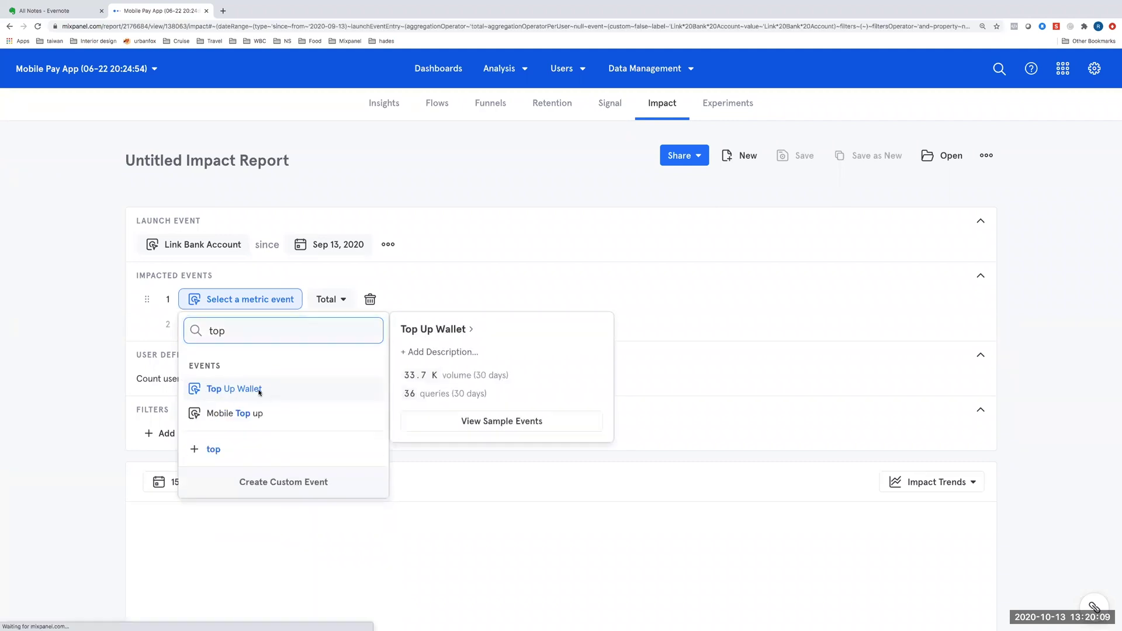
left_click(251, 389)
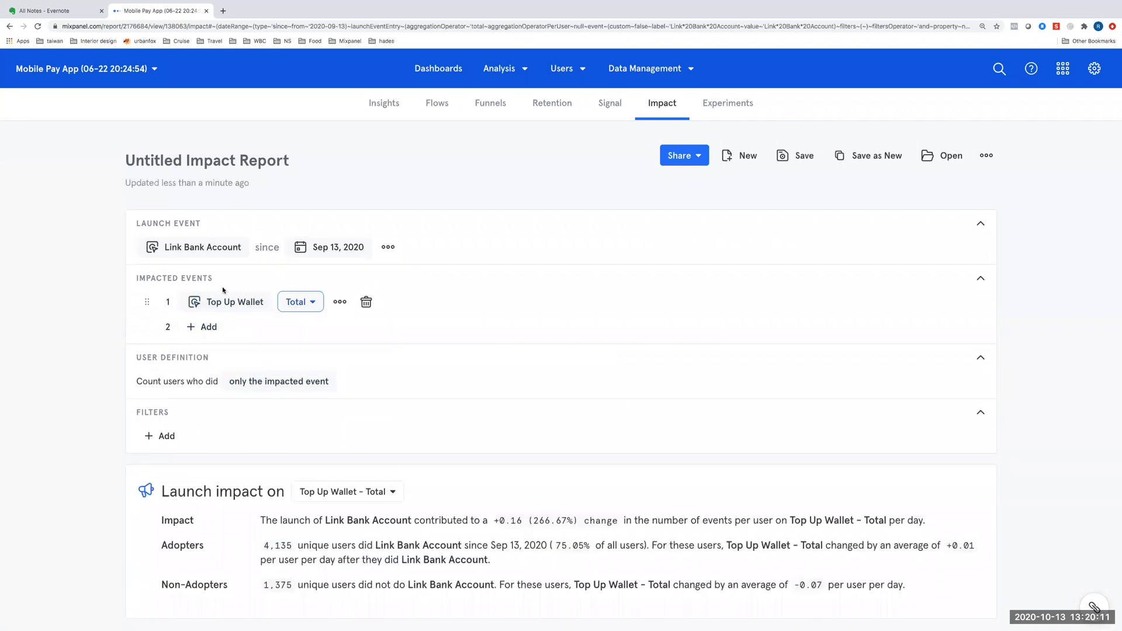
mouse_move(198, 301)
Examine the launch impact summary, focusing on the adopters' share of all users
scroll(505, 409, "down", 5)
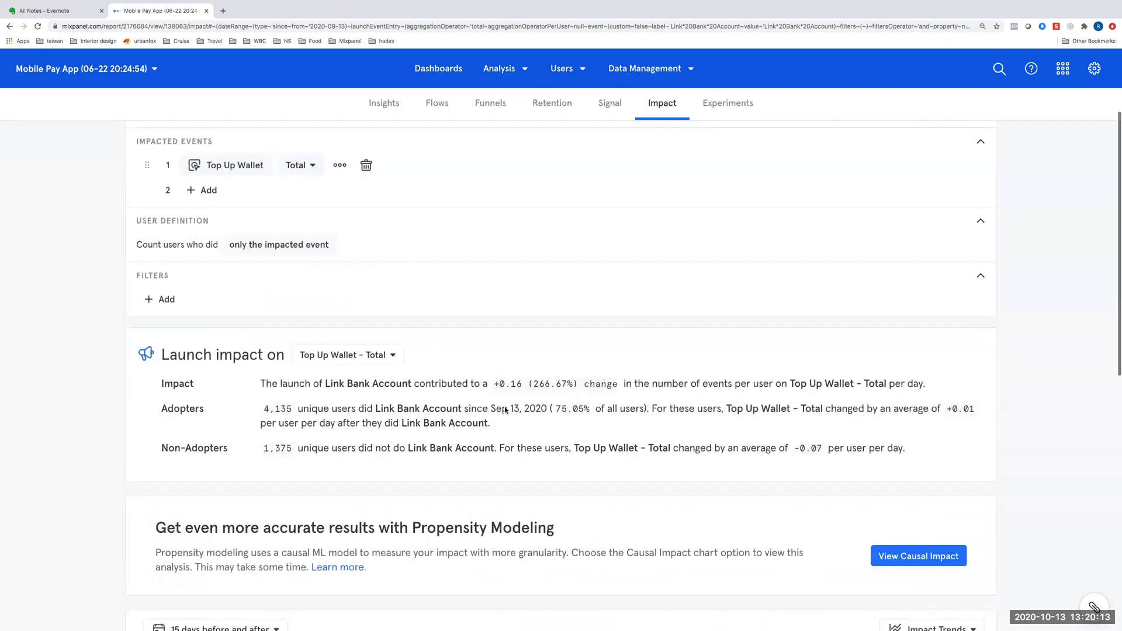
scroll(506, 407, "down", 4)
scroll(508, 383, "up", 4)
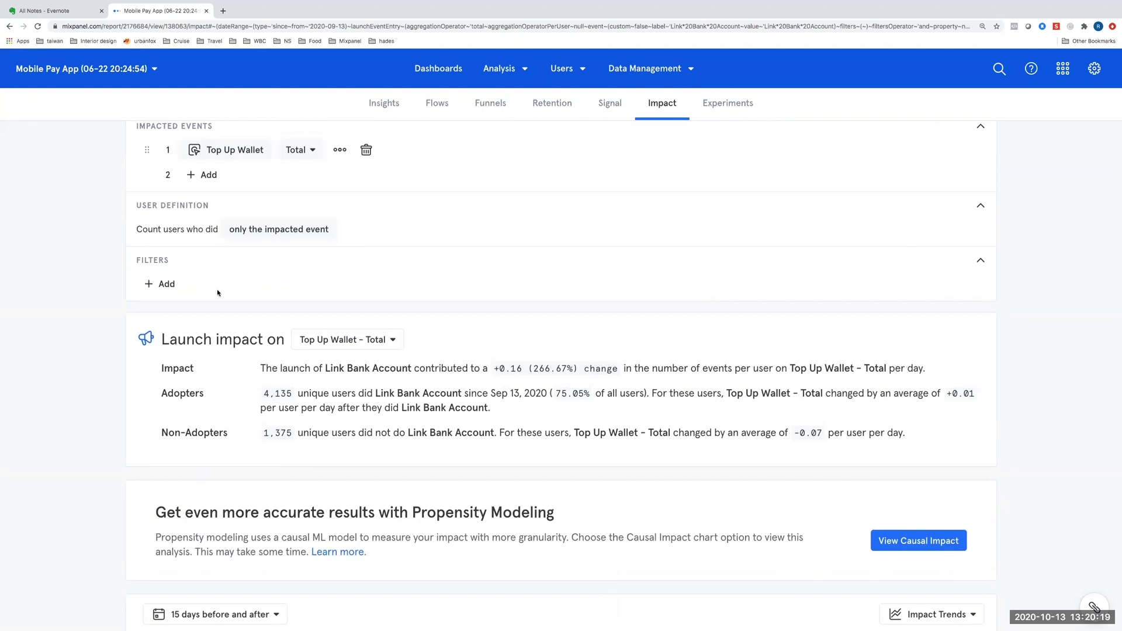
double_click(178, 395)
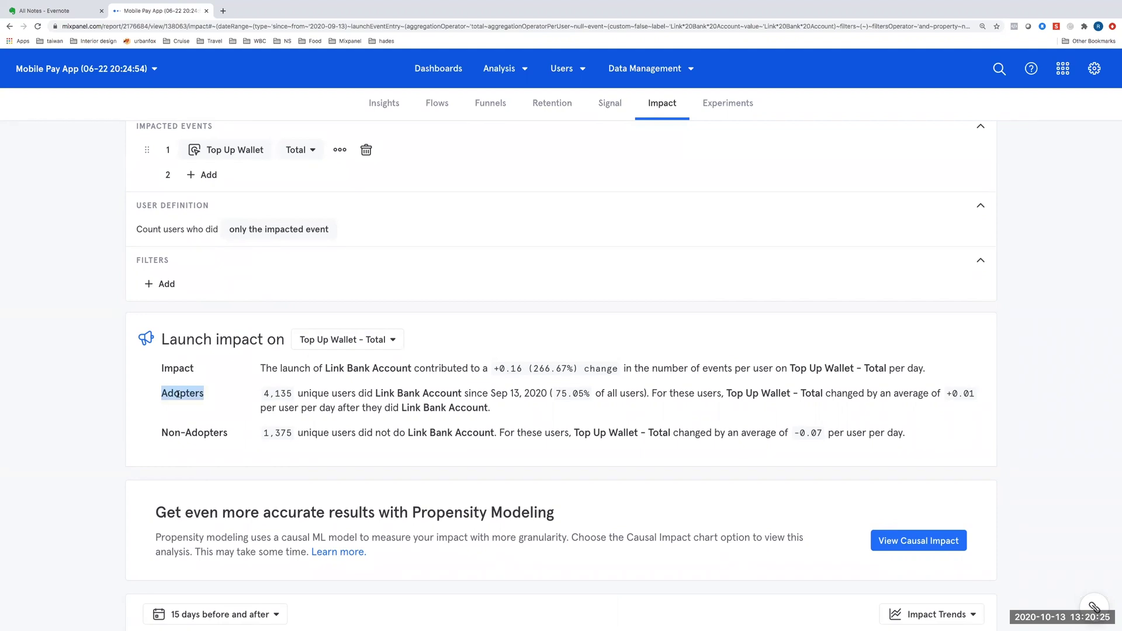
left_click(561, 392)
double_click(561, 391)
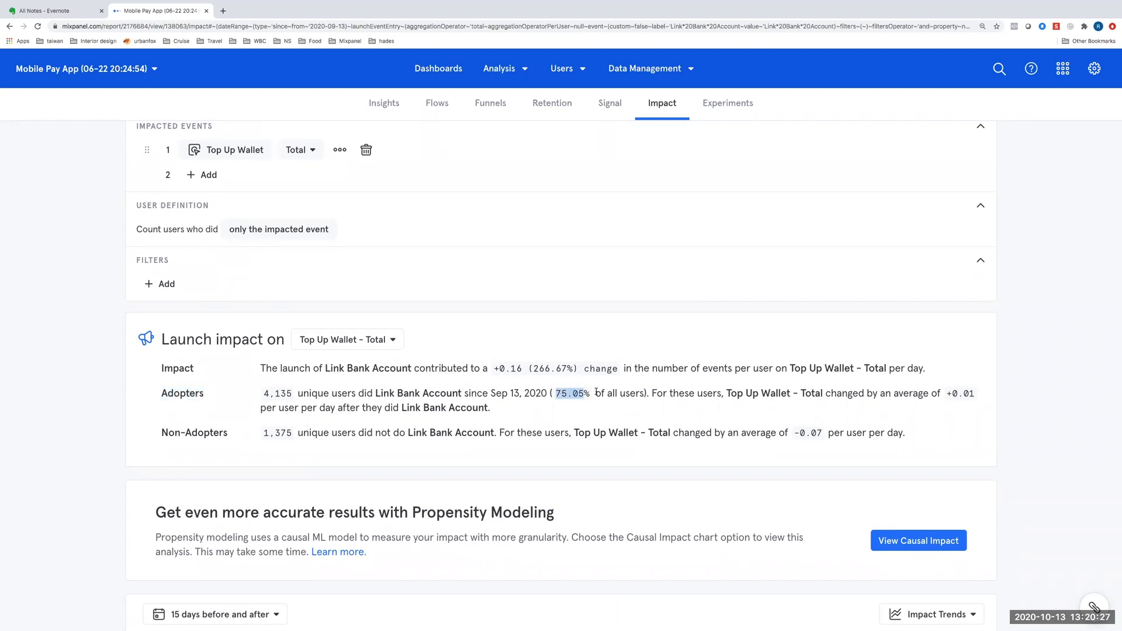
left_click(589, 395)
left_click_drag(589, 395, 553, 396)
scroll(174, 264, "up", 1)
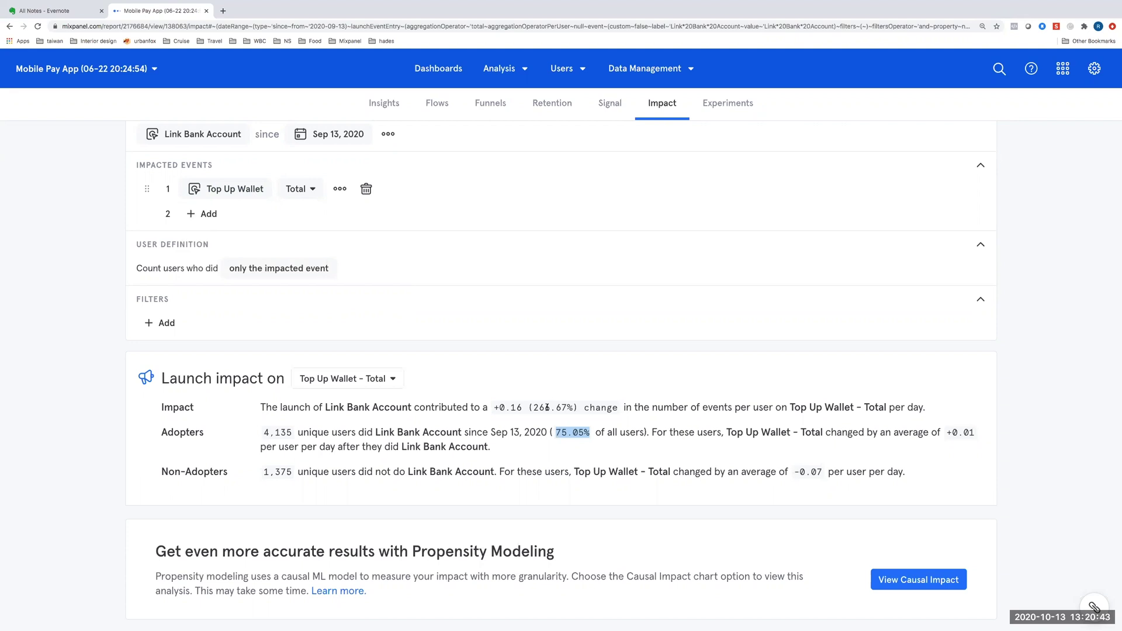
Examine the impact statement for how Link Bank Account changed the number of Top Up Wallet events per user
double_click(186, 405)
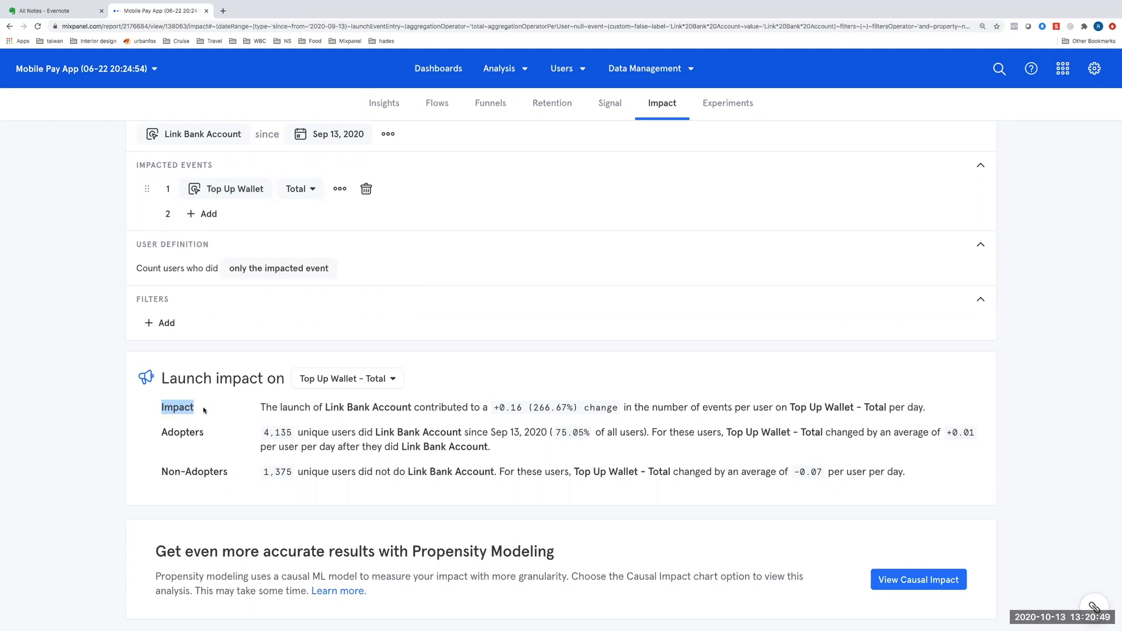
triple_click(295, 404)
left_click(299, 404)
left_click_drag(325, 405, 421, 404)
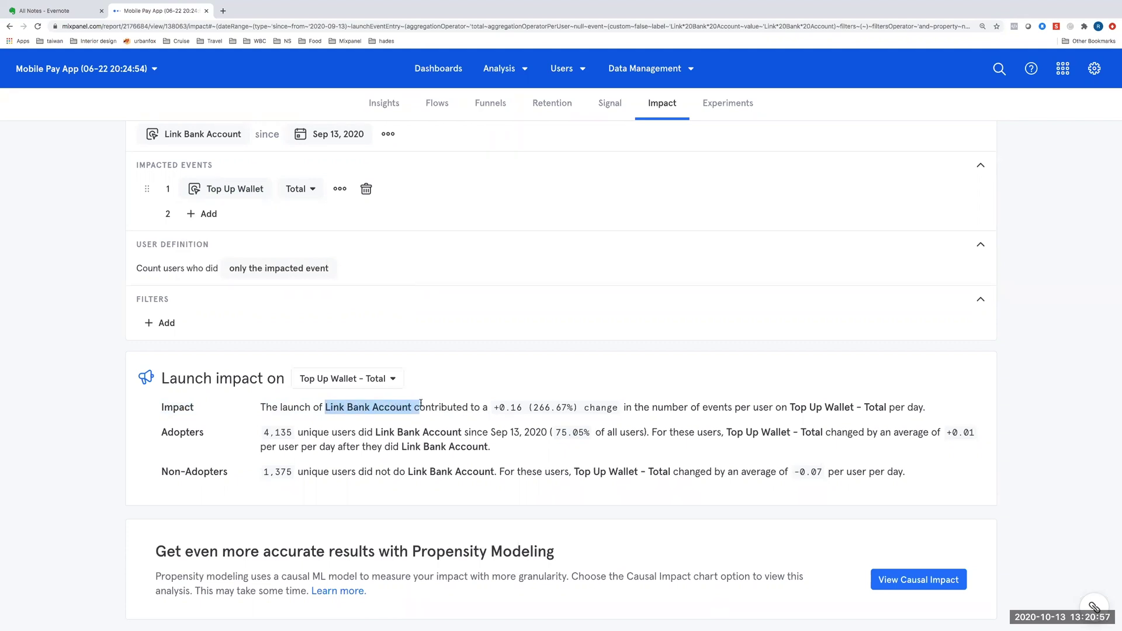
triple_click(548, 405)
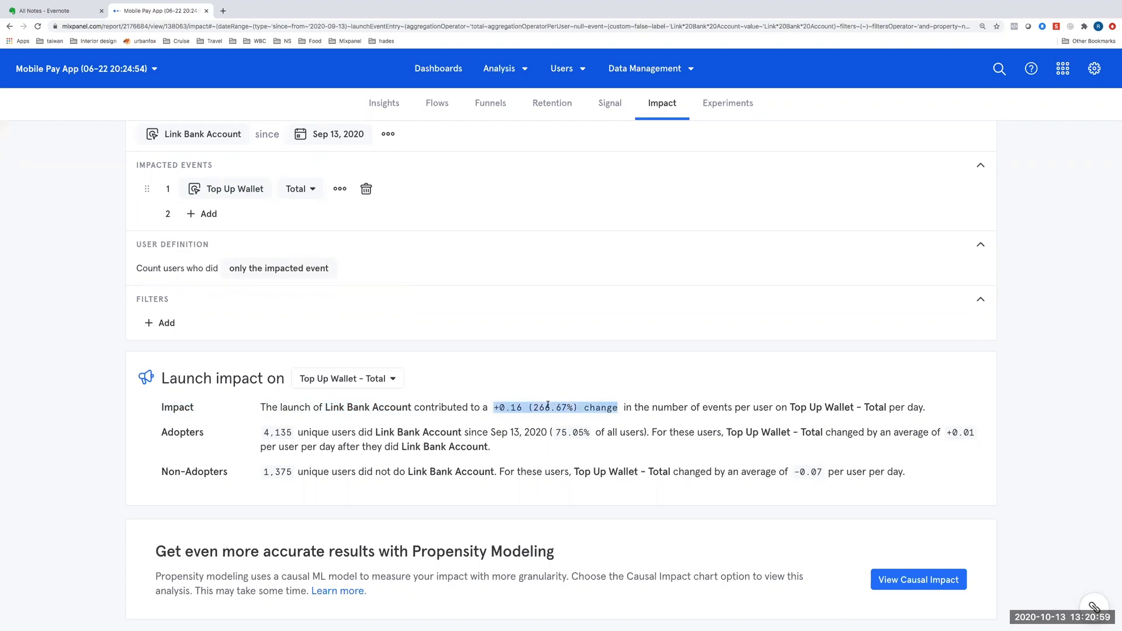
double_click(544, 407)
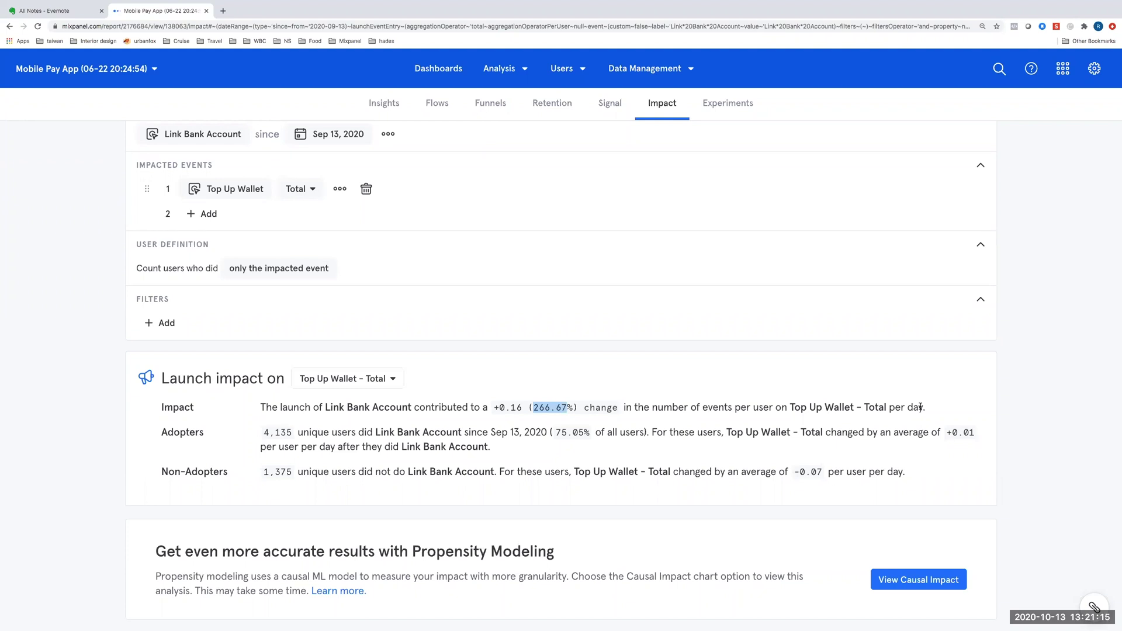
scroll(921, 407, "up", 3)
left_click(576, 219)
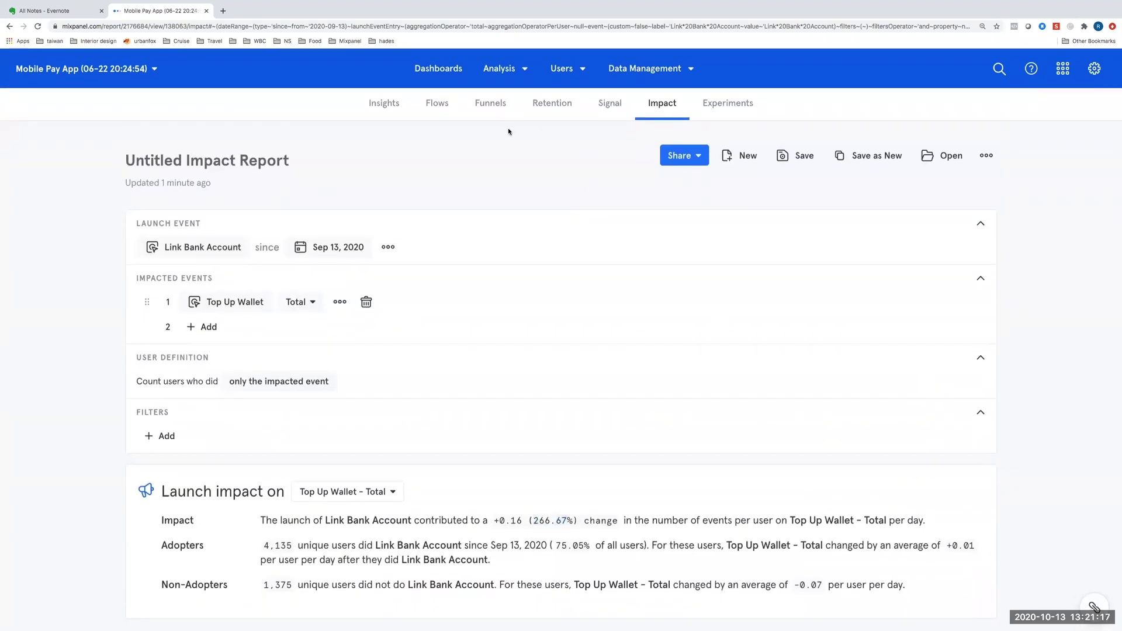
Open a Retention report and set event A to Main Actions, filtered to the first time ever
left_click(553, 111)
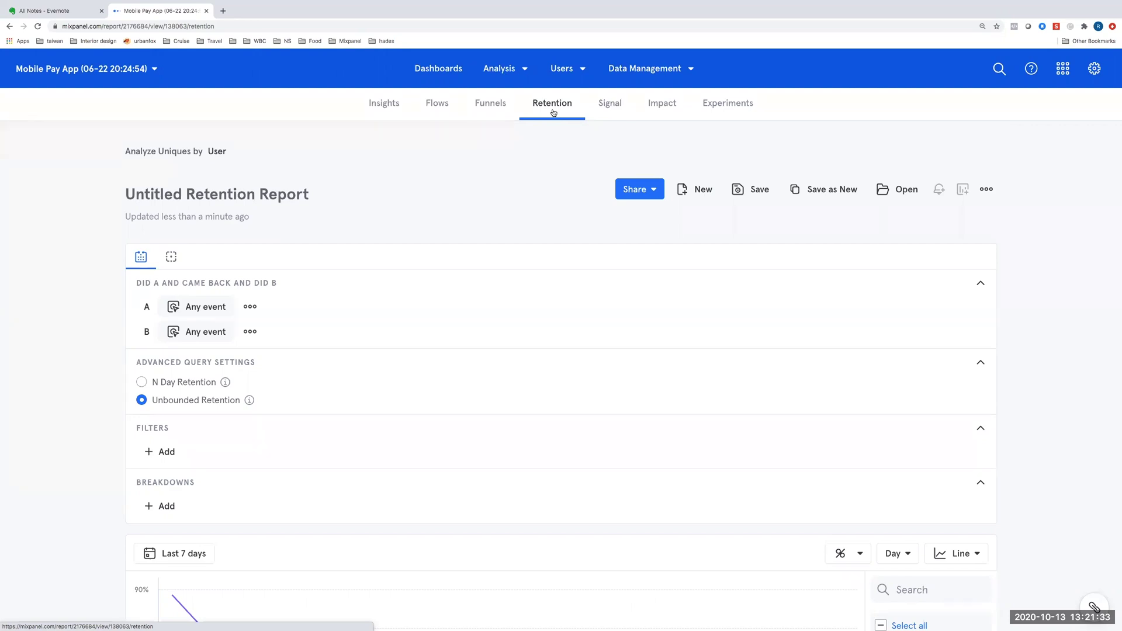
left_click(201, 305)
type("main")
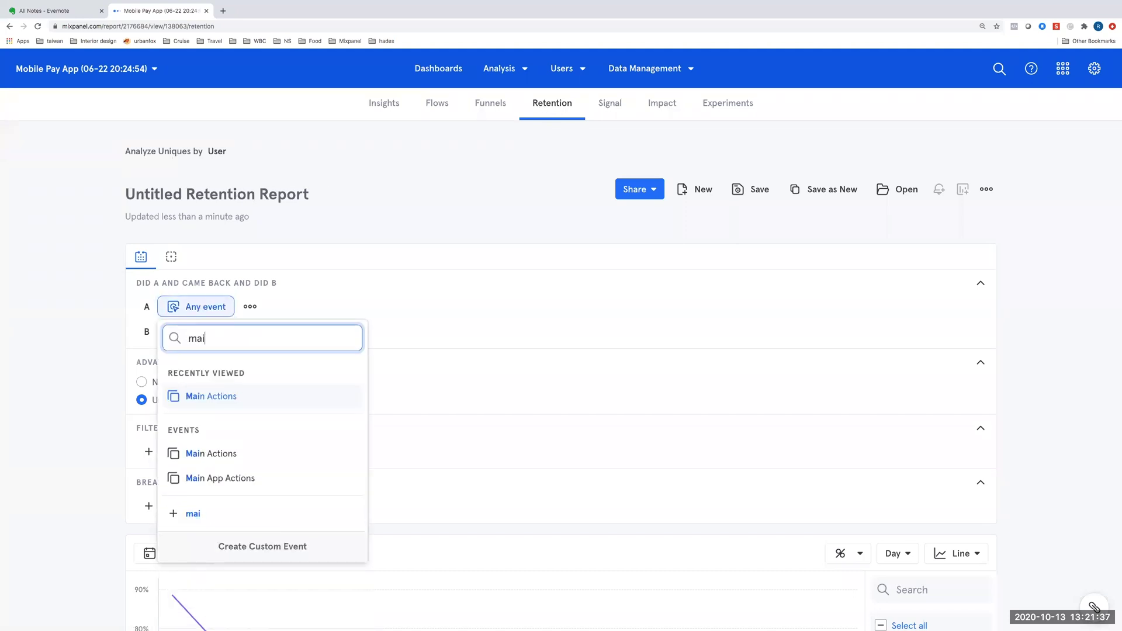
left_click(287, 394)
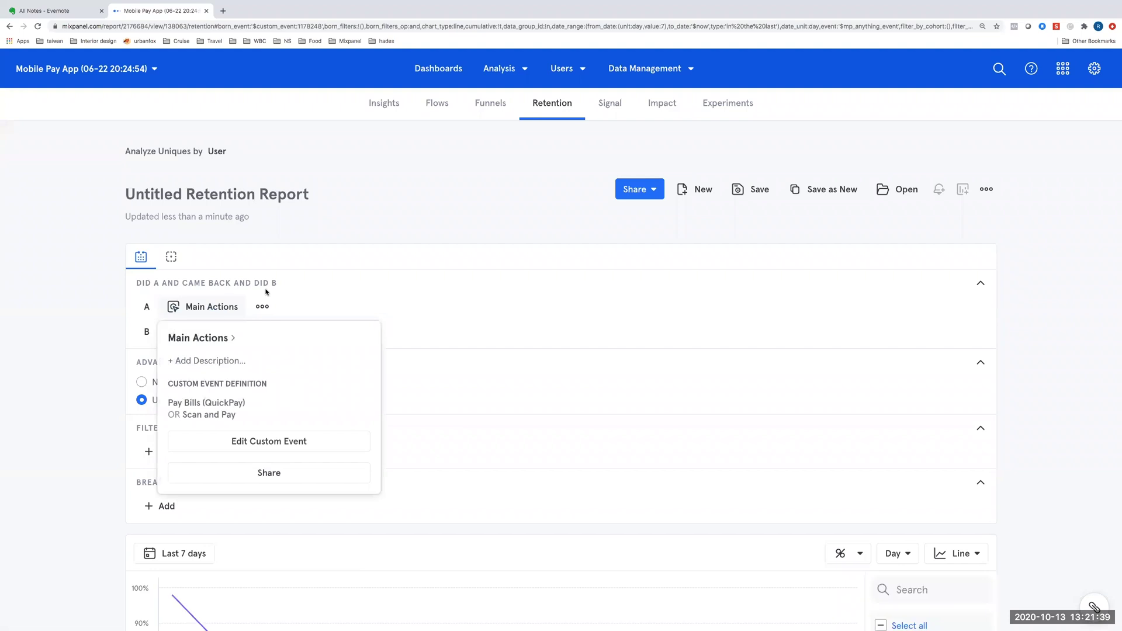
left_click(263, 307)
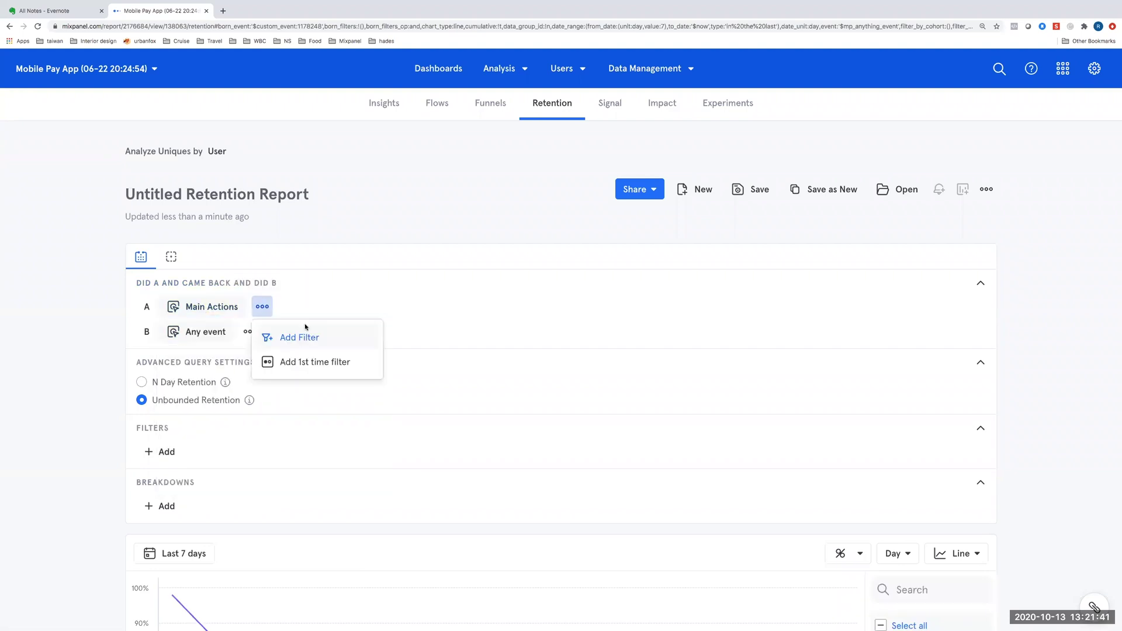
left_click(321, 362)
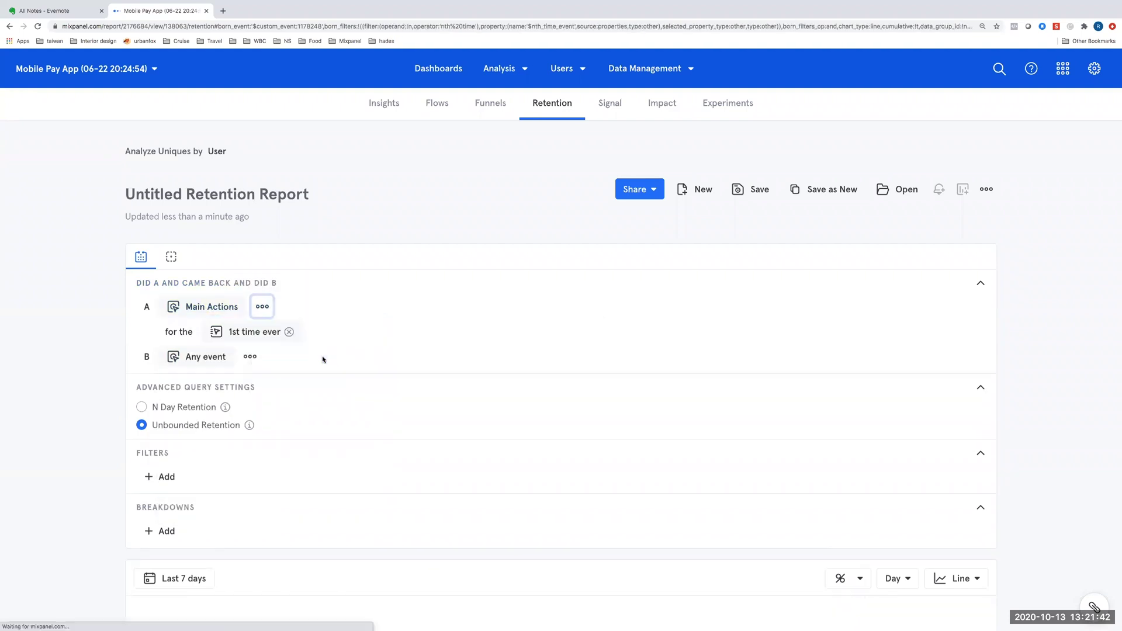
Set the returning event B to Main Actions
left_click(206, 357)
type("main")
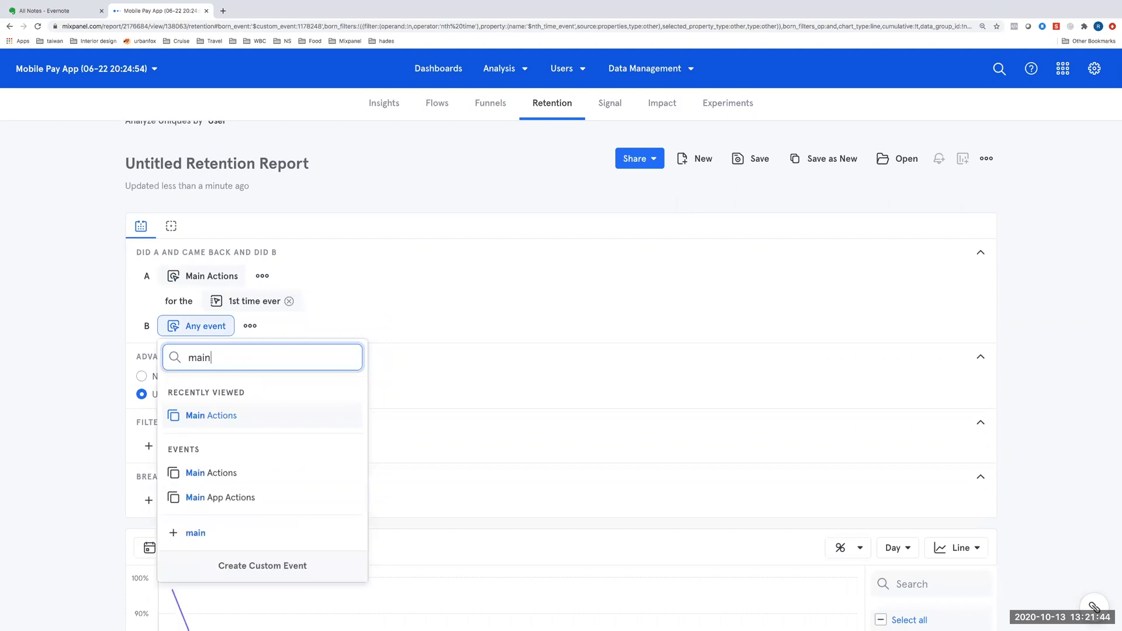
left_click(250, 417)
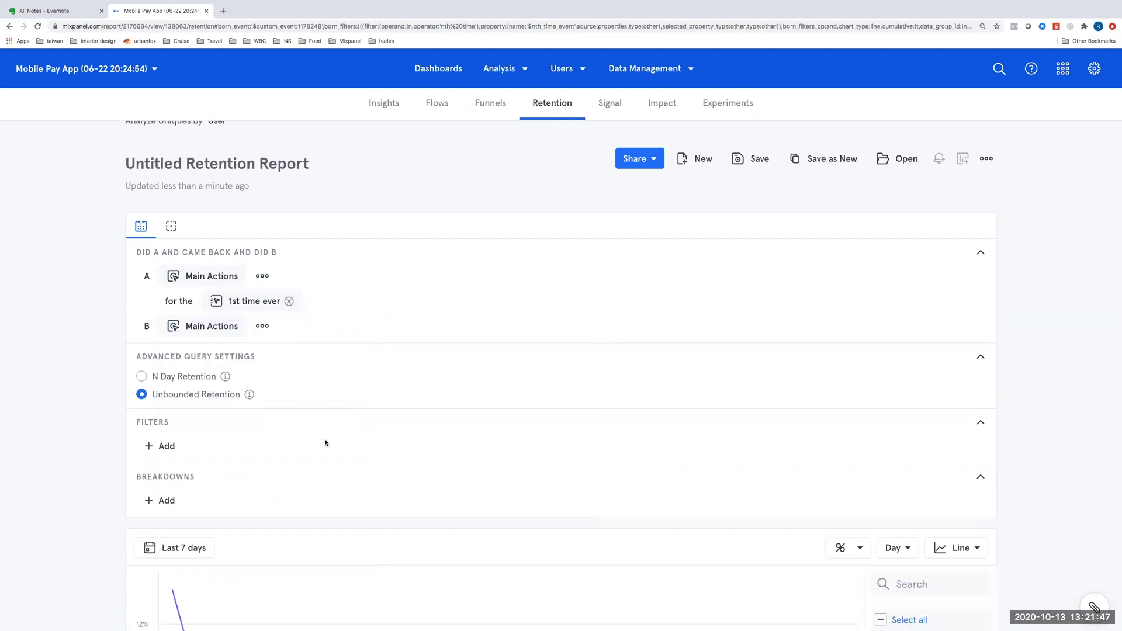
Show the retention curve for the last 3 months by week and inspect the average retention points
scroll(377, 460, "down", 3)
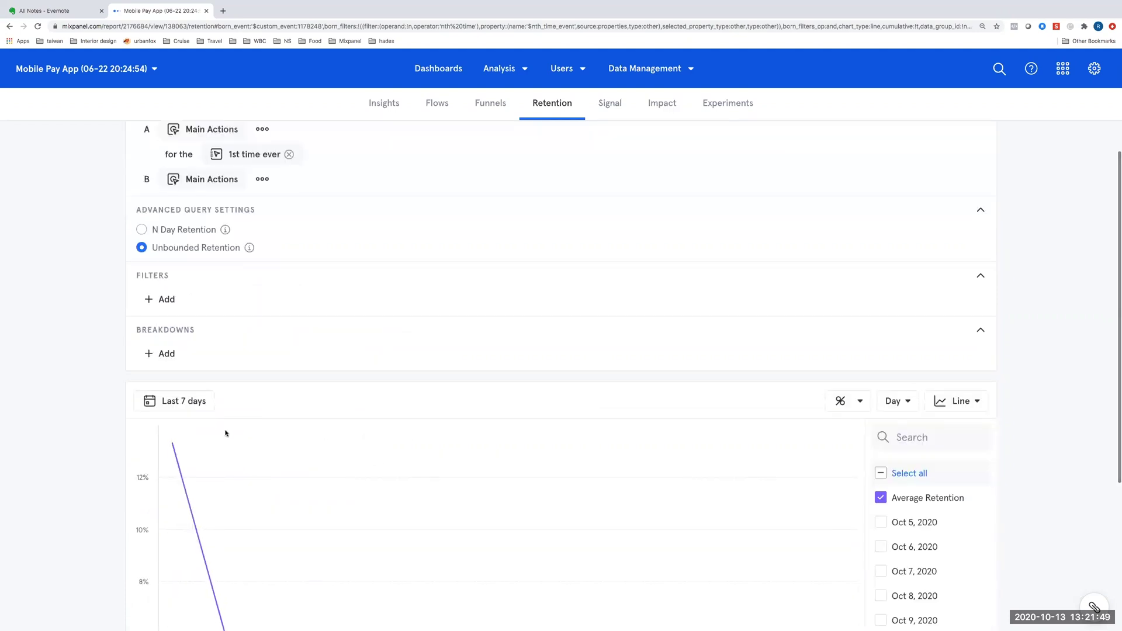
left_click(176, 400)
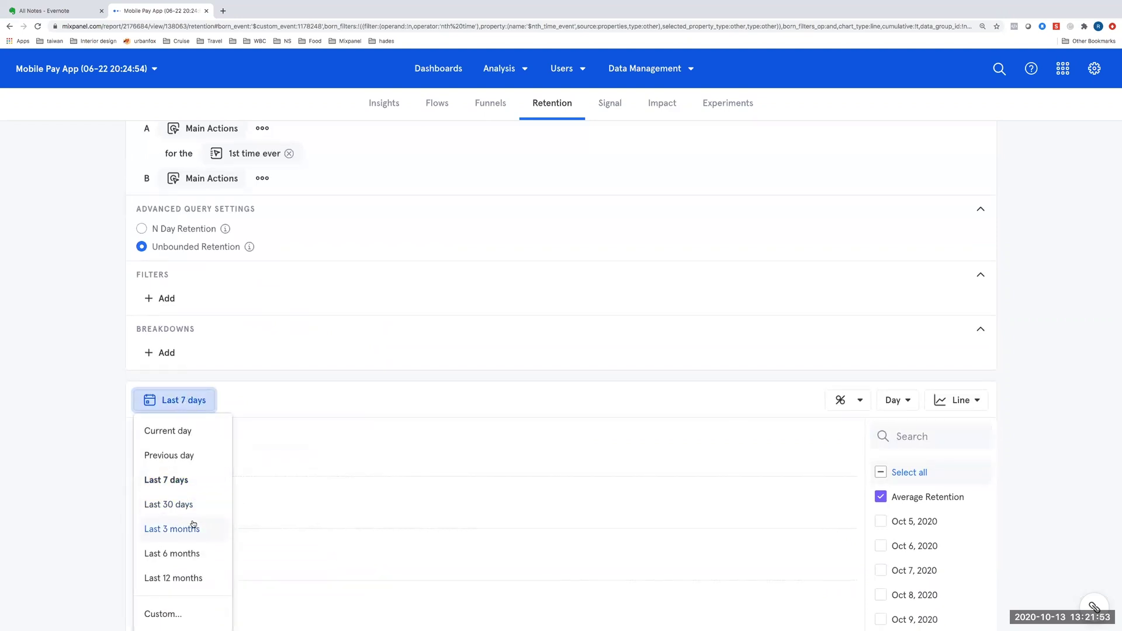
left_click(193, 528)
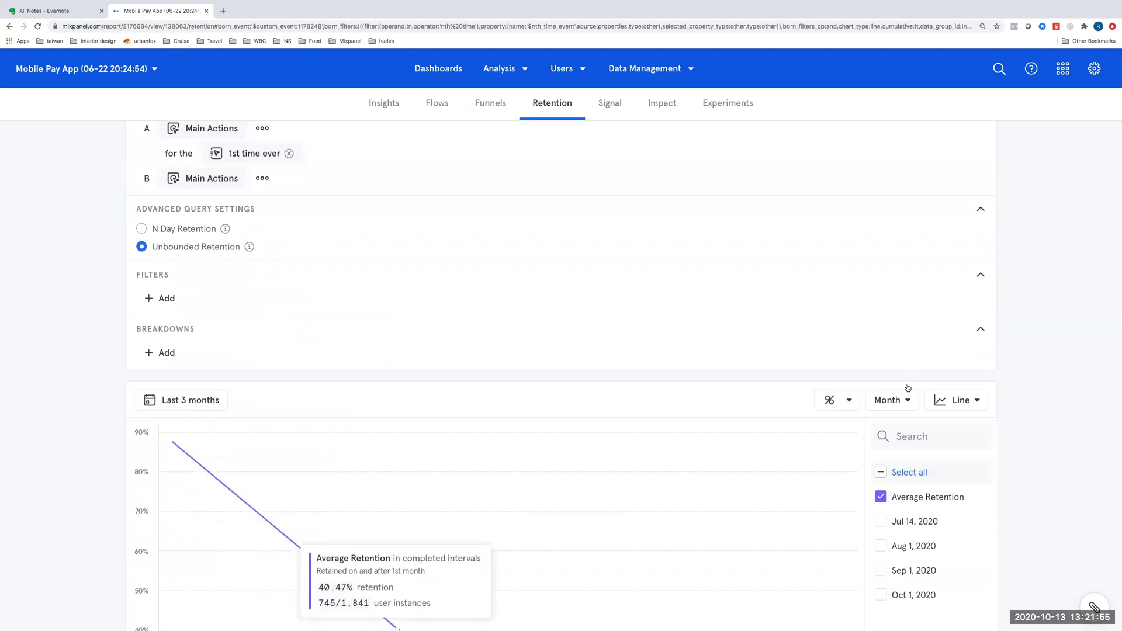
left_click(889, 400)
left_click(911, 454)
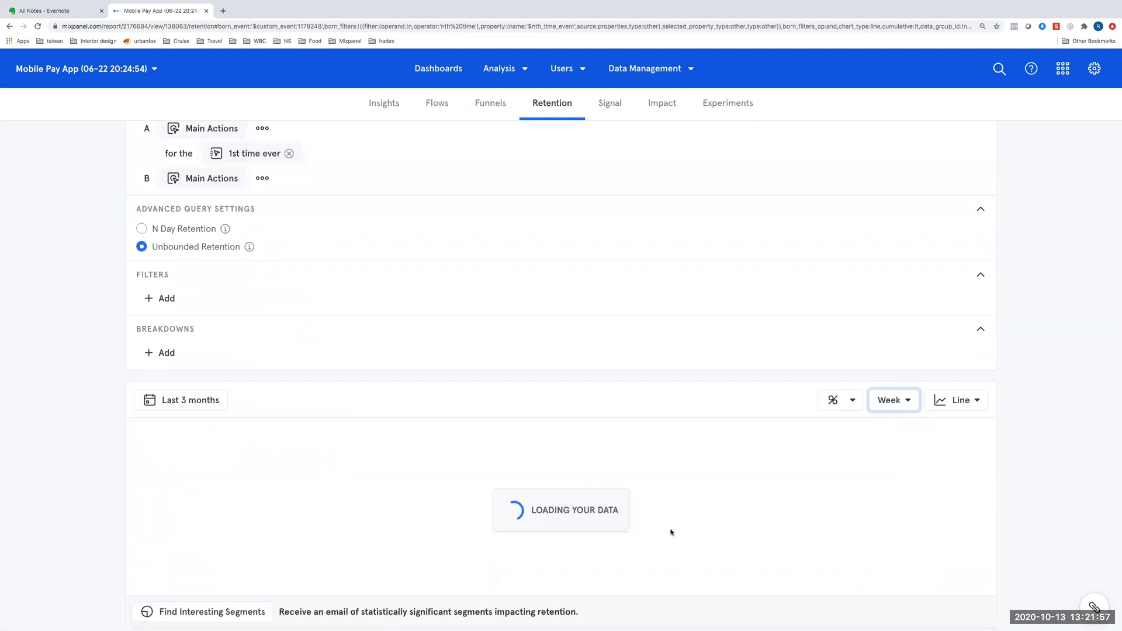
scroll(670, 514, "down", 4)
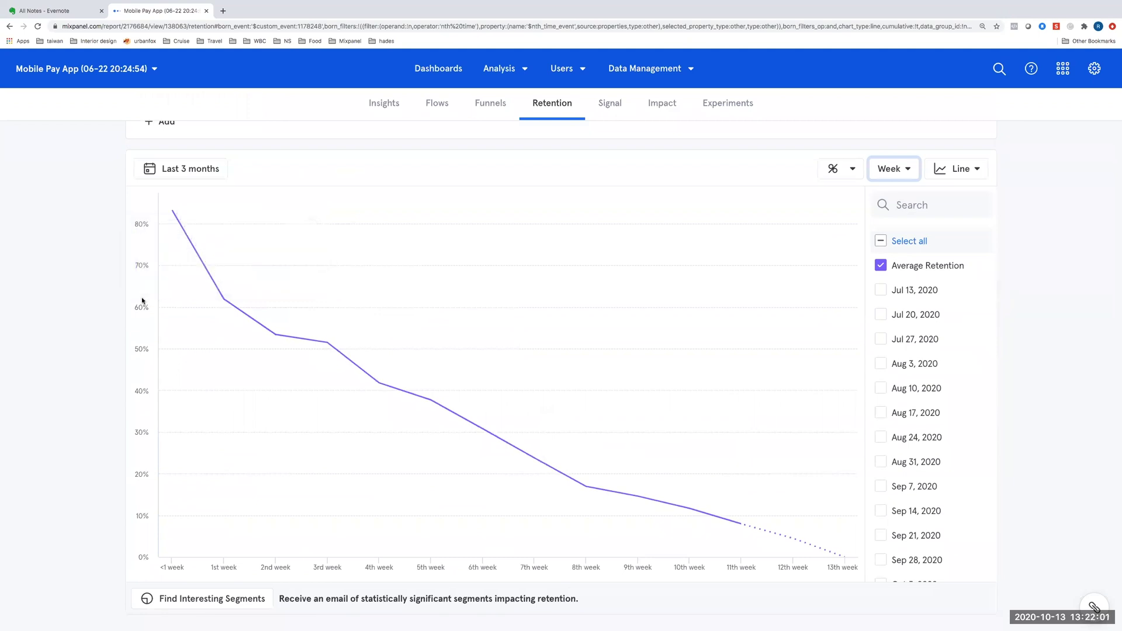
mouse_move(391, 348)
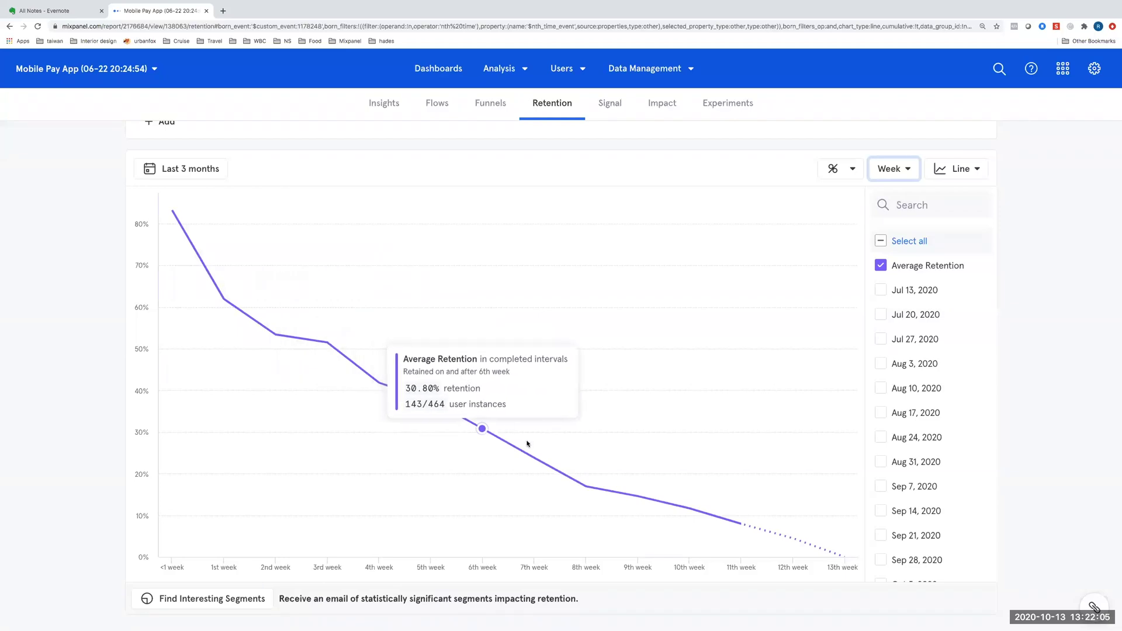